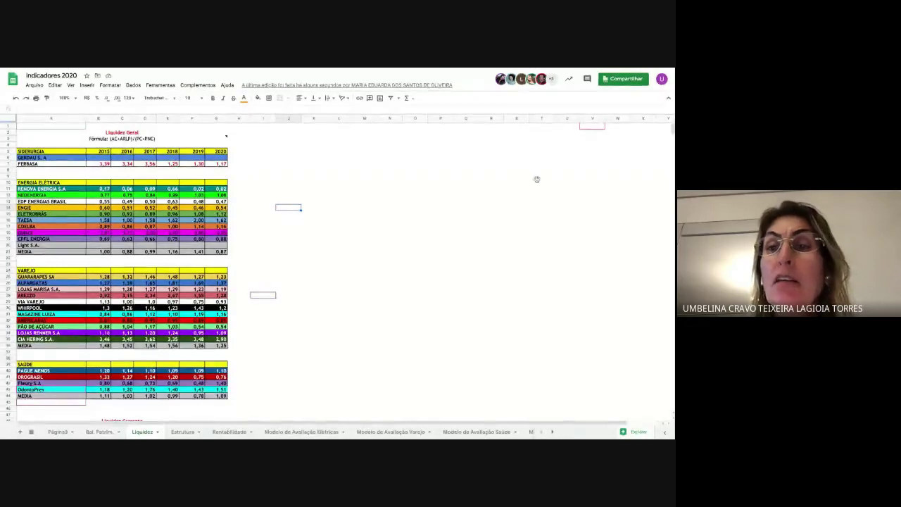
Step: Copy the sharing link of the Indicadores 2020 spreadsheet and close the sharing settings
{"action": "left_click", "coordinate": [617, 82]}
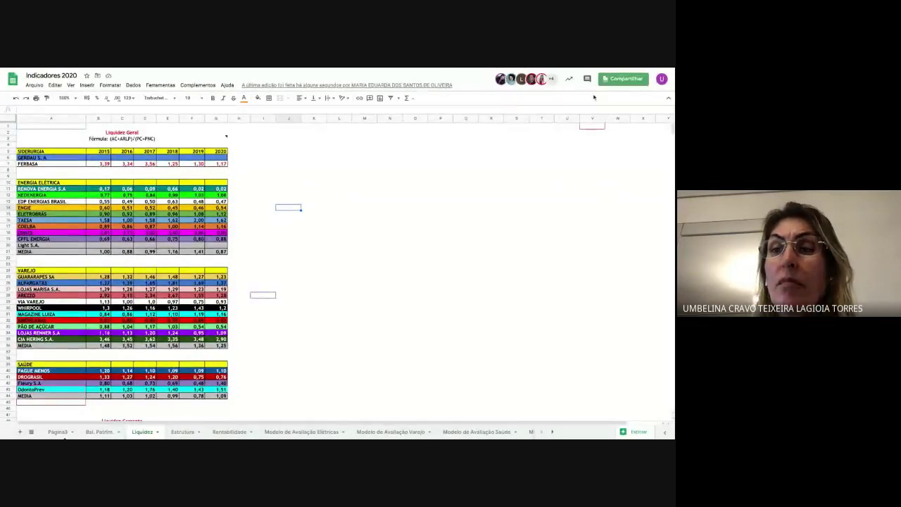
{"action": "left_click", "coordinate": [423, 307]}
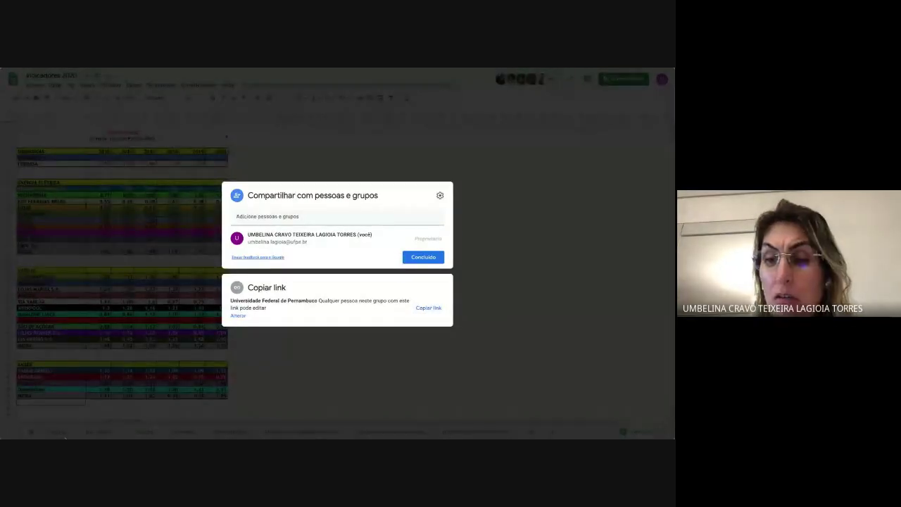
{"action": "left_click", "coordinate": [421, 257]}
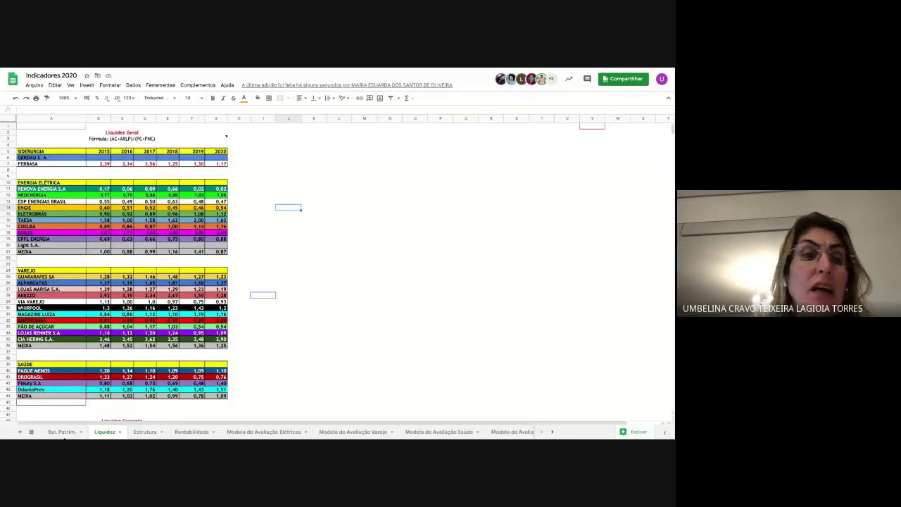
Step: Set the zoom to 150% and examine the Bal. Patrim. sheet down to the Balanço Patrimonial table starting at row 69
{"action": "left_click", "coordinate": [75, 99]}
{"action": "left_click", "coordinate": [67, 169]}
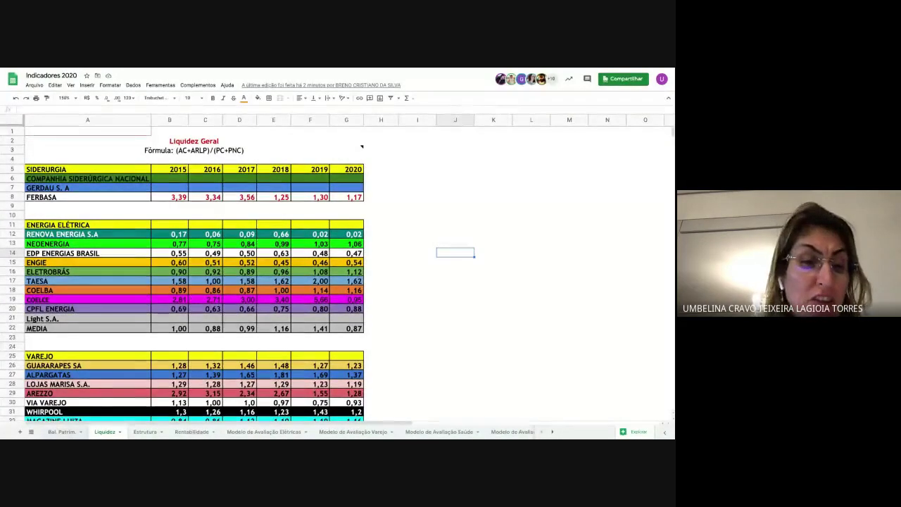
{"action": "left_click", "coordinate": [63, 432]}
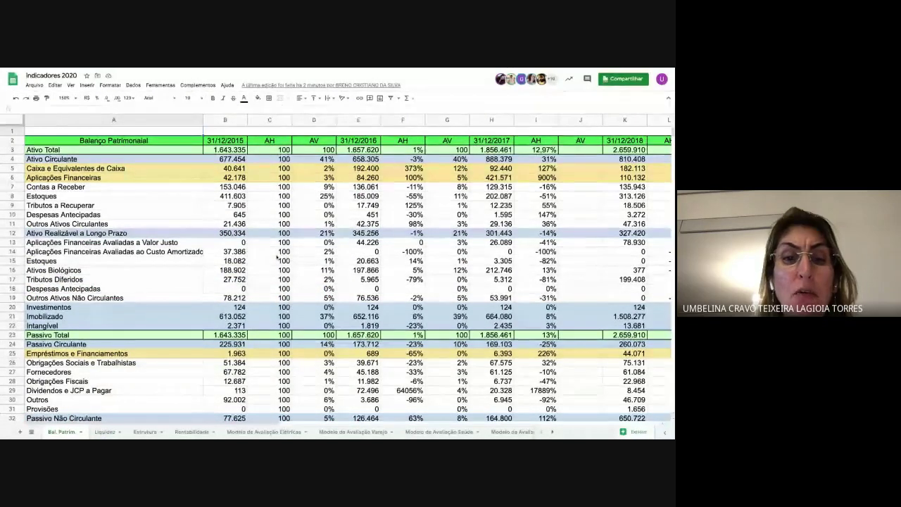
{"action": "scroll", "coordinate": [277, 257], "scroll_direction": "down", "scroll_amount": 1}
{"action": "scroll", "coordinate": [278, 256], "scroll_direction": "down", "scroll_amount": 4}
{"action": "scroll", "coordinate": [278, 257], "scroll_direction": "down", "scroll_amount": 10}
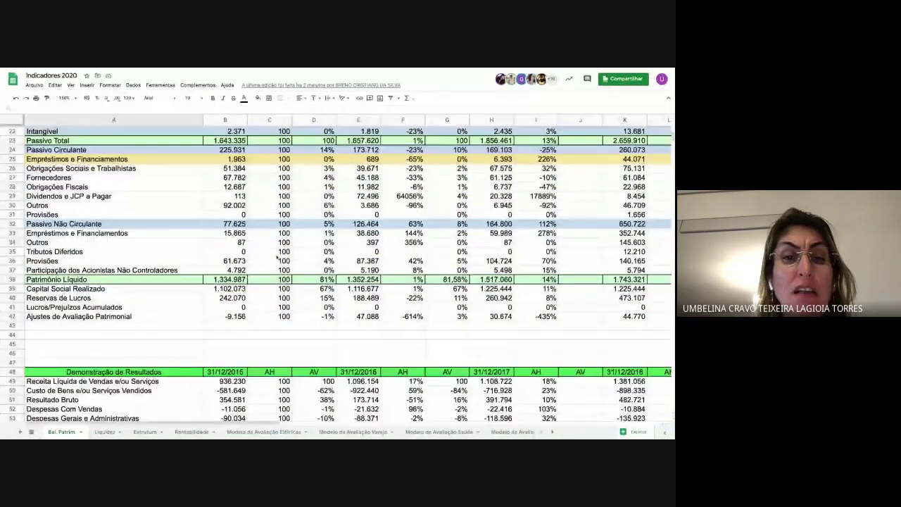
{"action": "scroll", "coordinate": [277, 258], "scroll_direction": "down", "scroll_amount": 5}
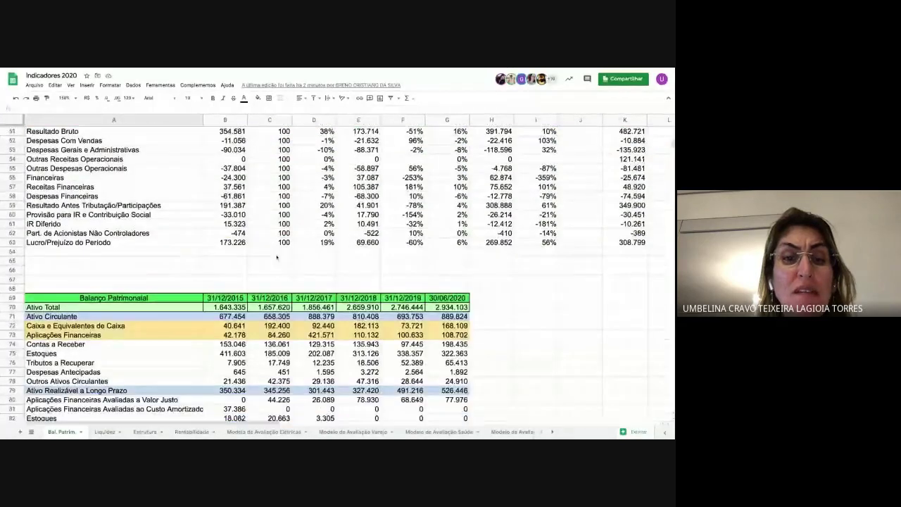
{"action": "scroll", "coordinate": [233, 239], "scroll_direction": "down", "scroll_amount": 2}
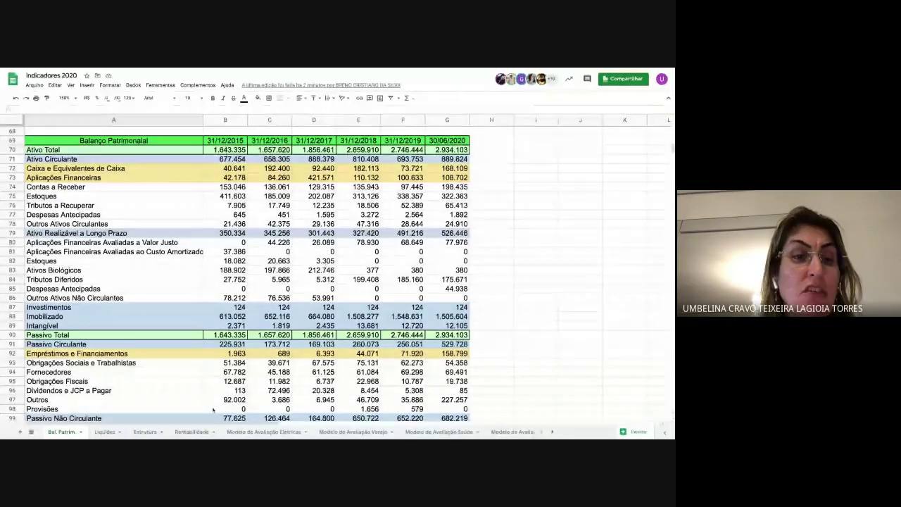
Step: Clear FERBASA's Liquidez Geral values for 2015 to 2020 in B8:G8 of the Liquidez sheet
{"action": "left_click", "coordinate": [115, 431]}
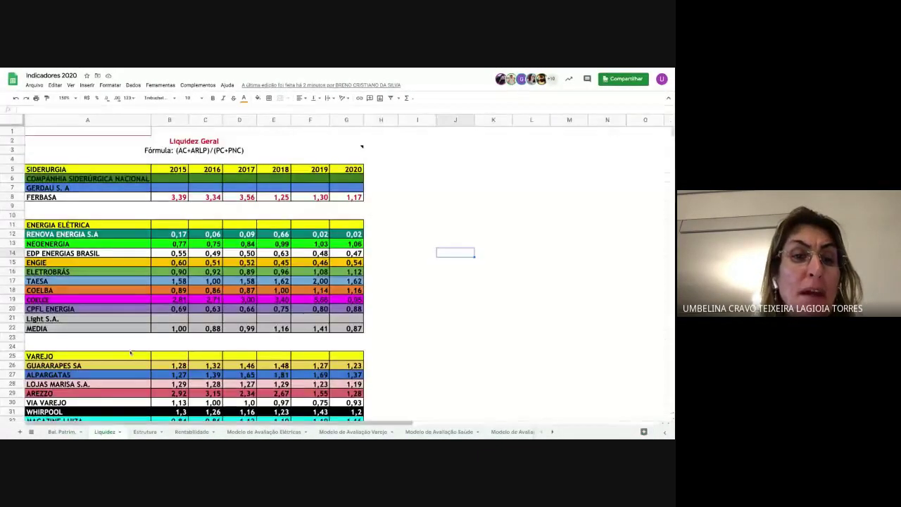
{"action": "left_click", "coordinate": [162, 197]}
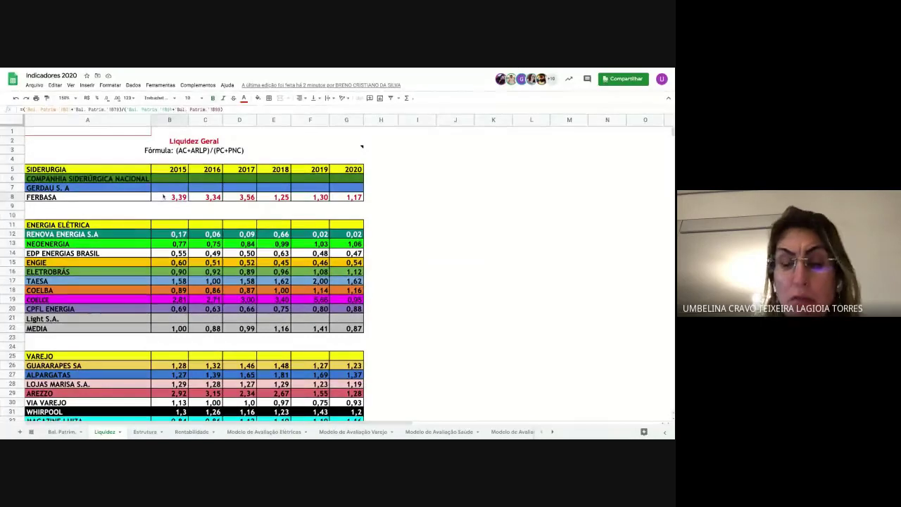
{"action": "left_click", "coordinate": [333, 197], "text": "shift"}
{"action": "key", "text": "Delete"}
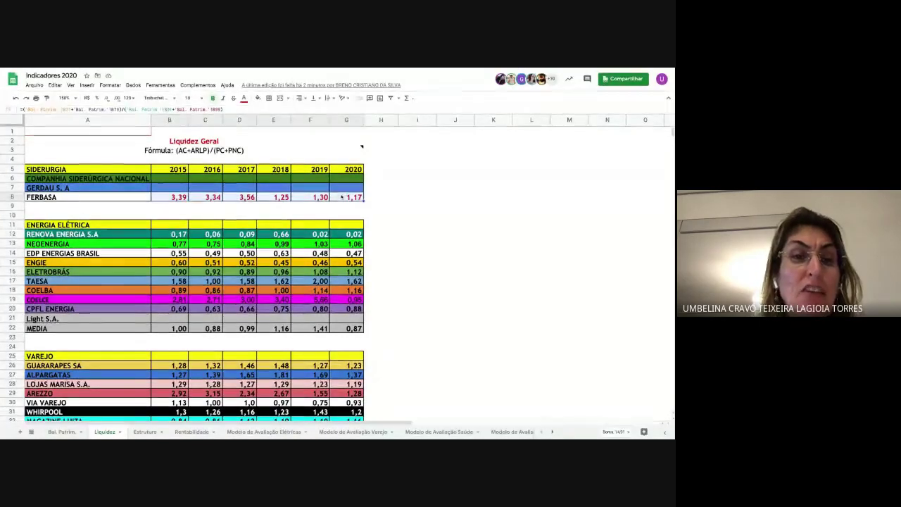
Step: Begin FERBASA's 2015 Liquidez Geral formula in B8 with the numerator ('Bal. Patrim.'!B71+'Bal. Patrim.'!B79)
{"action": "left_click", "coordinate": [170, 197]}
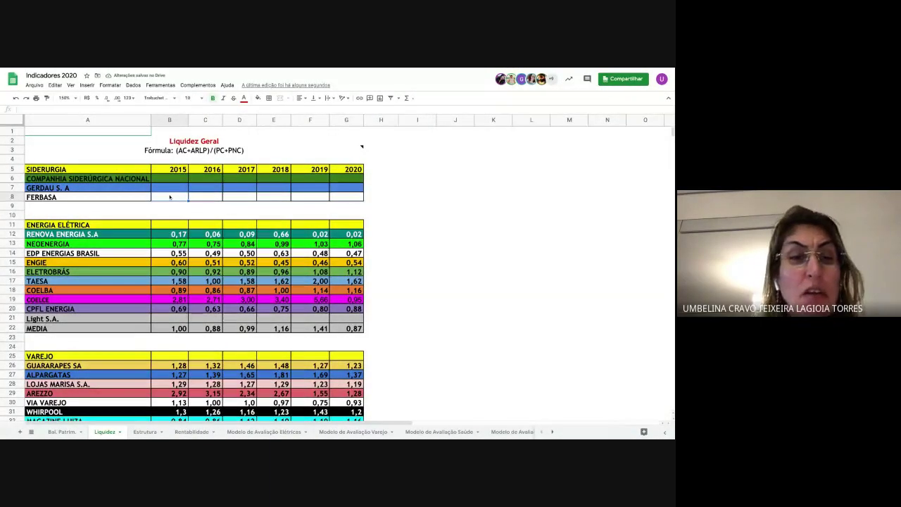
{"action": "type", "text": "="}
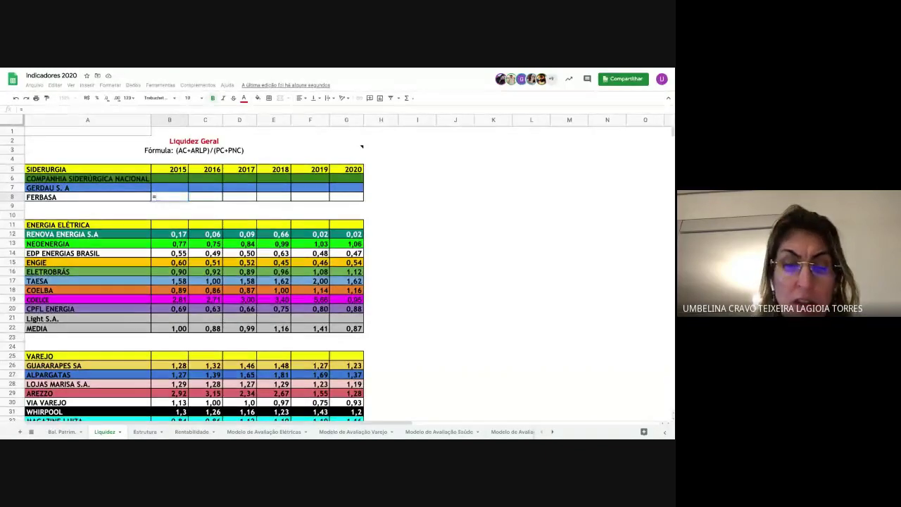
{"action": "type", "text": "("}
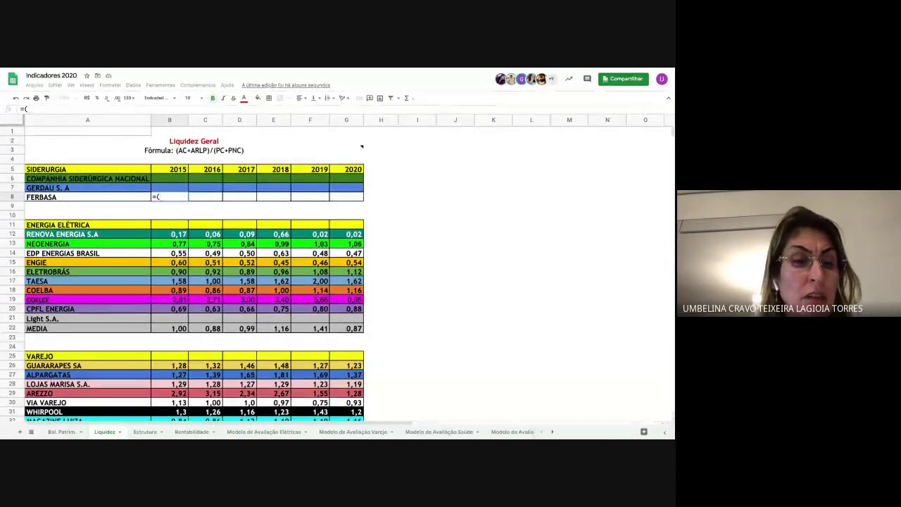
{"action": "left_click", "coordinate": [54, 432]}
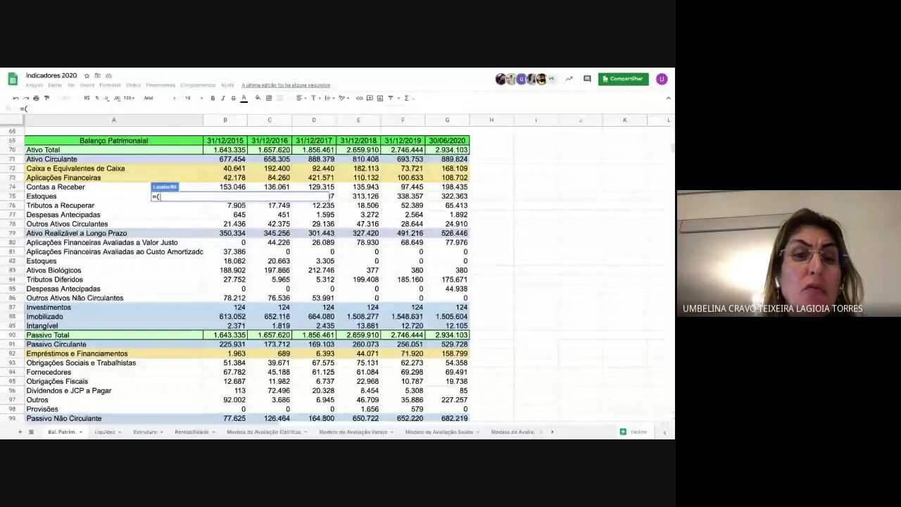
{"action": "left_click", "coordinate": [238, 161]}
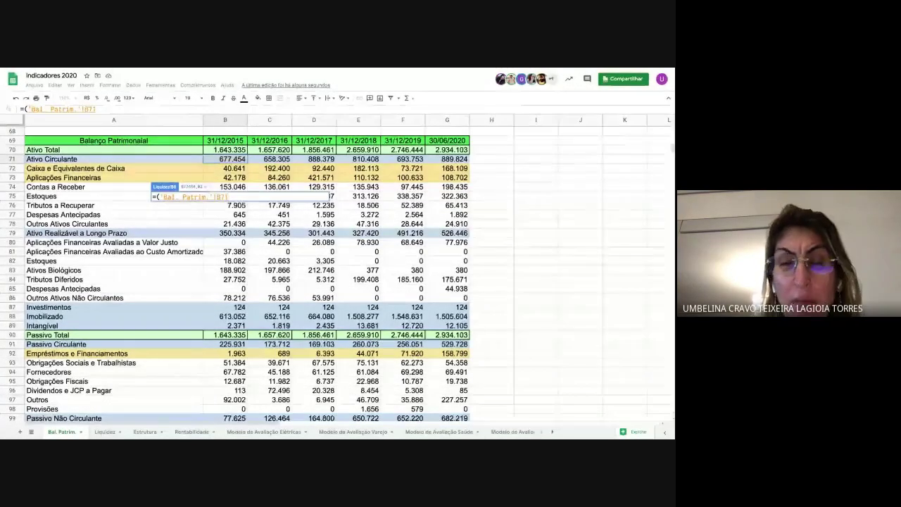
{"action": "type", "text": "+"}
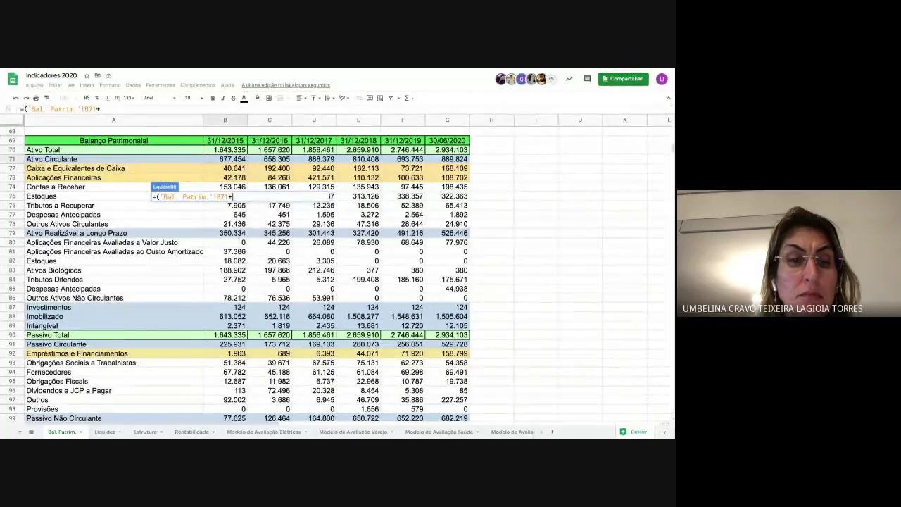
{"action": "left_click", "coordinate": [225, 233]}
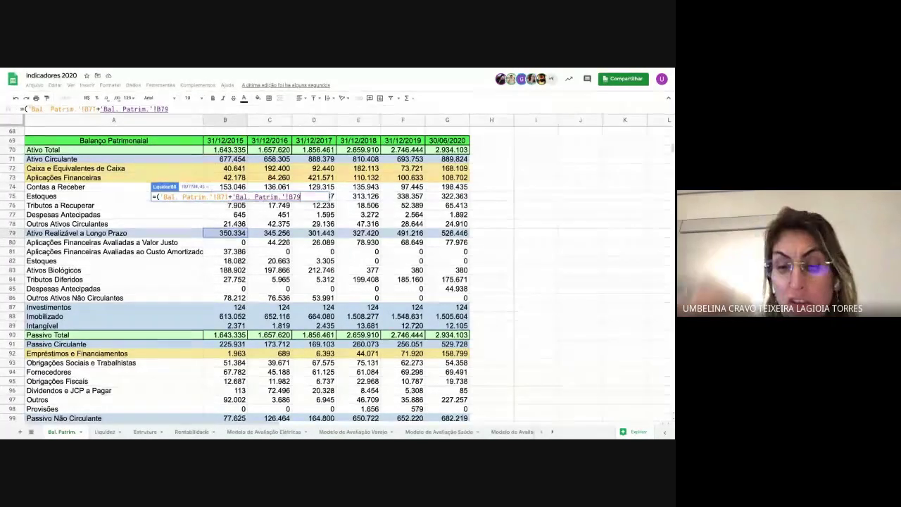
{"action": "type", "text": ")"}
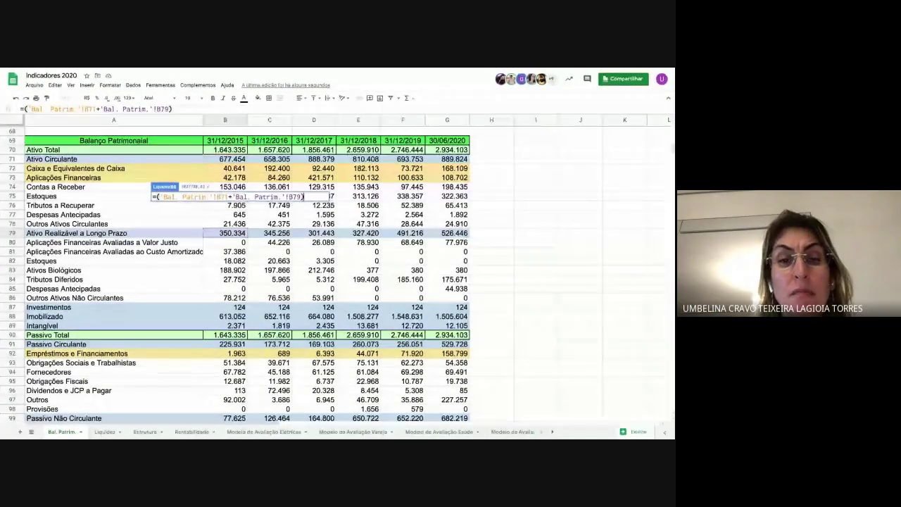
Step: Divide the numerator by ('Bal. Patrim.'!B91+'Bal. Patrim.'!B99) and fill the completed B8 formula across to G8
{"action": "type", "text": "/"}
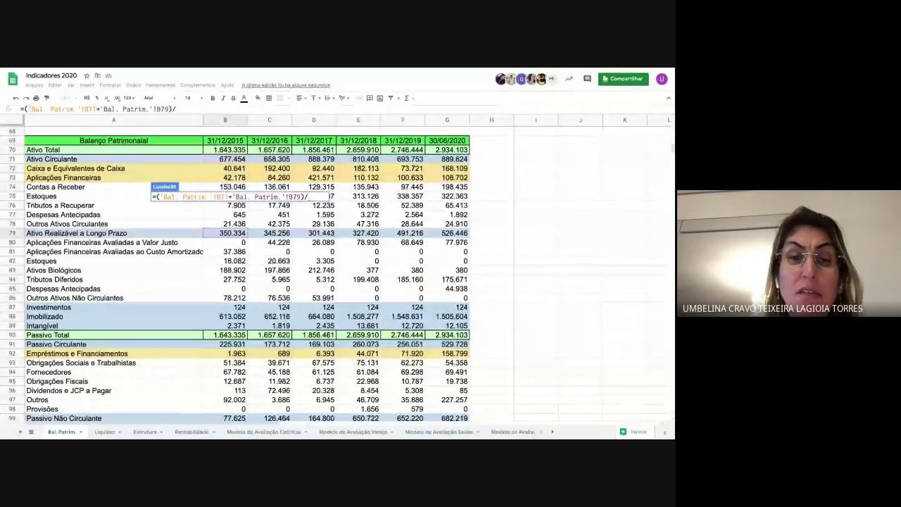
{"action": "type", "text": "("}
{"action": "scroll", "coordinate": [206, 371], "scroll_direction": "down", "scroll_amount": 2}
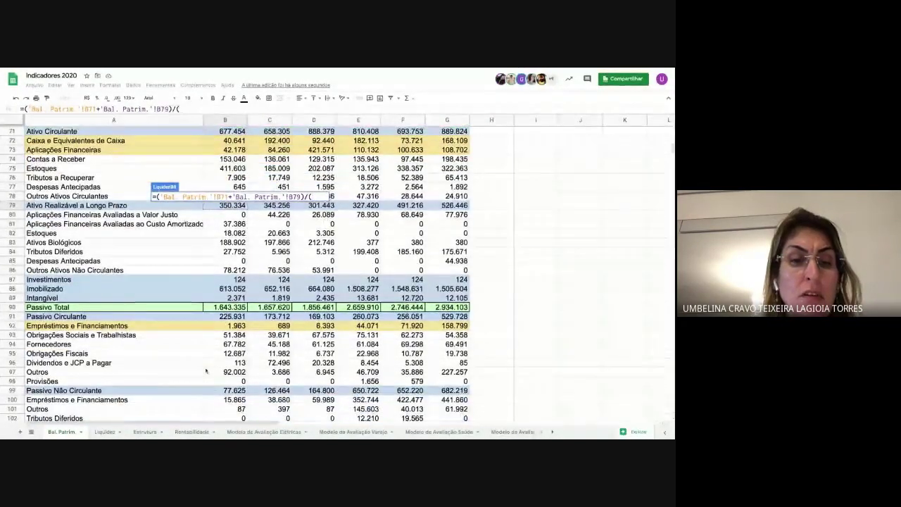
{"action": "scroll", "coordinate": [206, 371], "scroll_direction": "down", "scroll_amount": 2}
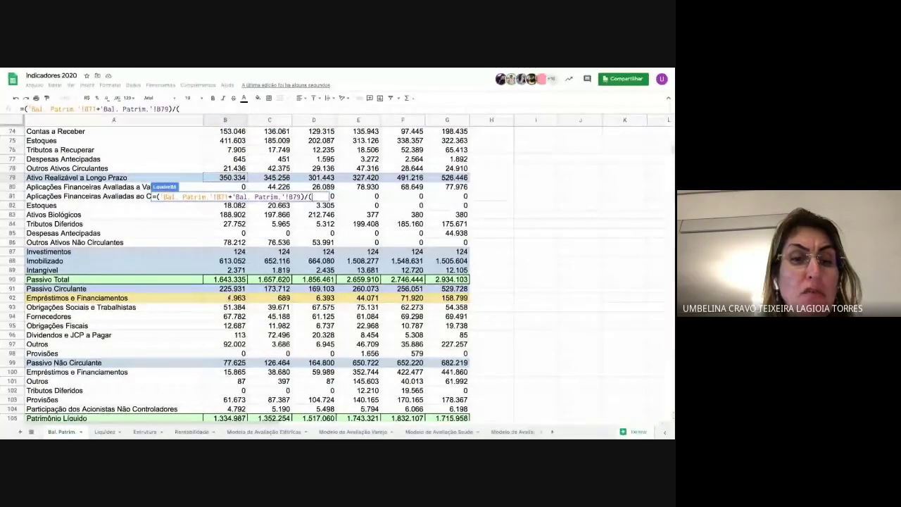
{"action": "left_click", "coordinate": [233, 289]}
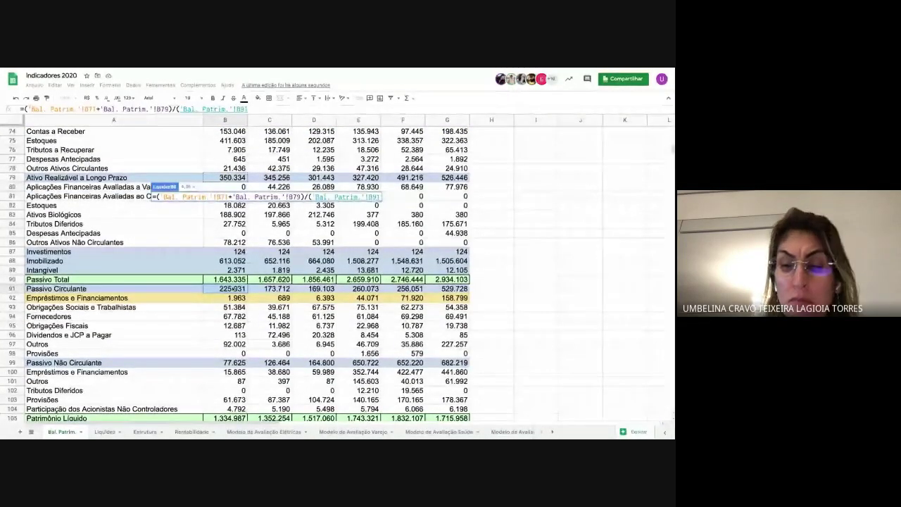
{"action": "type", "text": "+"}
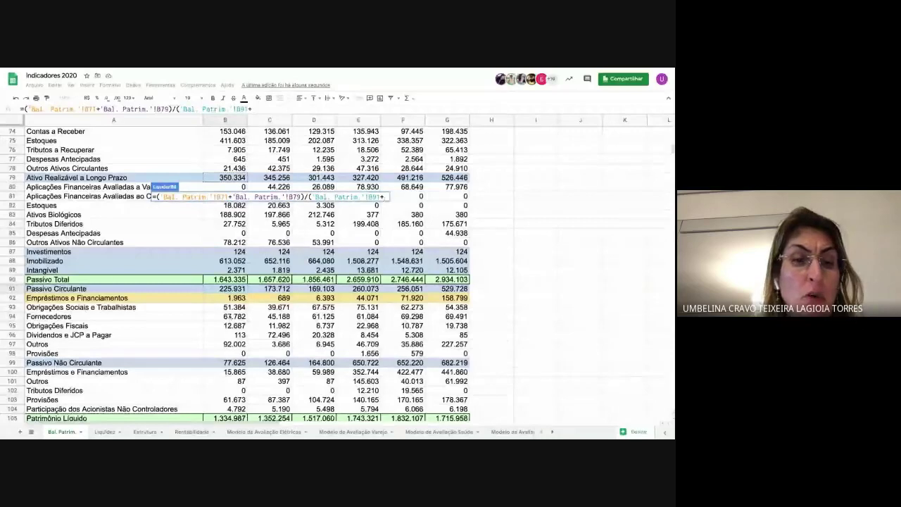
{"action": "left_click", "coordinate": [229, 365]}
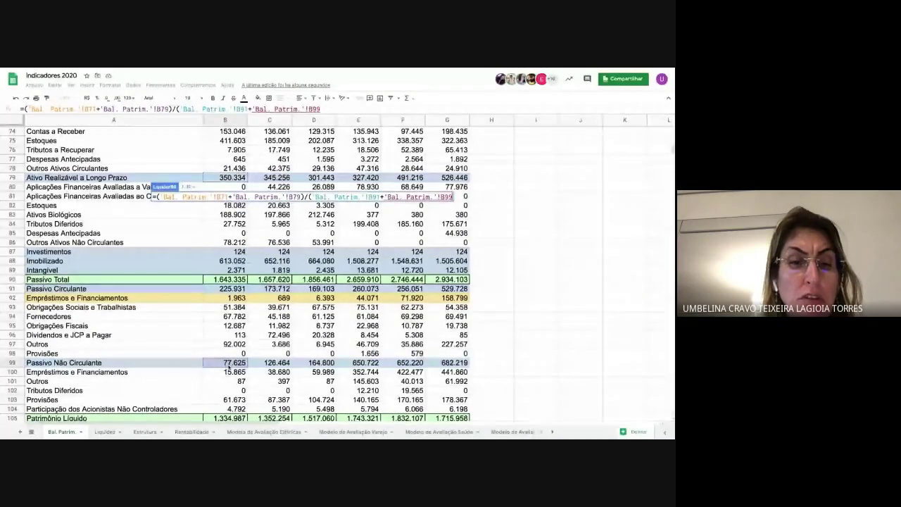
{"action": "type", "text": ")"}
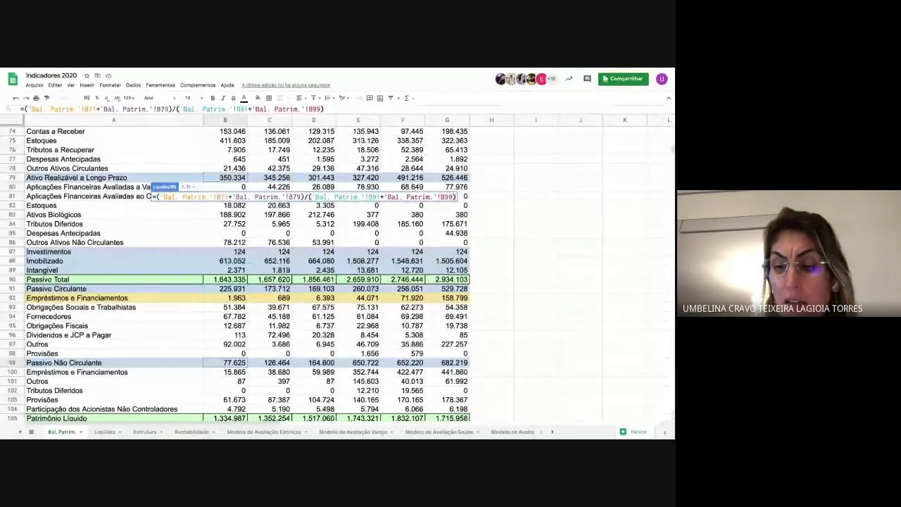
{"action": "key", "text": "Return"}
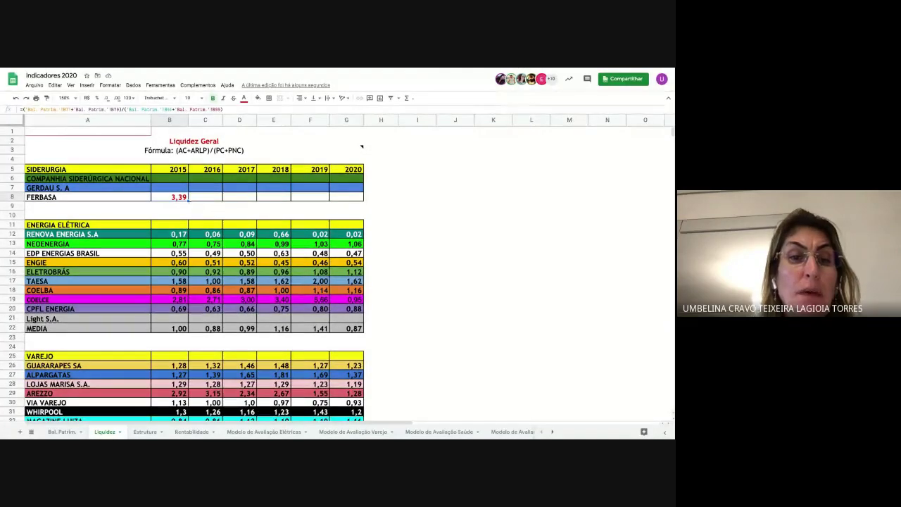
{"action": "left_click_drag", "start_coordinate": [188, 201], "coordinate": [362, 198]}
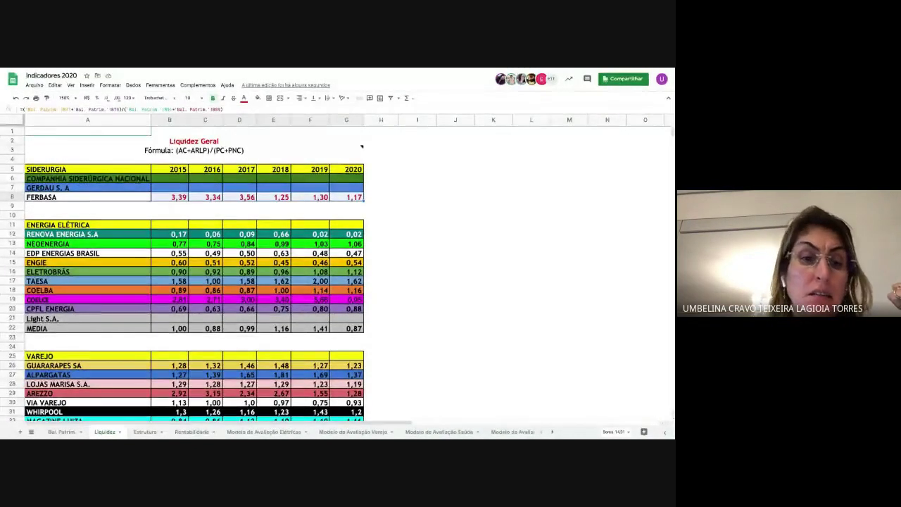
Step: Review the Liquidez Geral tables for the energy, retail and health sectors, including the health MEDIA row
{"action": "scroll", "coordinate": [301, 240], "scroll_direction": "down", "scroll_amount": 1}
{"action": "scroll", "coordinate": [301, 240], "scroll_direction": "down", "scroll_amount": 4}
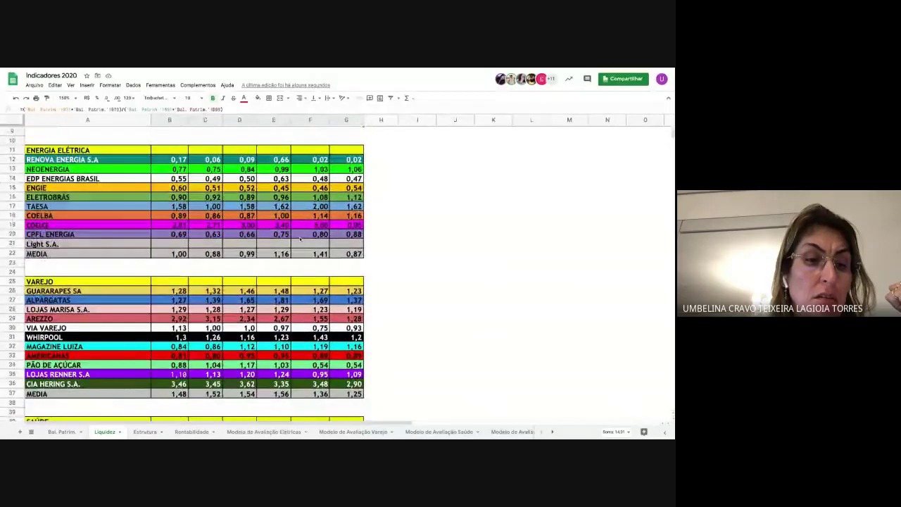
{"action": "scroll", "coordinate": [300, 240], "scroll_direction": "up", "scroll_amount": 3}
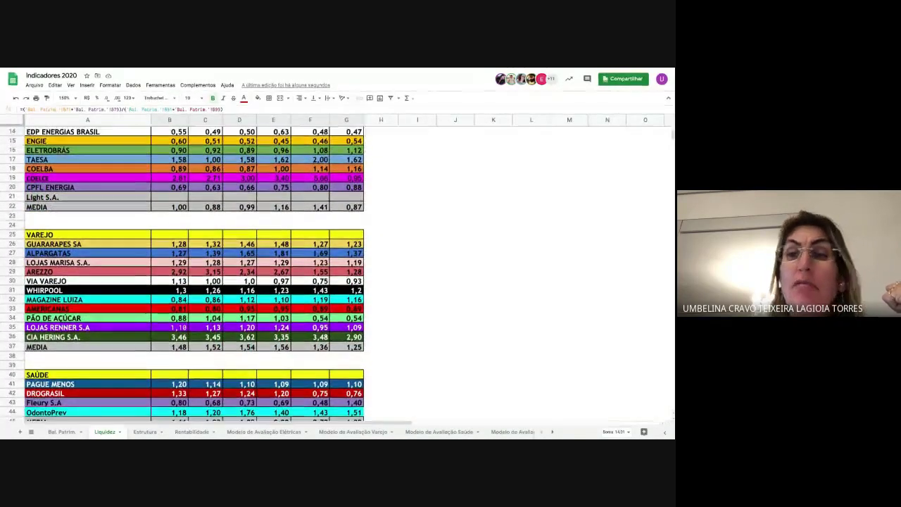
{"action": "scroll", "coordinate": [193, 275], "scroll_direction": "down", "scroll_amount": 3}
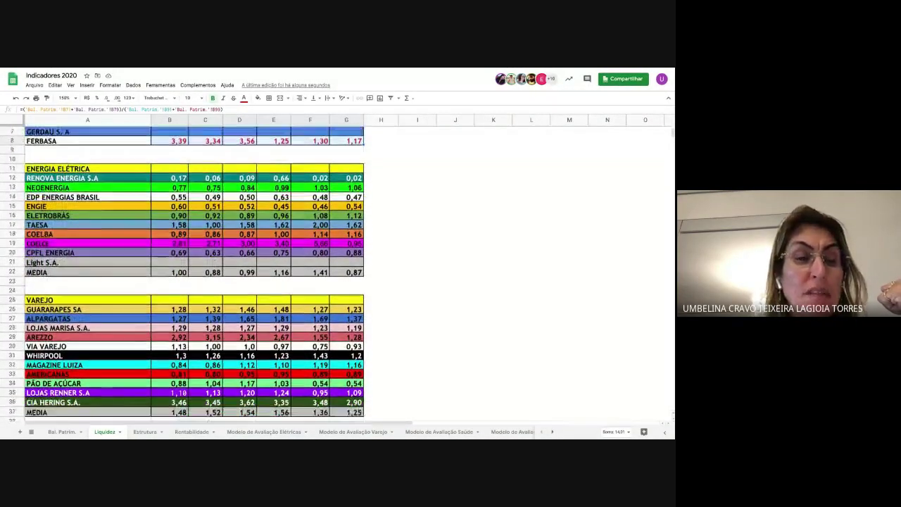
{"action": "scroll", "coordinate": [53, 386], "scroll_direction": "down", "scroll_amount": 1}
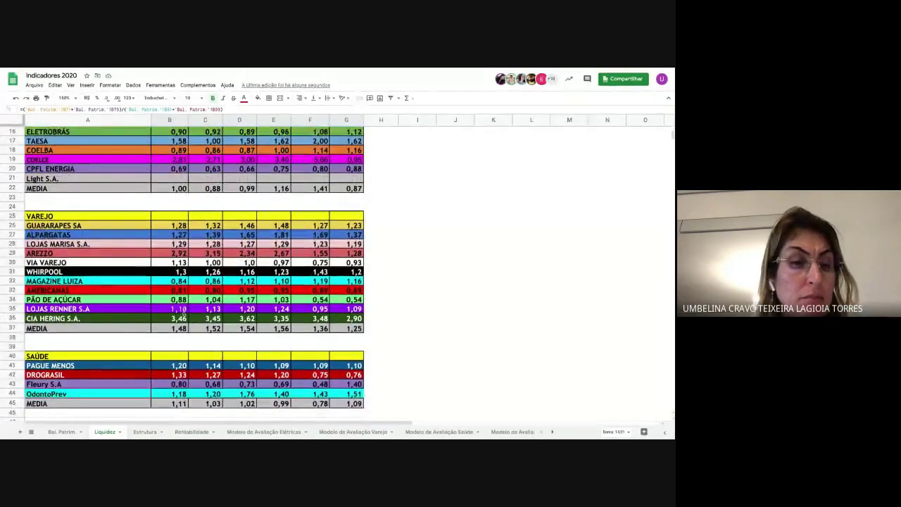
{"action": "left_click", "coordinate": [13, 403]}
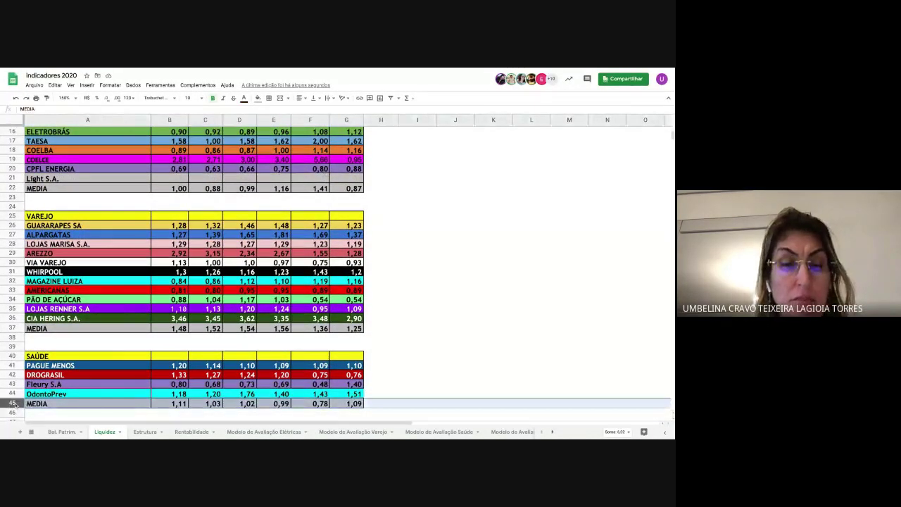
{"action": "scroll", "coordinate": [74, 331], "scroll_direction": "up", "scroll_amount": 5}
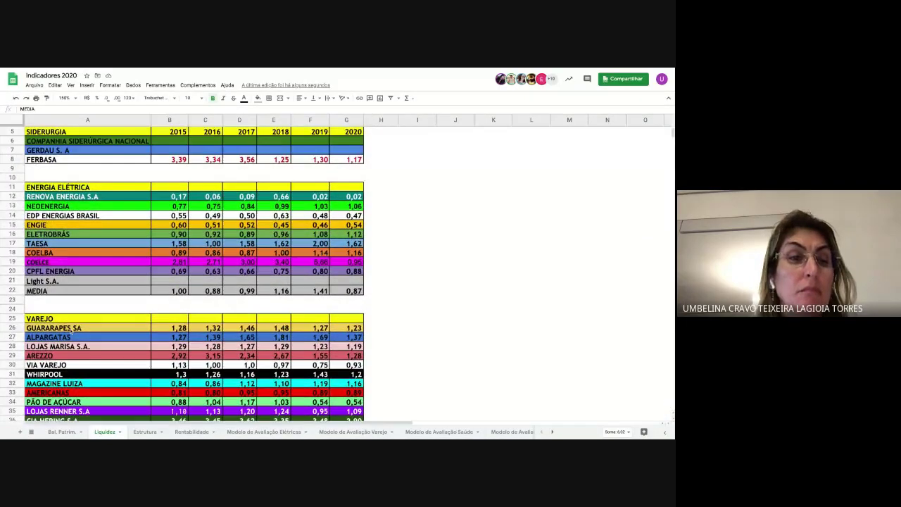
{"action": "scroll", "coordinate": [48, 300], "scroll_direction": "up", "scroll_amount": 2}
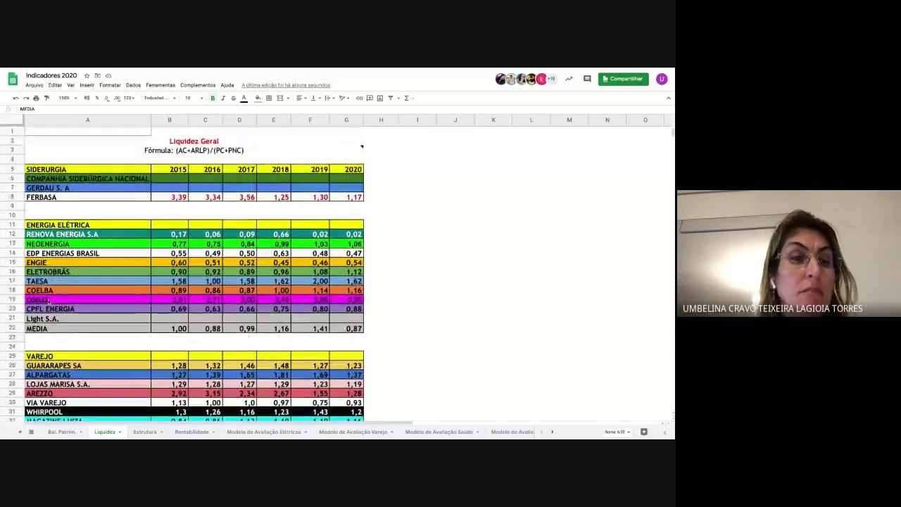
Step: Copy the SAÚDE sector's MEDIA row (row 45) and paste it into row 9 beneath FERBASA
{"action": "right_click", "coordinate": [12, 207]}
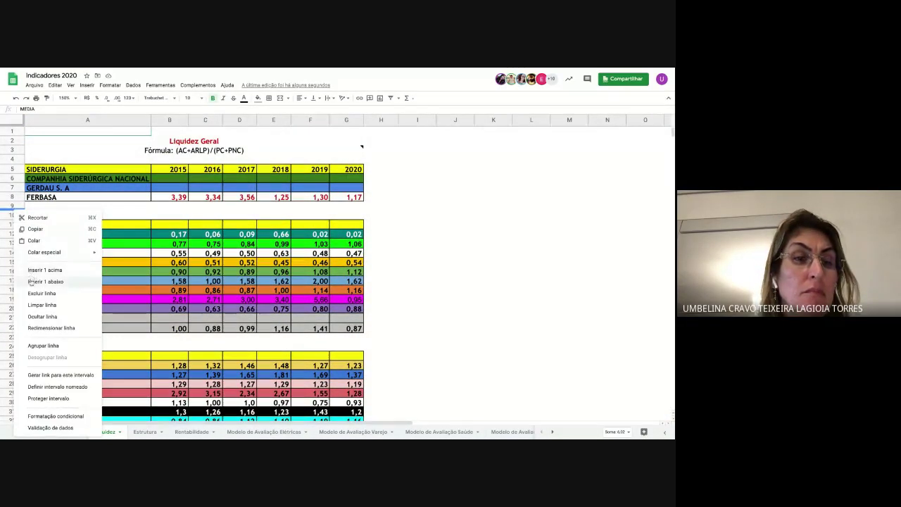
{"action": "left_click", "coordinate": [35, 241]}
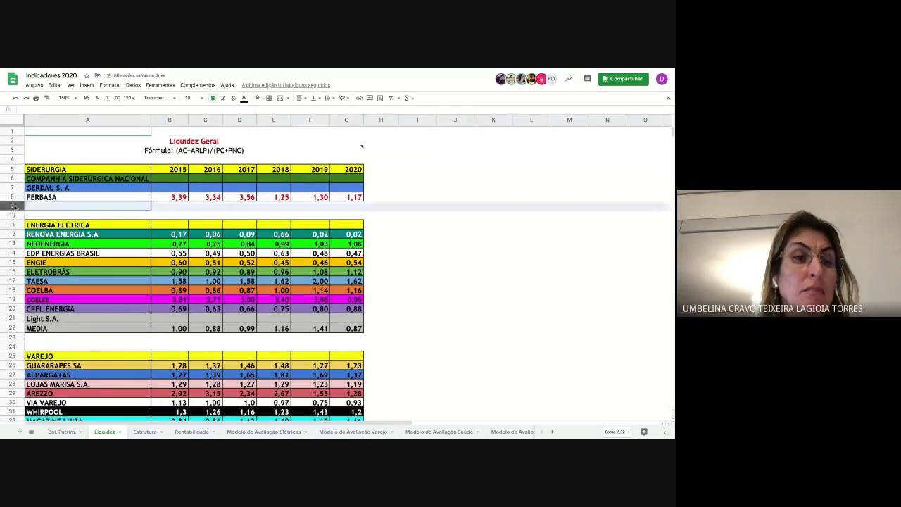
{"action": "scroll", "coordinate": [33, 254], "scroll_direction": "down", "scroll_amount": 3}
{"action": "scroll", "coordinate": [33, 255], "scroll_direction": "down", "scroll_amount": 5}
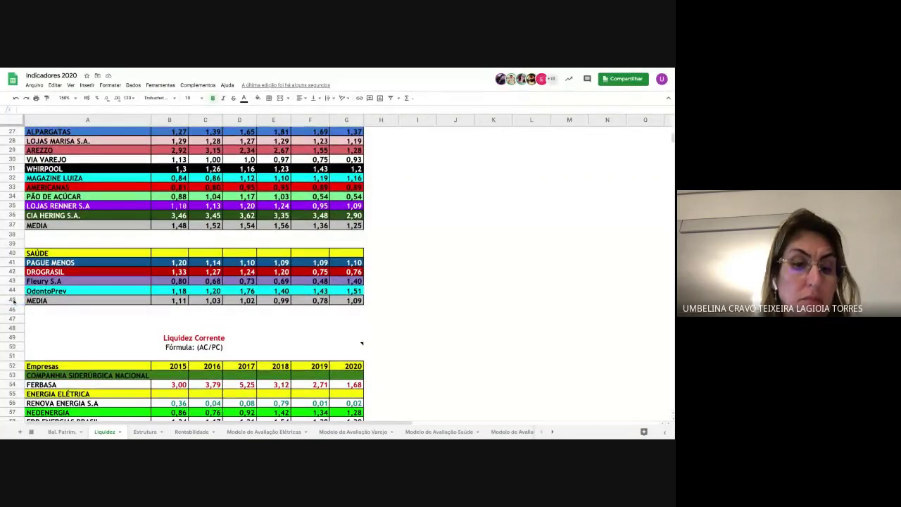
{"action": "left_click", "coordinate": [12, 300]}
{"action": "scroll", "coordinate": [22, 280], "scroll_direction": "up", "scroll_amount": 8}
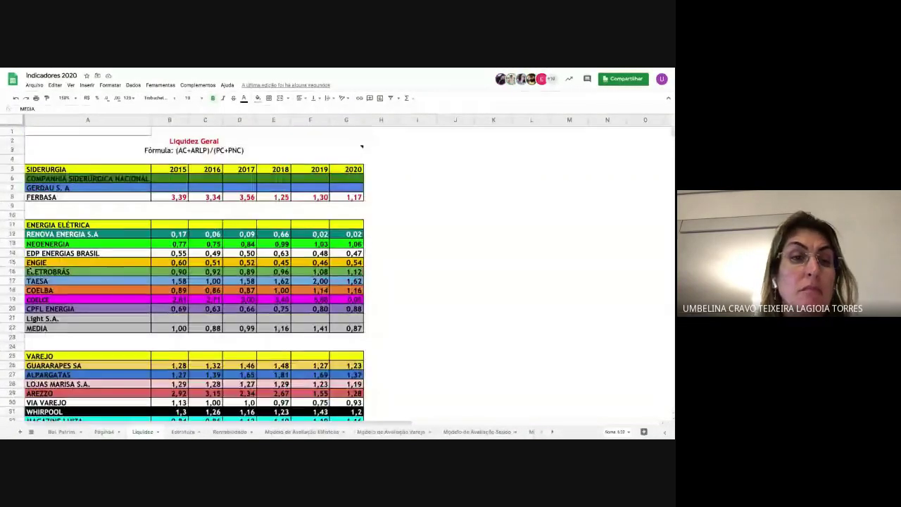
{"action": "left_click", "coordinate": [13, 205]}
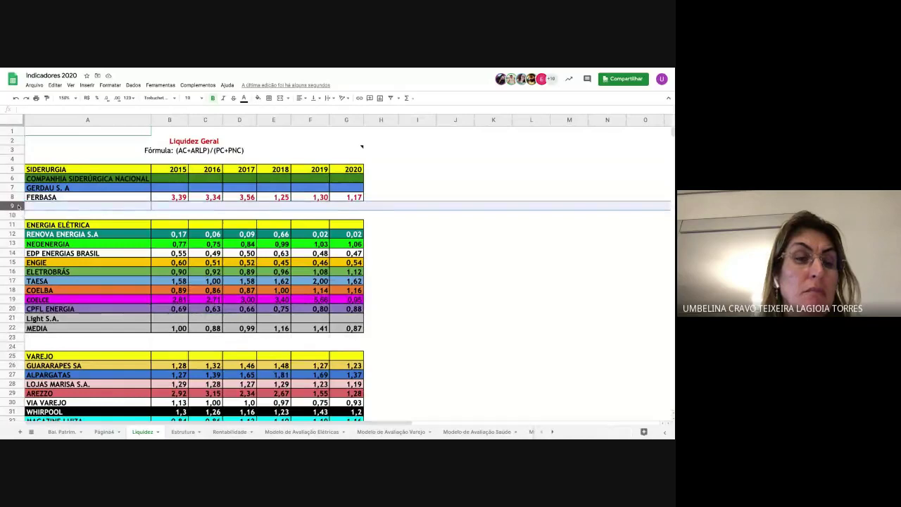
{"action": "right_click", "coordinate": [19, 205]}
{"action": "left_click", "coordinate": [24, 237]}
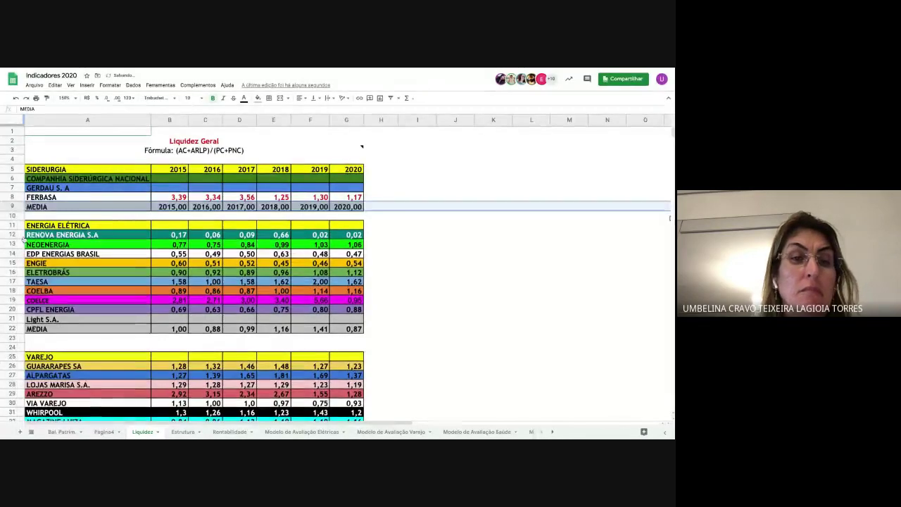
Step: Replace the pasted 2015 average in B9 with =MÉDIA(B6:B8), covering the SIDERURGIA companies
{"action": "left_click", "coordinate": [171, 206]}
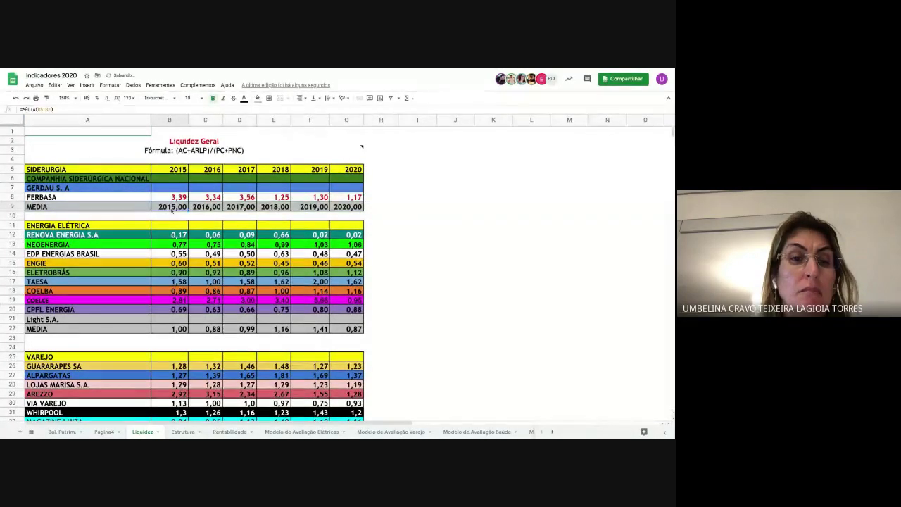
{"action": "double_click", "coordinate": [171, 206]}
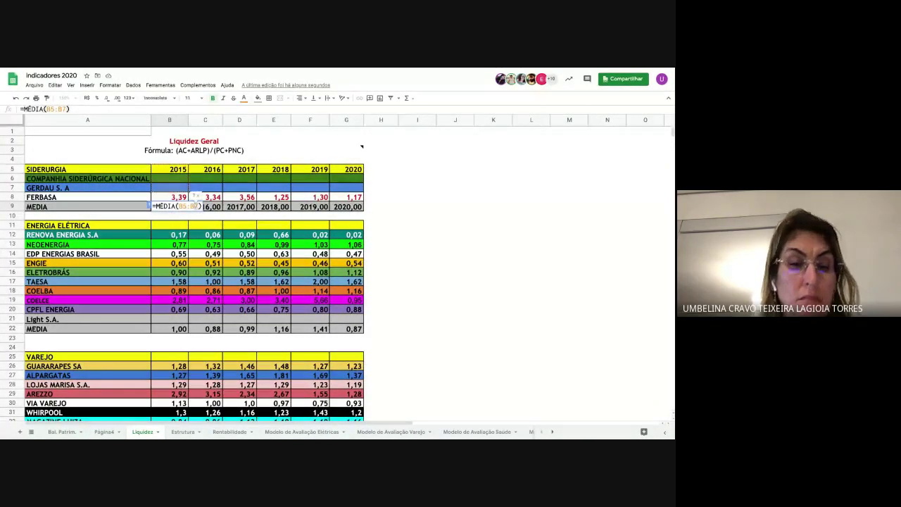
{"action": "key", "text": "Return"}
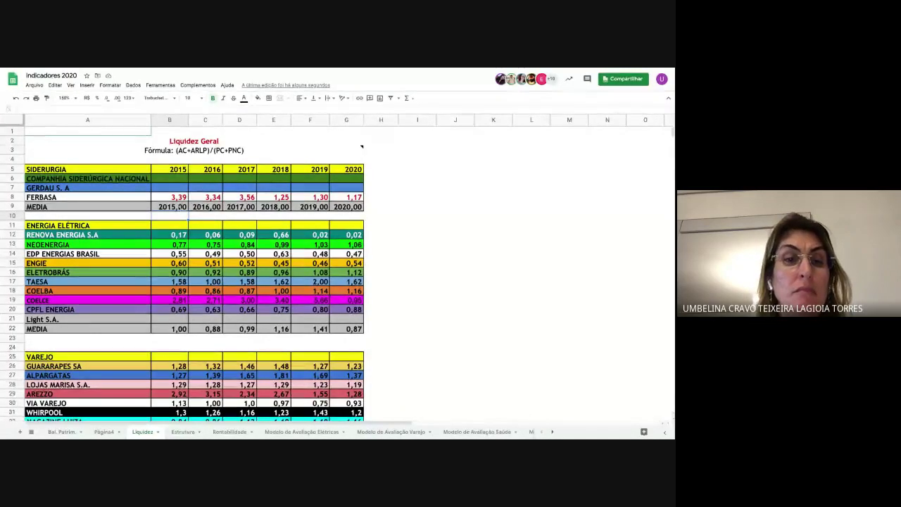
{"action": "double_click", "coordinate": [169, 206]}
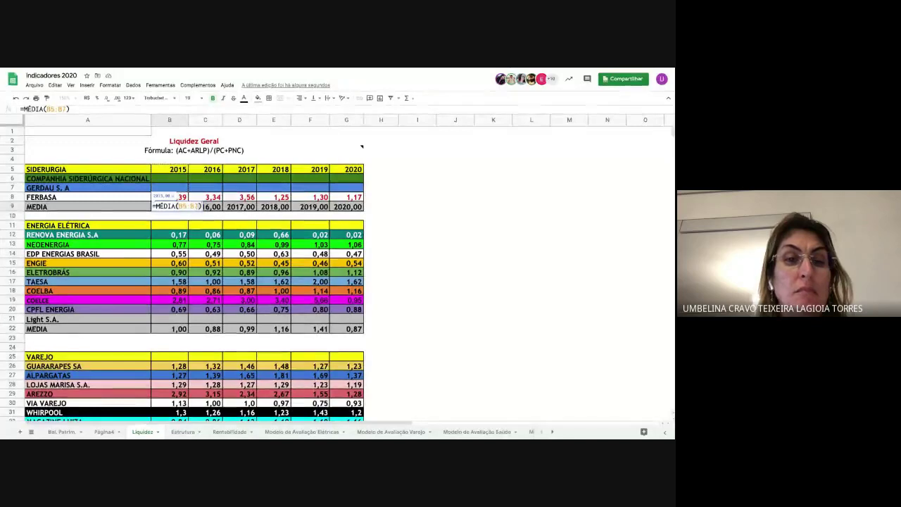
{"action": "key", "text": "Return"}
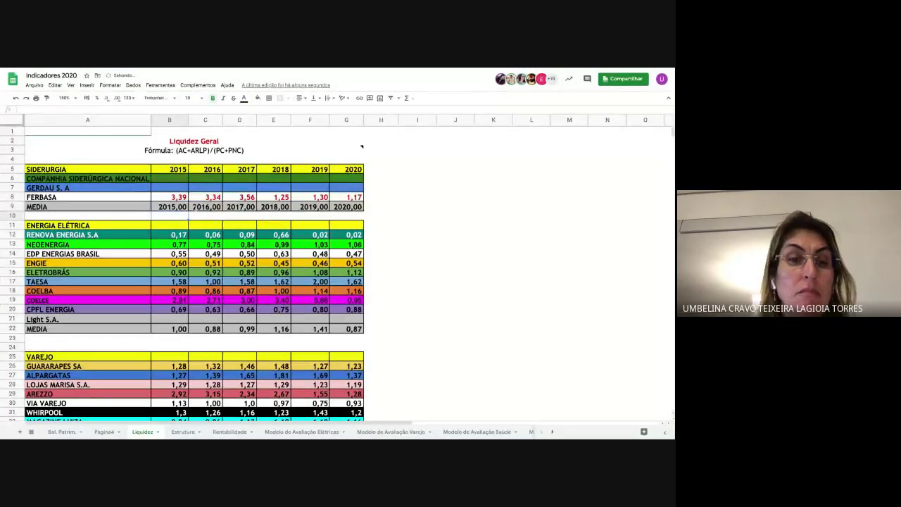
{"action": "left_click", "coordinate": [169, 206]}
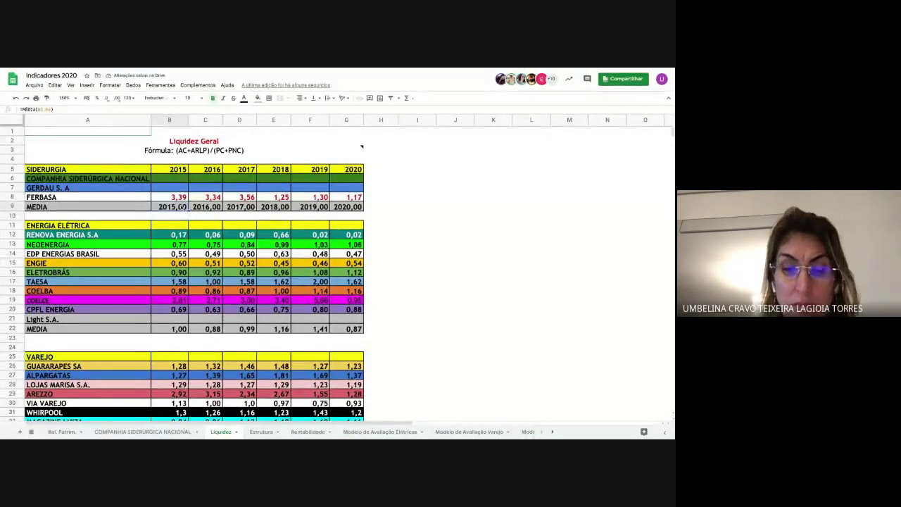
{"action": "type", "text": "=média("}
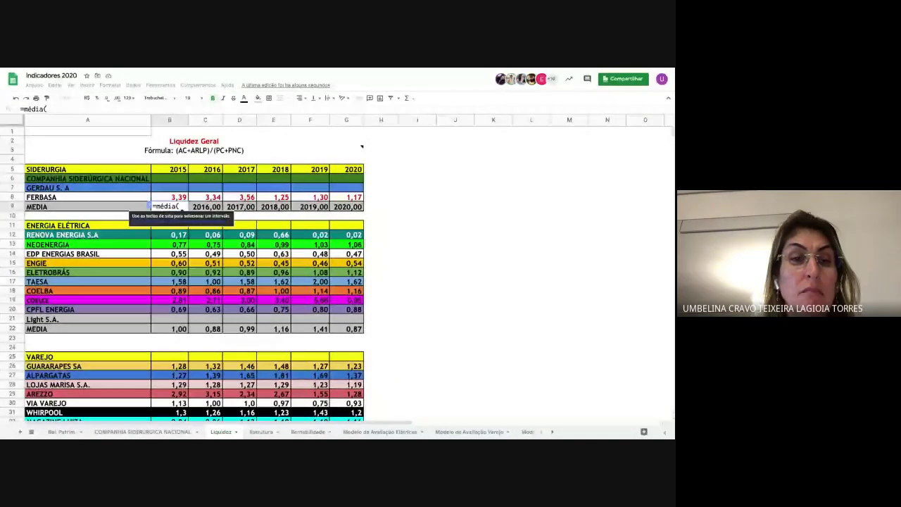
{"action": "left_click", "coordinate": [169, 197]}
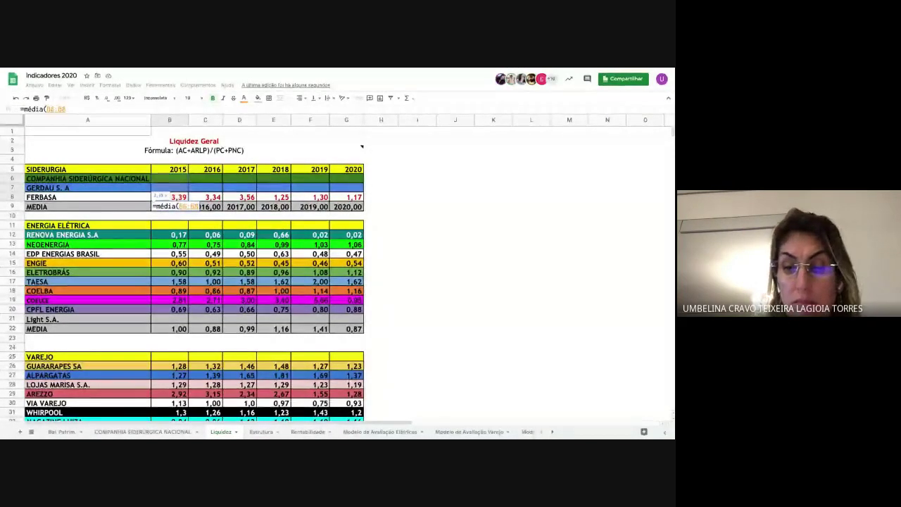
{"action": "key", "text": "Return"}
{"action": "left_click", "coordinate": [180, 207]}
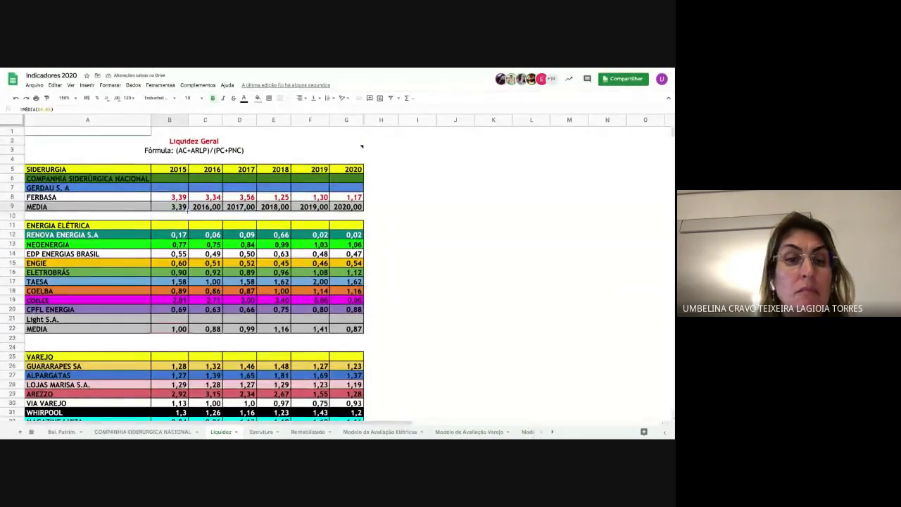
Step: Fill the SIDERURGIA average formula from B9 across to G9, leaving H9 empty
{"action": "left_click_drag", "start_coordinate": [188, 211], "coordinate": [398, 209]}
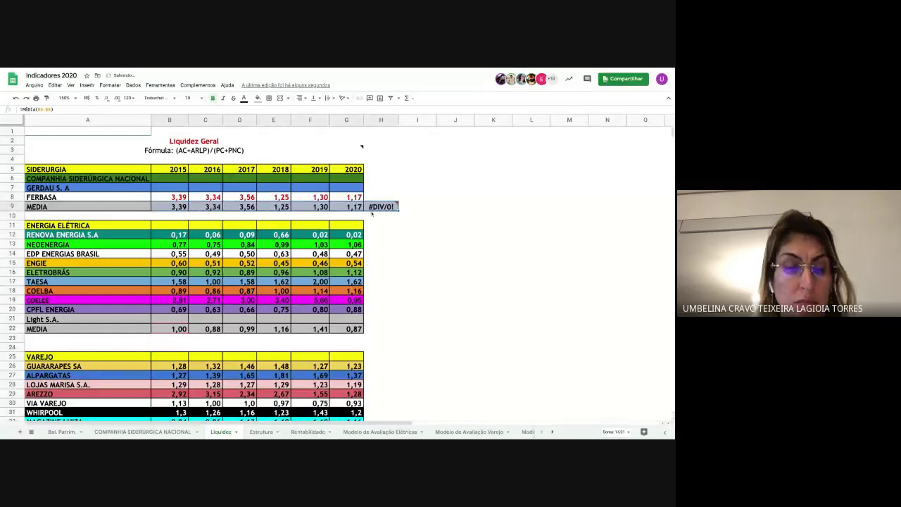
{"action": "mouse_move", "coordinate": [372, 212]}
{"action": "key", "text": "ctrl+z"}
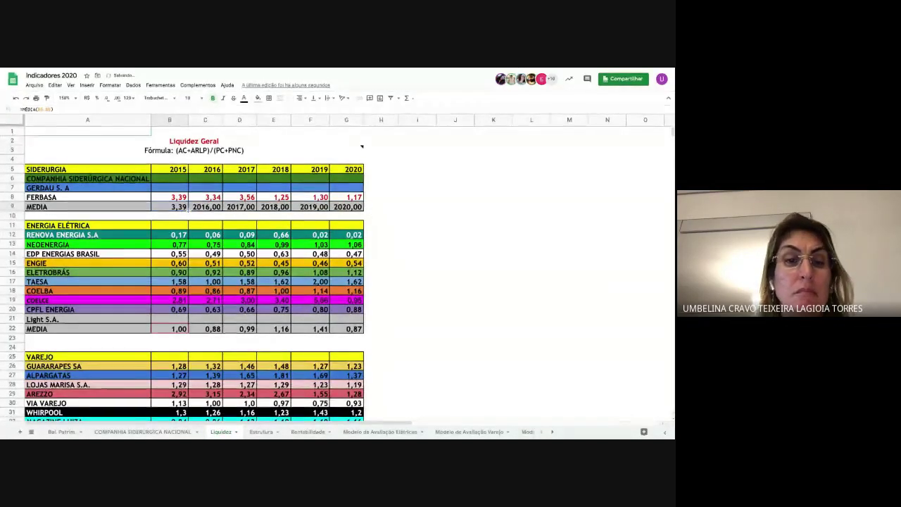
{"action": "key", "text": "ctrl+v"}
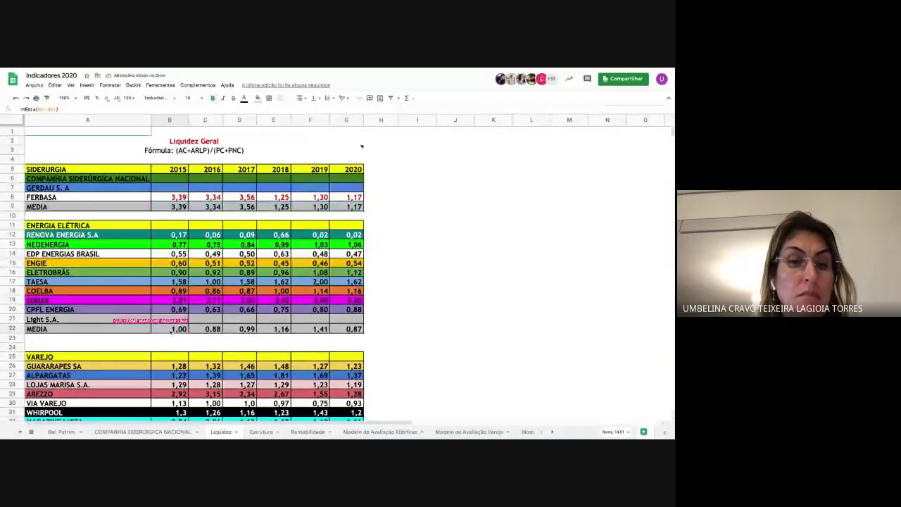
Step: Check that B22 averages B12:B21 for ENERGIA ELÉTRICA and fill its formula across to G22
{"action": "double_click", "coordinate": [171, 329]}
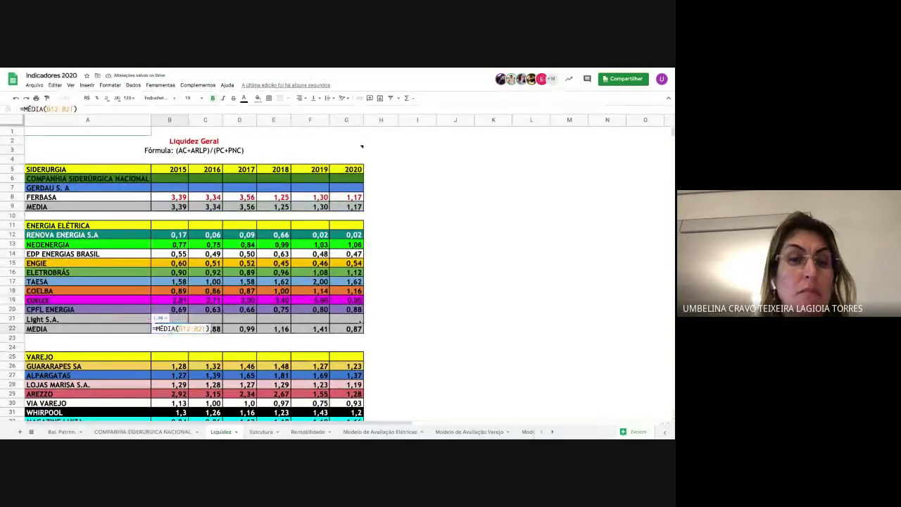
{"action": "key", "text": "Return"}
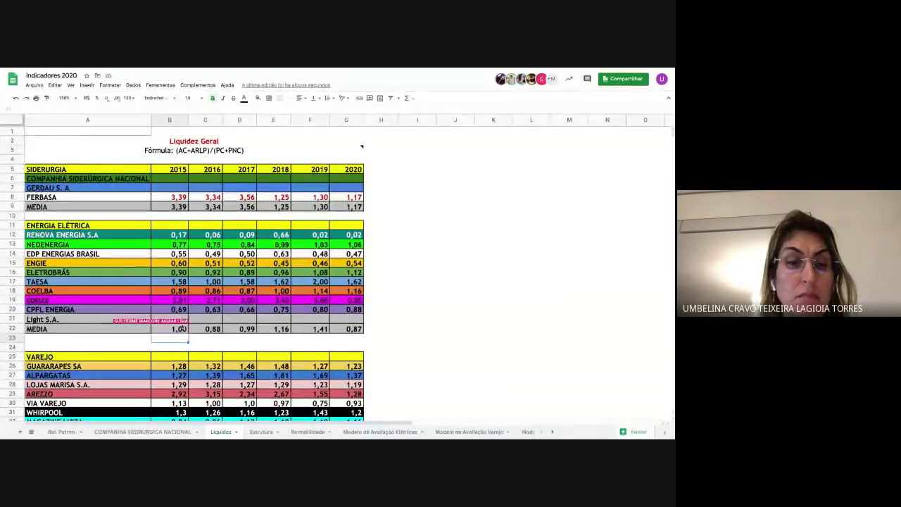
{"action": "left_click", "coordinate": [182, 329]}
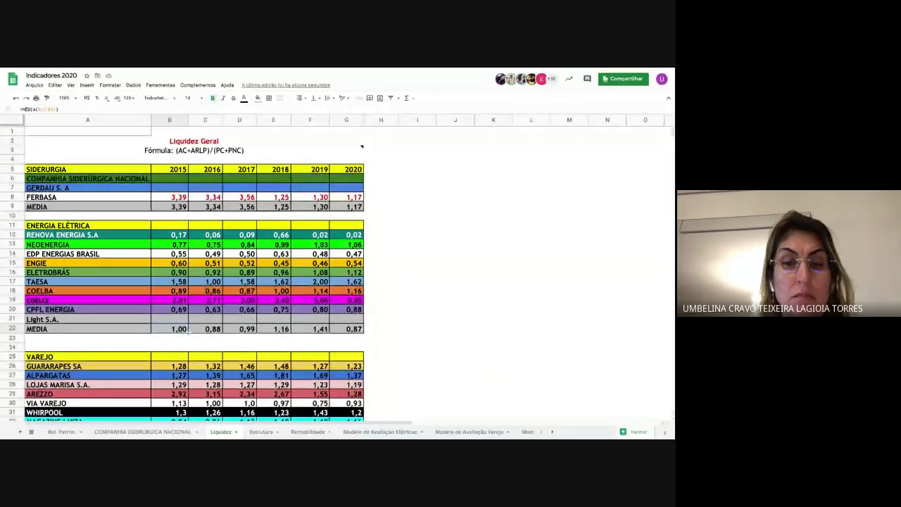
{"action": "left_click_drag", "start_coordinate": [188, 332], "coordinate": [352, 329]}
{"action": "scroll", "coordinate": [352, 328], "scroll_direction": "down", "scroll_amount": 1}
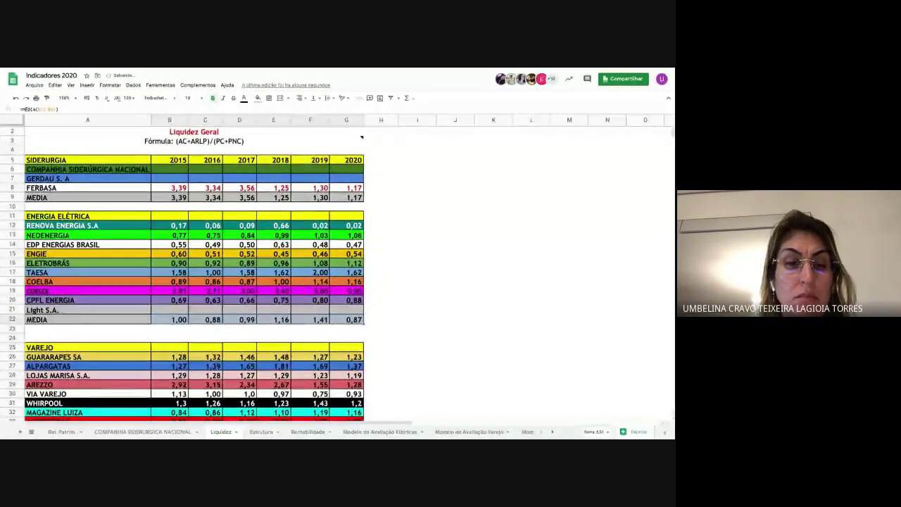
{"action": "scroll", "coordinate": [194, 274], "scroll_direction": "down", "scroll_amount": 3}
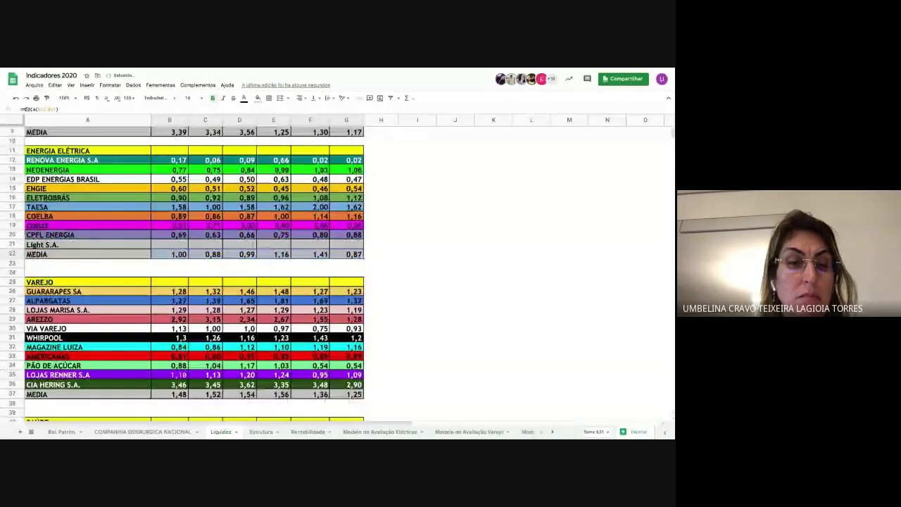
Step: Check the VAREJO average formula in B37 and fill the SAÚDE formula =MÉDIA(B41:B44) from B45 across to G45
{"action": "double_click", "coordinate": [182, 395]}
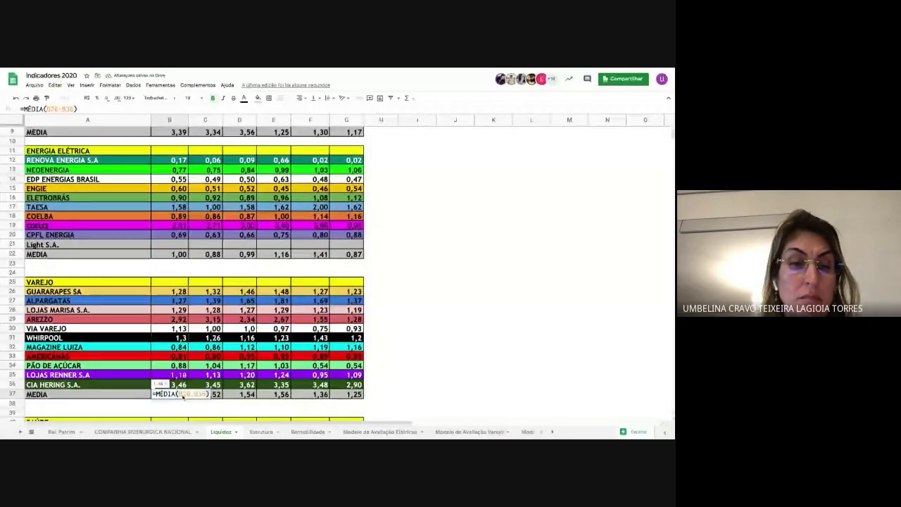
{"action": "key", "text": "Return"}
{"action": "scroll", "coordinate": [200, 375], "scroll_direction": "down", "scroll_amount": 2}
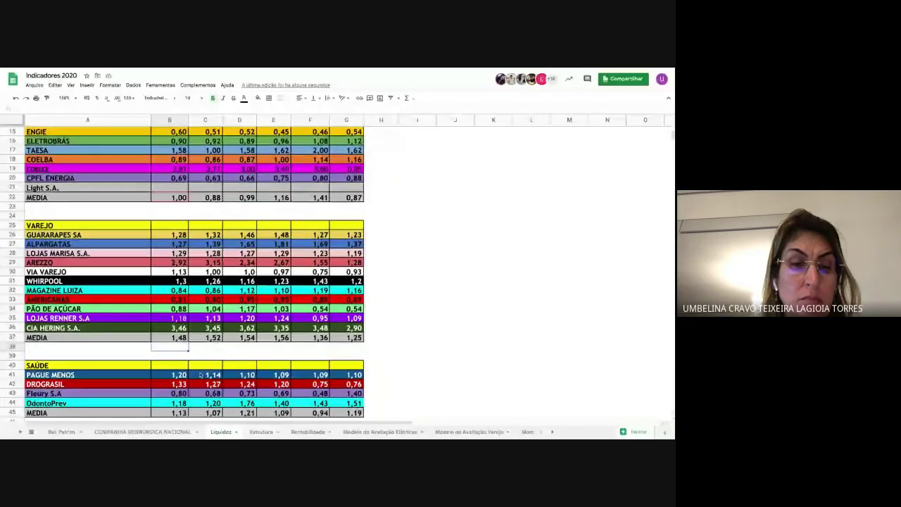
{"action": "double_click", "coordinate": [176, 413]}
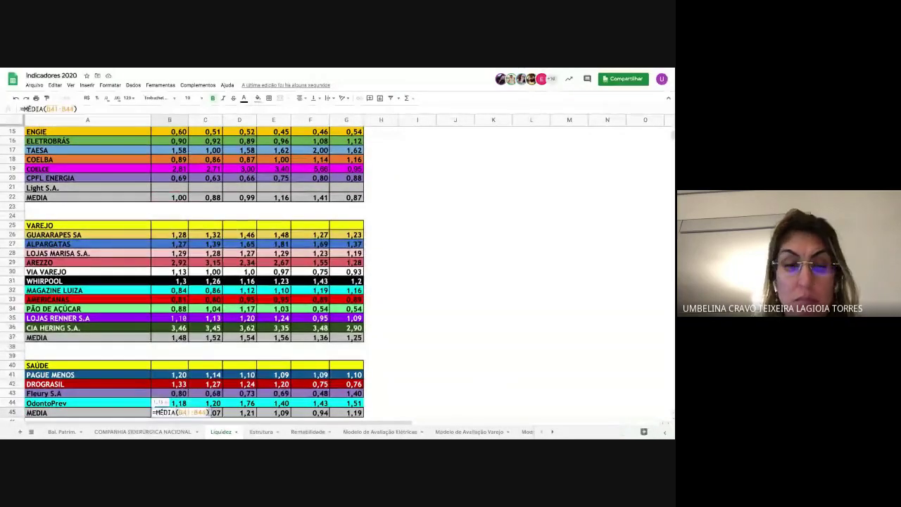
{"action": "key", "text": "Return"}
{"action": "left_click", "coordinate": [187, 407]}
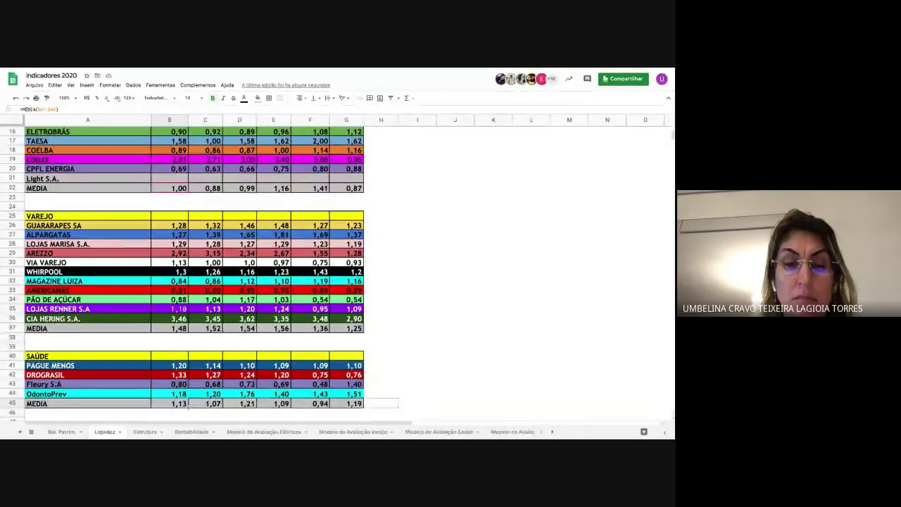
{"action": "key", "text": "ctrl+shift+Right"}
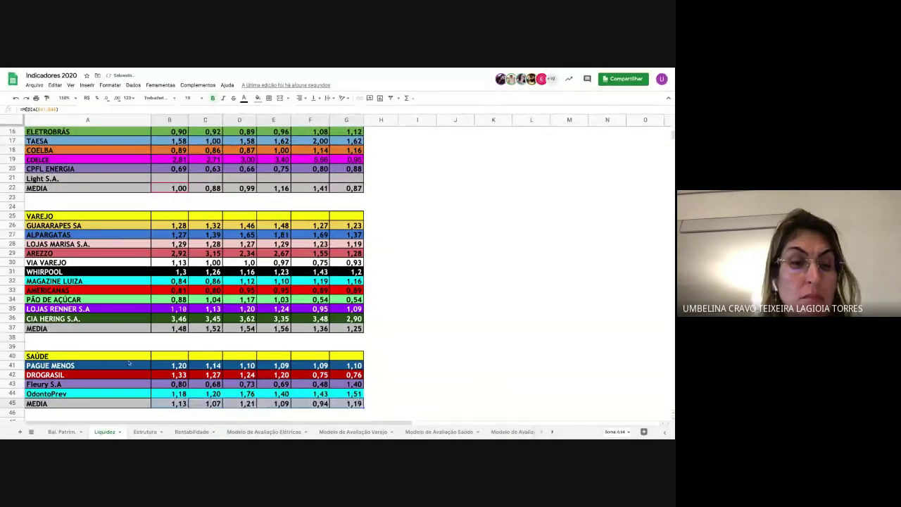
Step: Apply cell borders to the values in D42:G44 of the SAÚDE table
{"action": "left_click", "coordinate": [128, 360]}
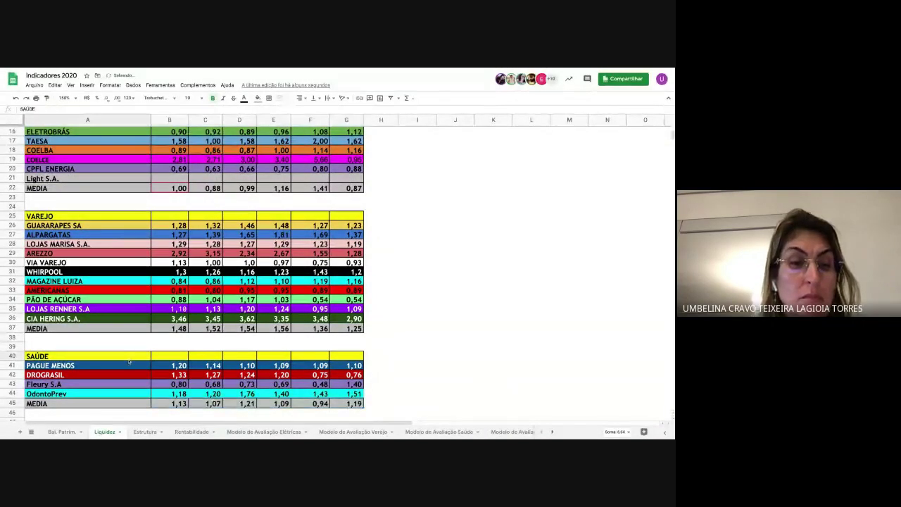
{"action": "left_click", "coordinate": [347, 407], "text": "shift"}
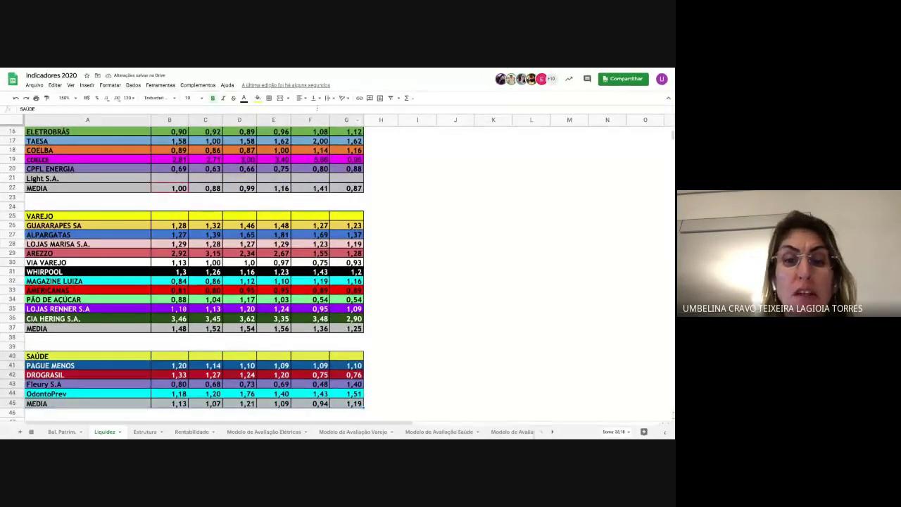
{"action": "left_click", "coordinate": [268, 98]}
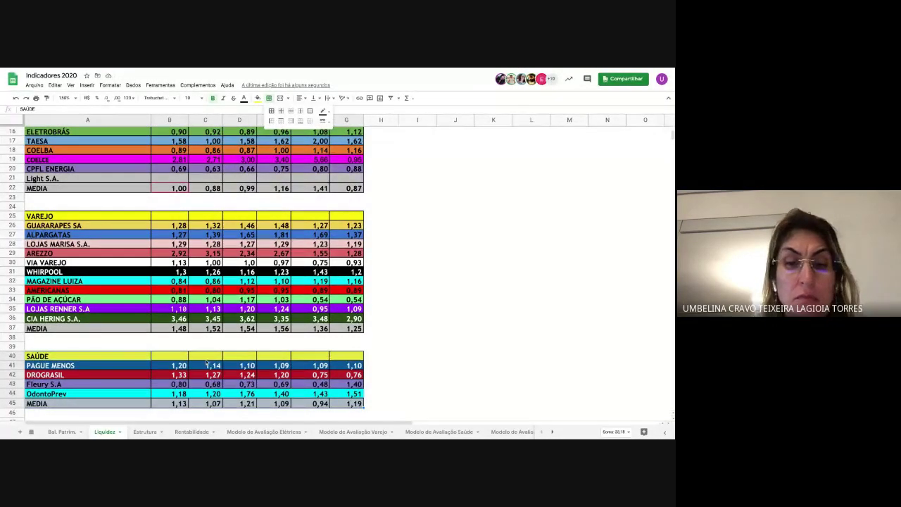
{"action": "left_click", "coordinate": [239, 375]}
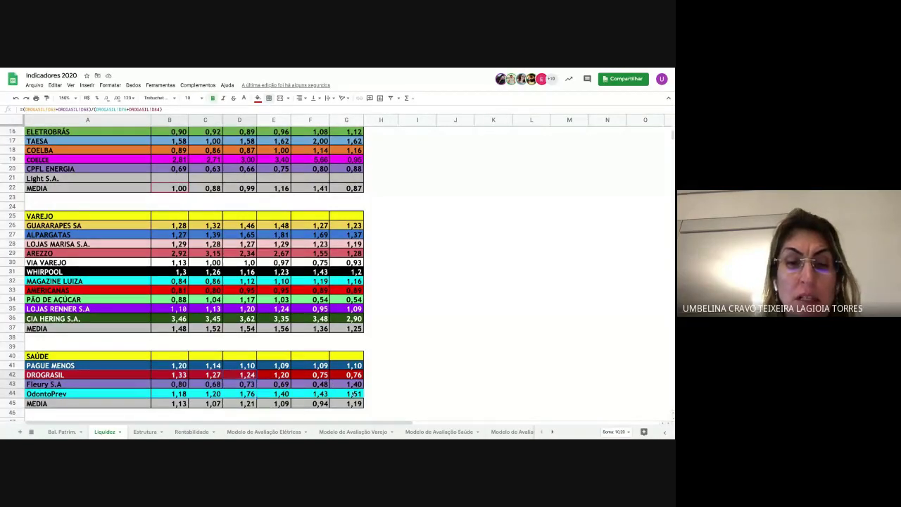
{"action": "left_click_drag", "start_coordinate": [353, 396], "coordinate": [354, 395]}
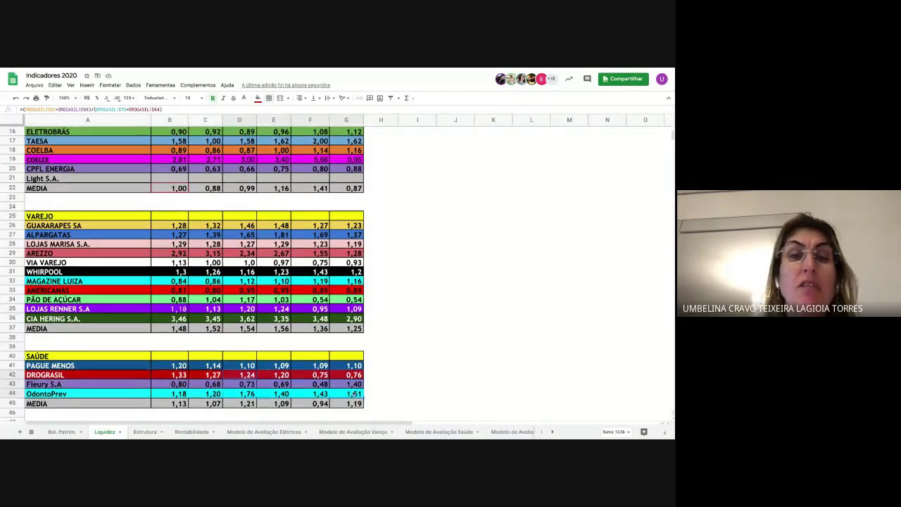
{"action": "left_click", "coordinate": [268, 98]}
{"action": "left_click", "coordinate": [276, 116]}
{"action": "left_click", "coordinate": [381, 206]}
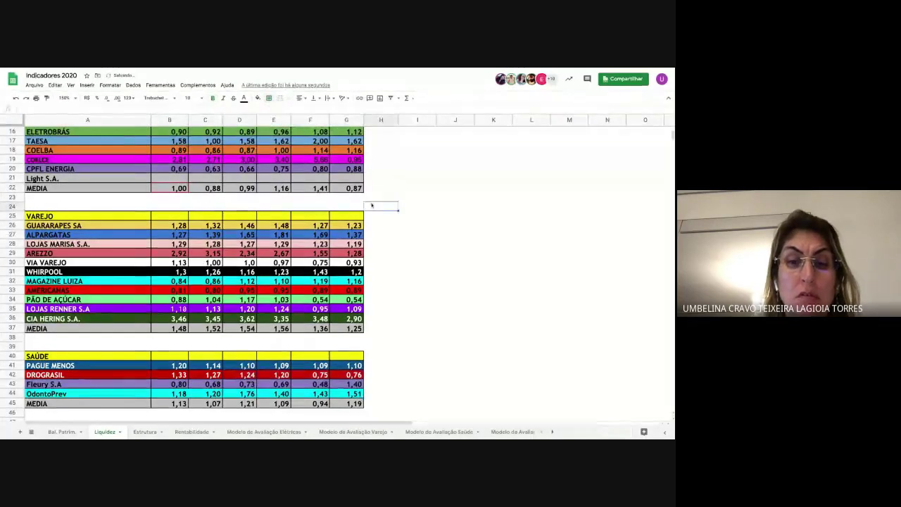
{"action": "scroll", "coordinate": [430, 217], "scroll_direction": "up", "scroll_amount": 1}
{"action": "scroll", "coordinate": [430, 217], "scroll_direction": "up", "scroll_amount": 5}
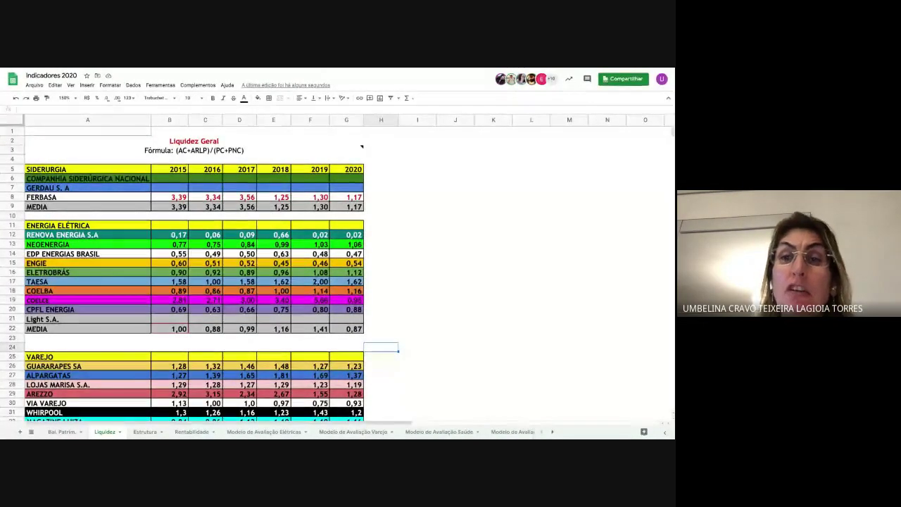
Step: Check the SAÚDE average formula in B45
{"action": "scroll", "coordinate": [404, 222], "scroll_direction": "down", "scroll_amount": 5}
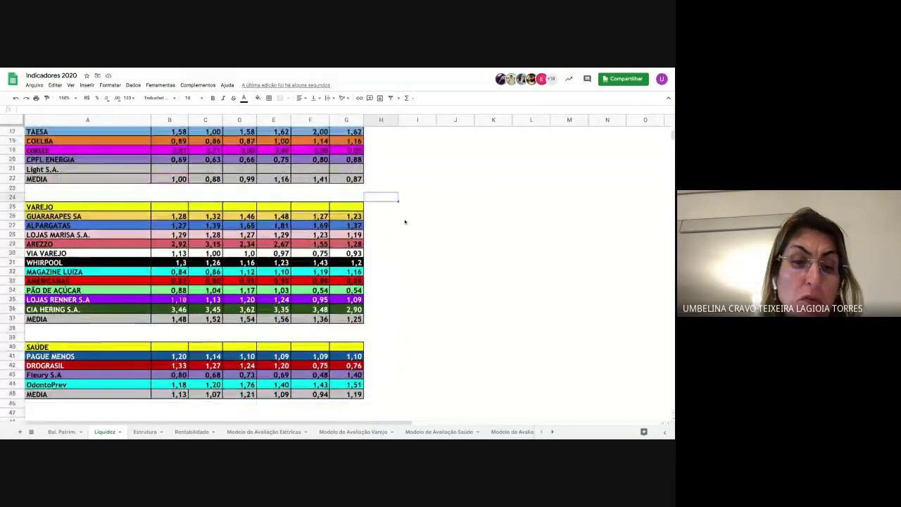
{"action": "left_click", "coordinate": [169, 394]}
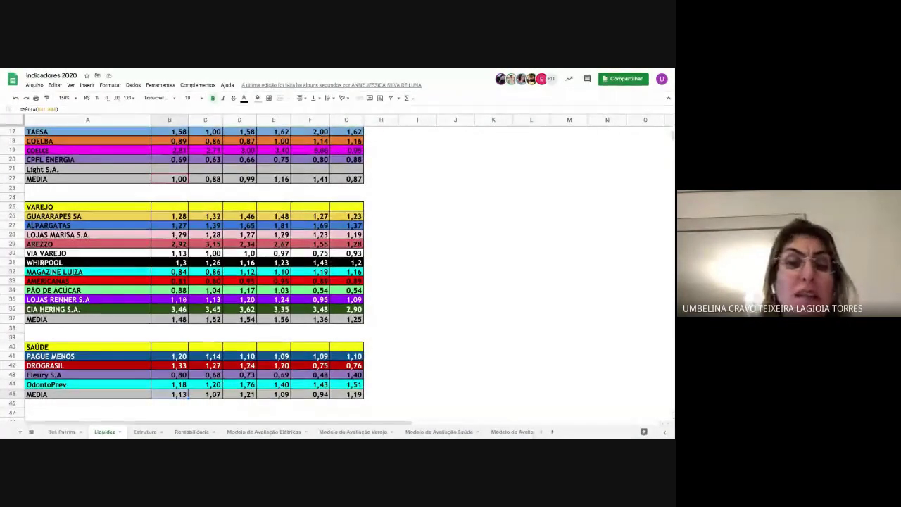
{"action": "scroll", "coordinate": [259, 253], "scroll_direction": "up", "scroll_amount": 5}
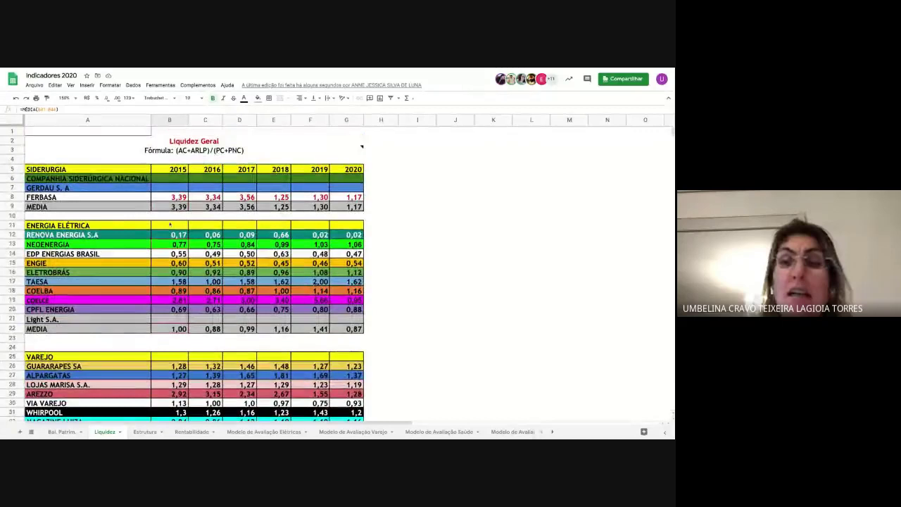
Step: Copy the year headers 2015 to 2020 from B5:G5 into the ENERGIA ELÉTRICA header row, starting at B11
{"action": "left_click", "coordinate": [179, 170]}
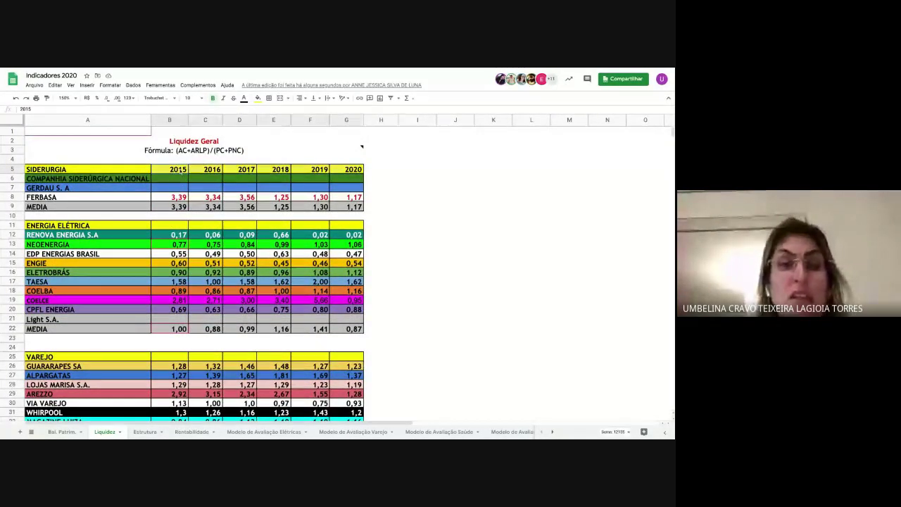
{"action": "left_click_drag", "start_coordinate": [181, 170], "coordinate": [352, 170]}
{"action": "key", "text": "ctrl+c"}
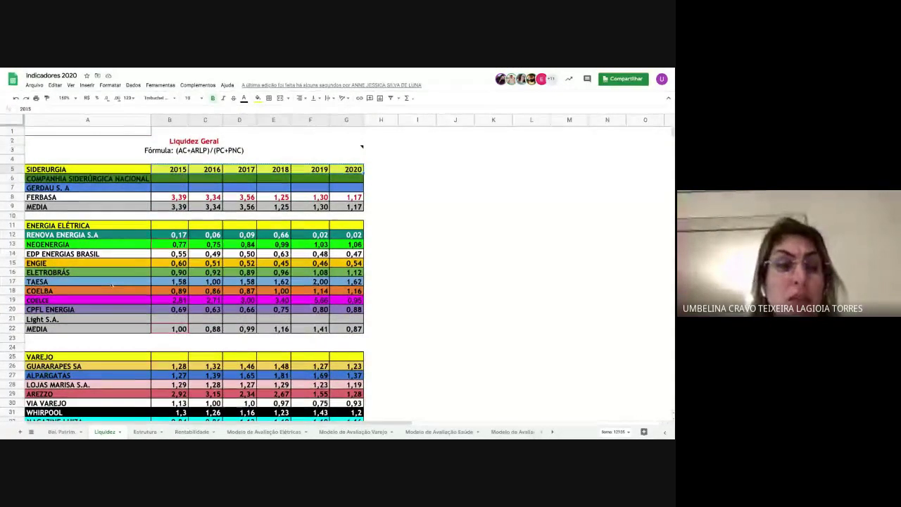
{"action": "left_click", "coordinate": [159, 226]}
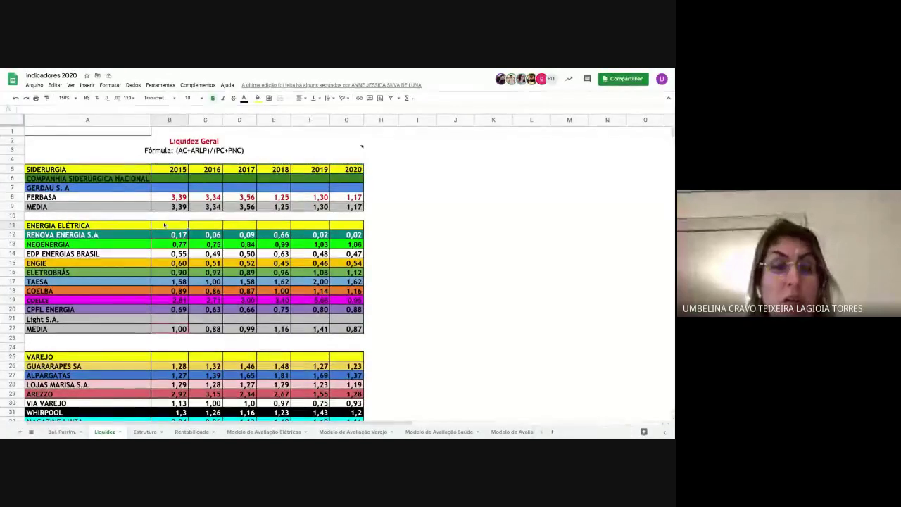
{"action": "key", "text": "ctrl+v"}
Step: Paste the copied year headers 2015 to 2020 into the VAREJO header row 25 and the SAÚDE header row 40
{"action": "scroll", "coordinate": [166, 287], "scroll_direction": "down", "scroll_amount": 2}
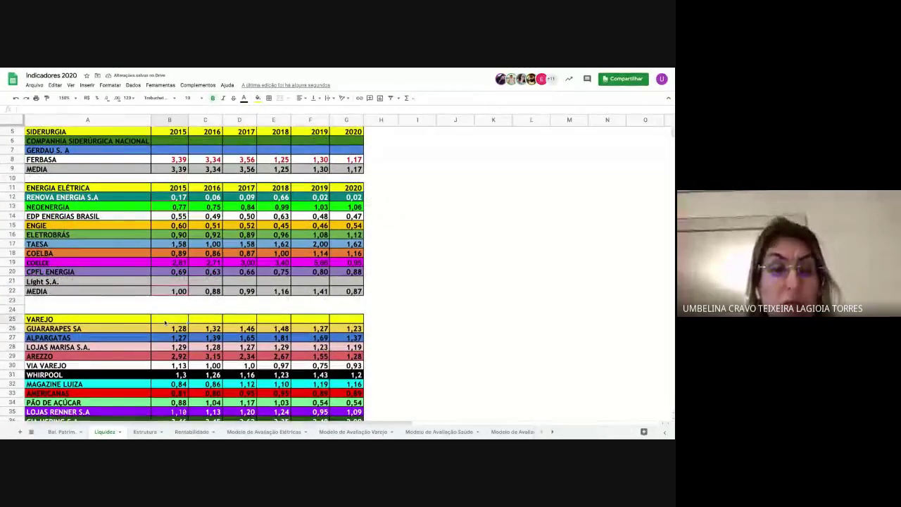
{"action": "key", "text": "ctrl+v"}
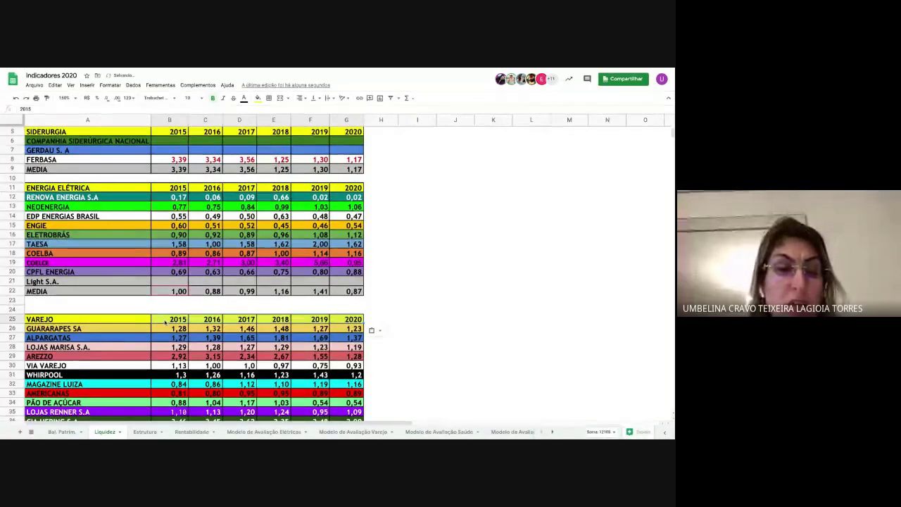
{"action": "scroll", "coordinate": [166, 323], "scroll_direction": "down", "scroll_amount": 4}
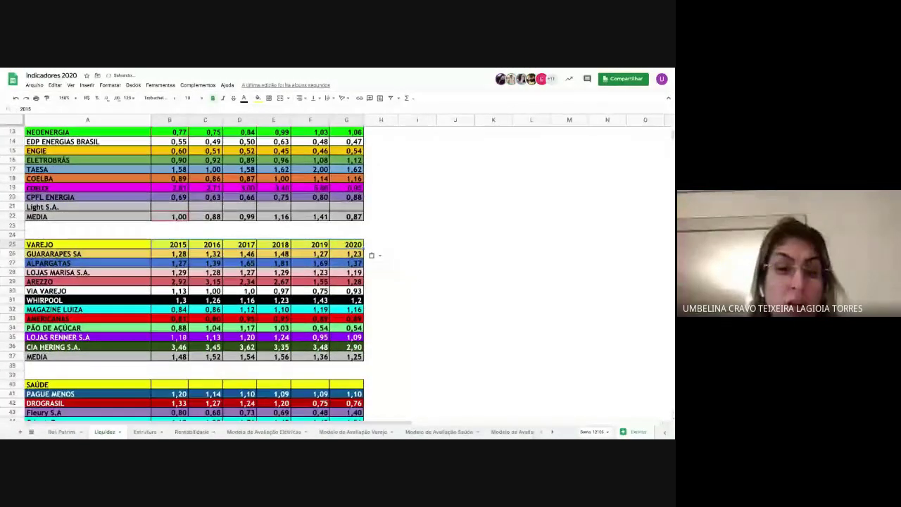
{"action": "left_click", "coordinate": [169, 375]}
{"action": "key", "text": "ctrl+v"}
{"action": "scroll", "coordinate": [208, 321], "scroll_direction": "down", "scroll_amount": 3}
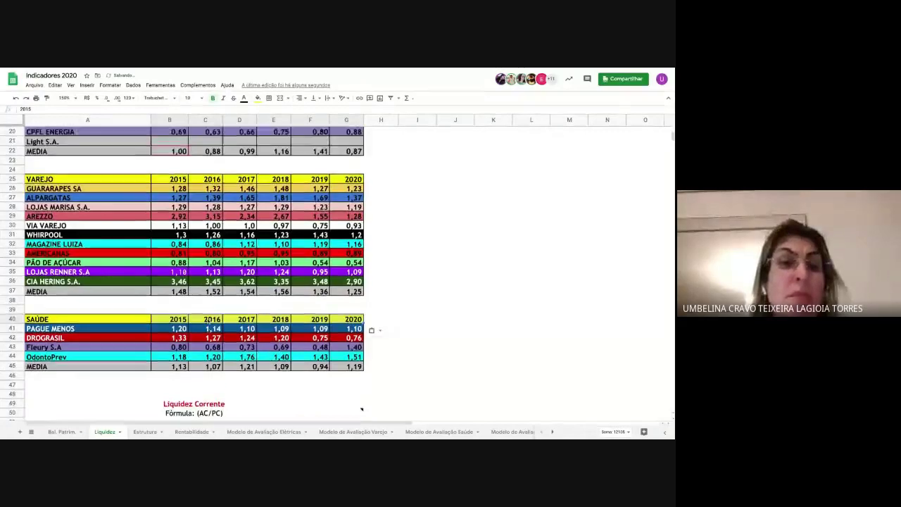
{"action": "scroll", "coordinate": [209, 321], "scroll_direction": "up", "scroll_amount": 5}
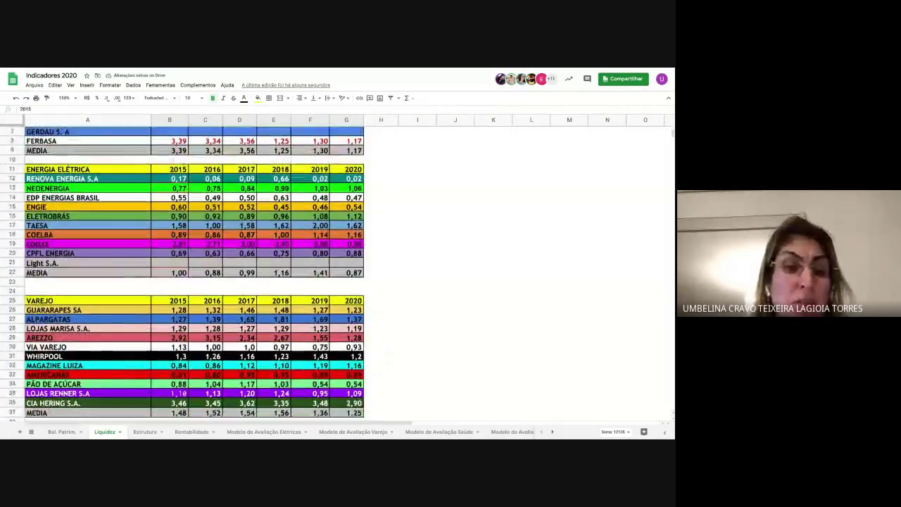
{"action": "scroll", "coordinate": [447, 142], "scroll_direction": "down", "scroll_amount": 3}
{"action": "scroll", "coordinate": [447, 141], "scroll_direction": "down", "scroll_amount": 3}
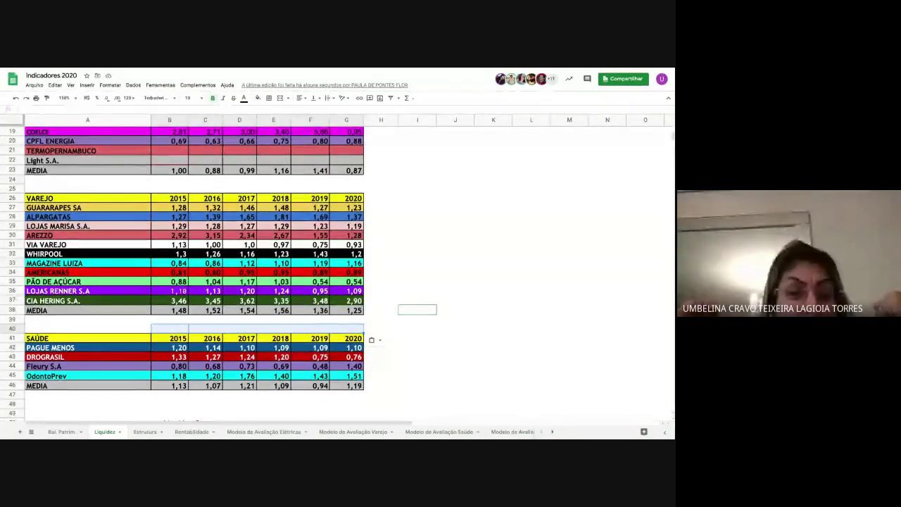
{"action": "left_click", "coordinate": [417, 385]}
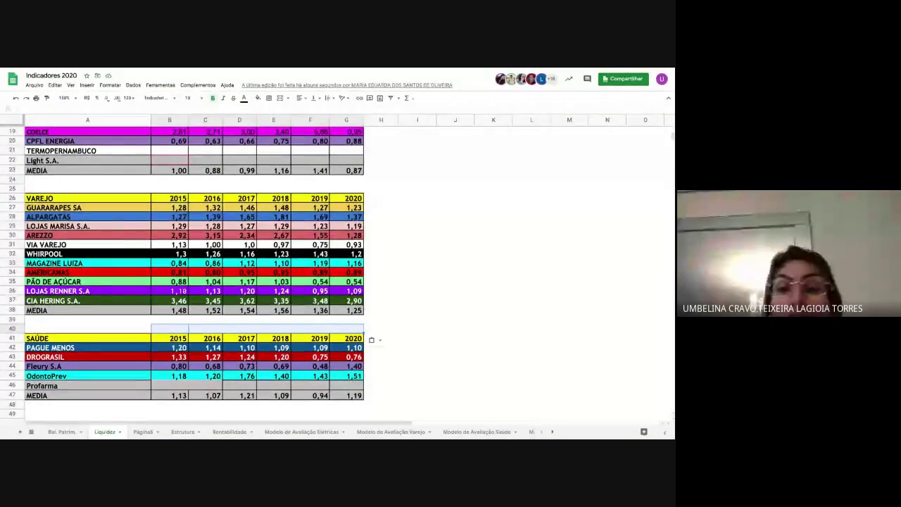
Step: Review the balance sheet and income statement for 2015 to 2020 in the Bal. Patrim. sheet, and return to the Liquidez sheet
{"action": "left_click", "coordinate": [62, 432]}
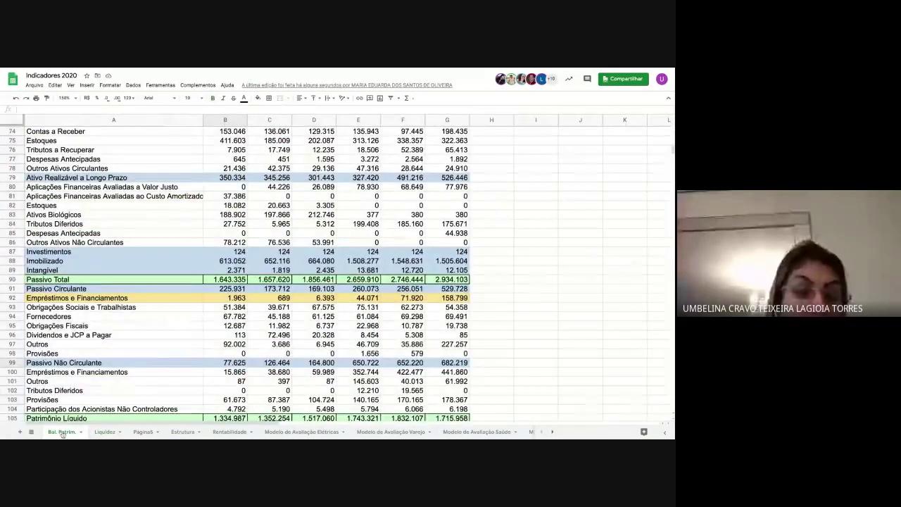
{"action": "scroll", "coordinate": [232, 307], "scroll_direction": "up", "scroll_amount": 3}
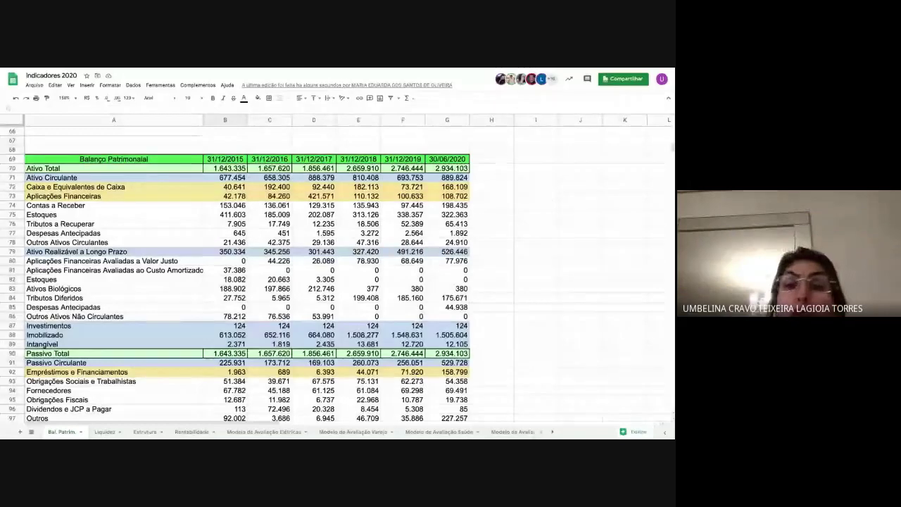
{"action": "scroll", "coordinate": [309, 202], "scroll_direction": "down", "scroll_amount": 2}
{"action": "scroll", "coordinate": [308, 201], "scroll_direction": "down", "scroll_amount": 15}
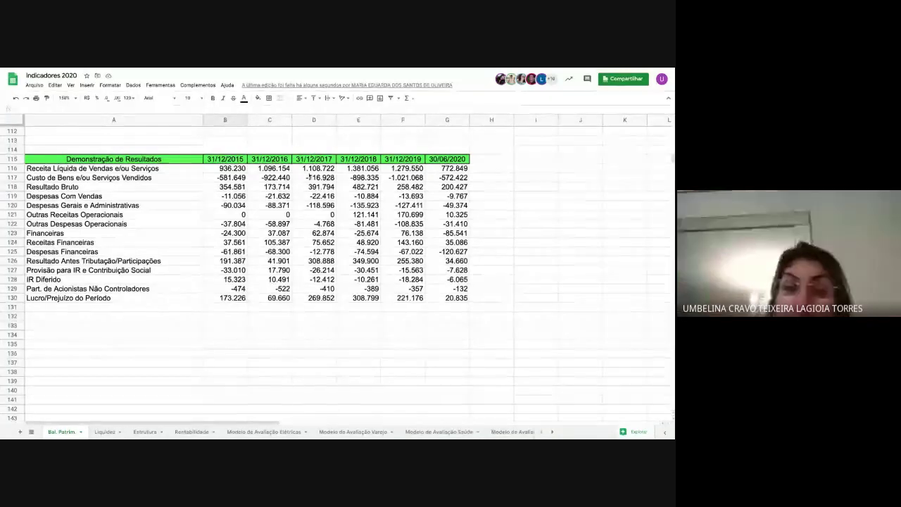
{"action": "scroll", "coordinate": [309, 176], "scroll_direction": "up", "scroll_amount": 1}
{"action": "scroll", "coordinate": [309, 175], "scroll_direction": "up", "scroll_amount": 2}
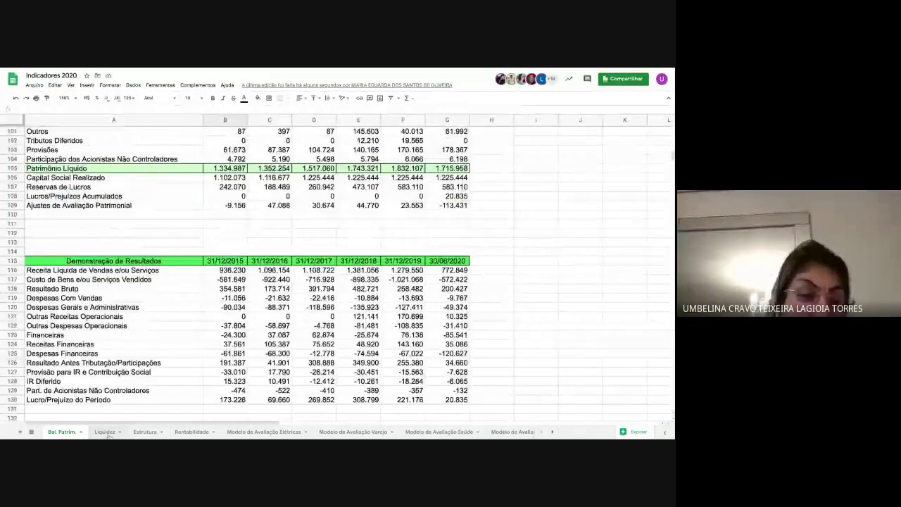
{"action": "left_click", "coordinate": [106, 433]}
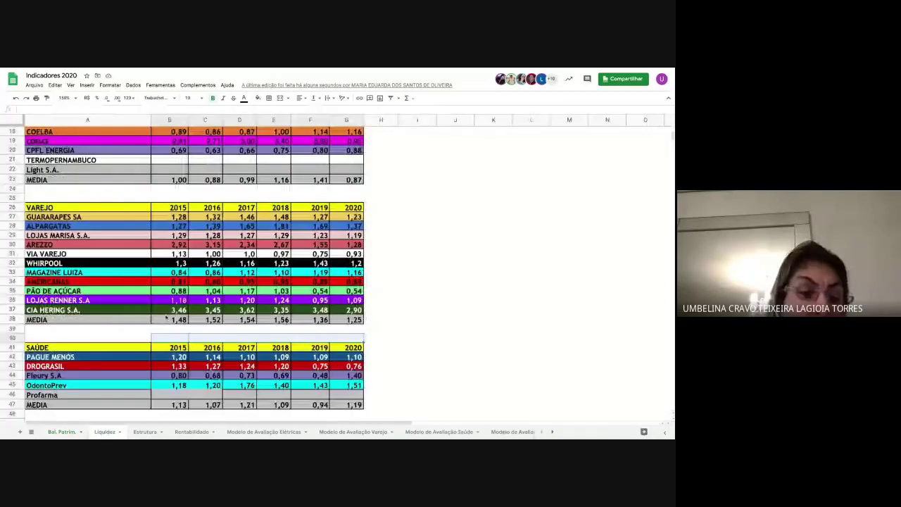
Step: Insert four rows between FERBASA and ENERGIA ELÉTRICA in the Liquidez Corrente table, starting at row 57
{"action": "scroll", "coordinate": [166, 319], "scroll_direction": "up", "scroll_amount": 5}
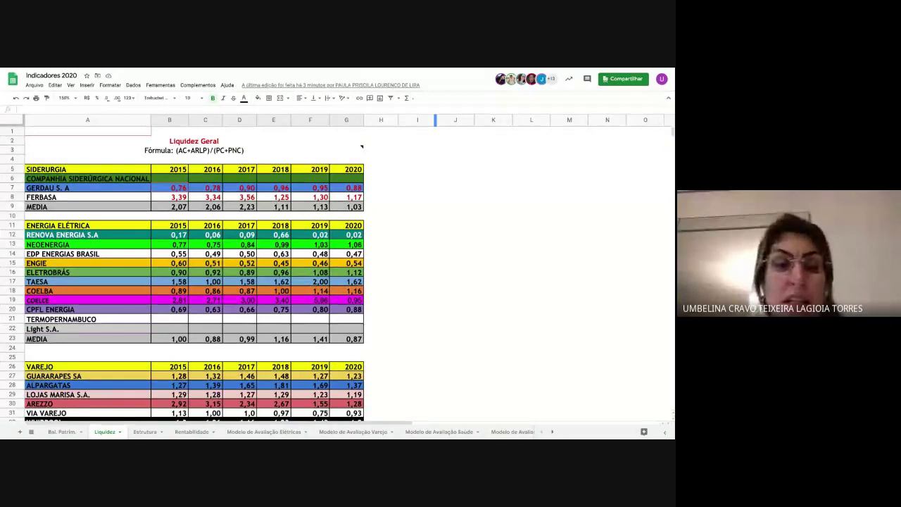
{"action": "scroll", "coordinate": [339, 285], "scroll_direction": "down", "scroll_amount": 3}
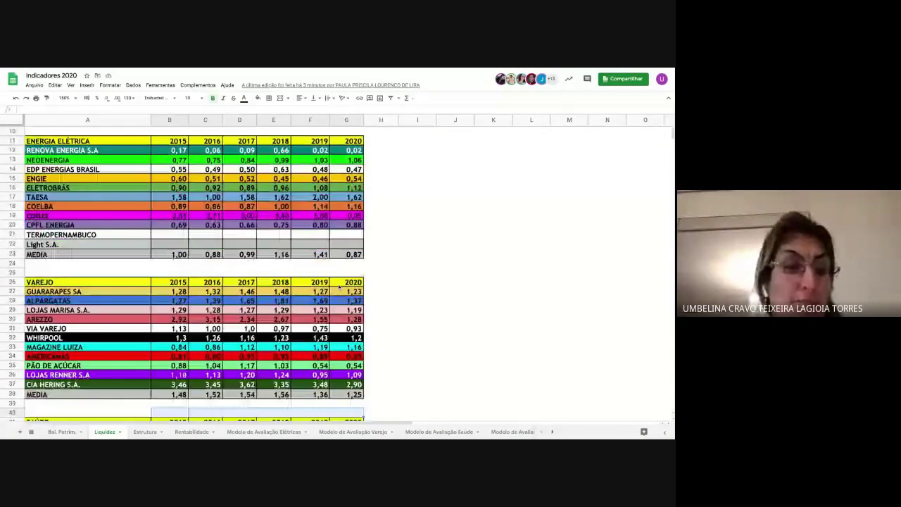
{"action": "scroll", "coordinate": [339, 285], "scroll_direction": "down", "scroll_amount": 7}
{"action": "scroll", "coordinate": [183, 274], "scroll_direction": "down", "scroll_amount": 2}
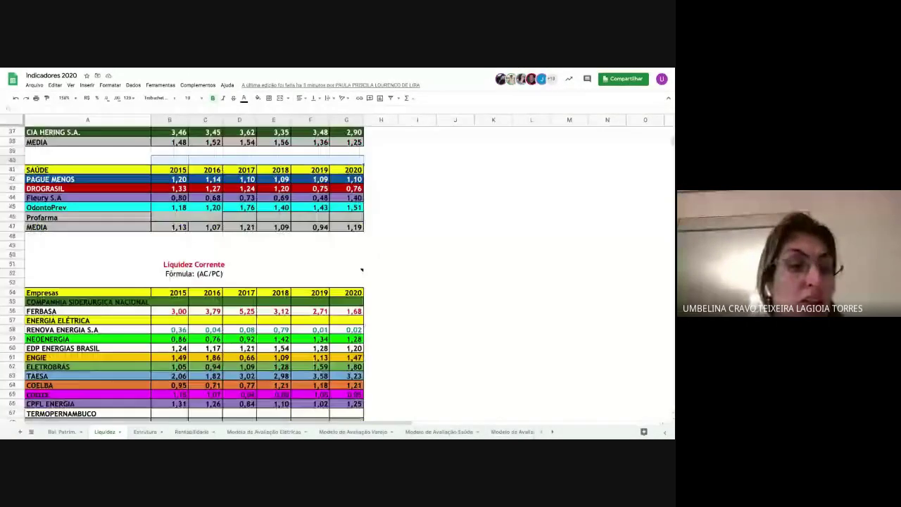
{"action": "left_click", "coordinate": [11, 320]}
{"action": "right_click", "coordinate": [11, 321]}
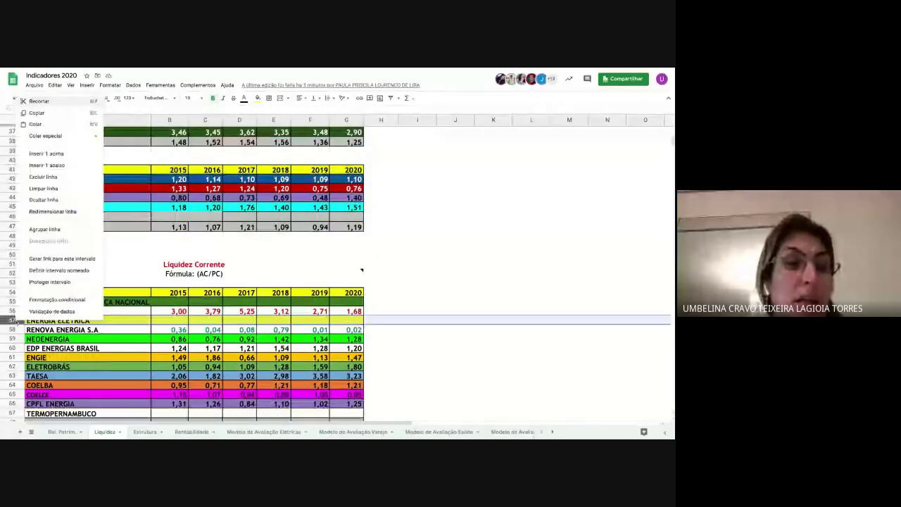
{"action": "left_click", "coordinate": [63, 154]}
{"action": "right_click", "coordinate": [12, 320]}
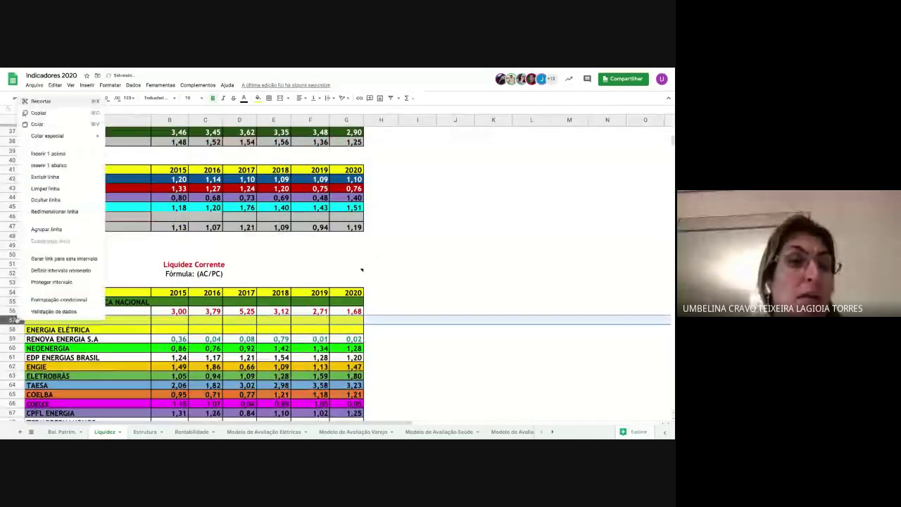
{"action": "left_click", "coordinate": [48, 154]}
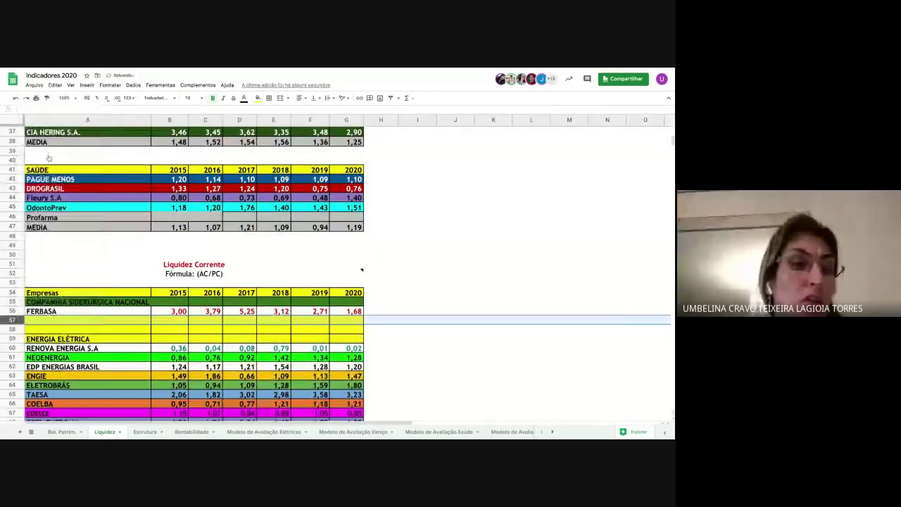
{"action": "right_click", "coordinate": [16, 328]}
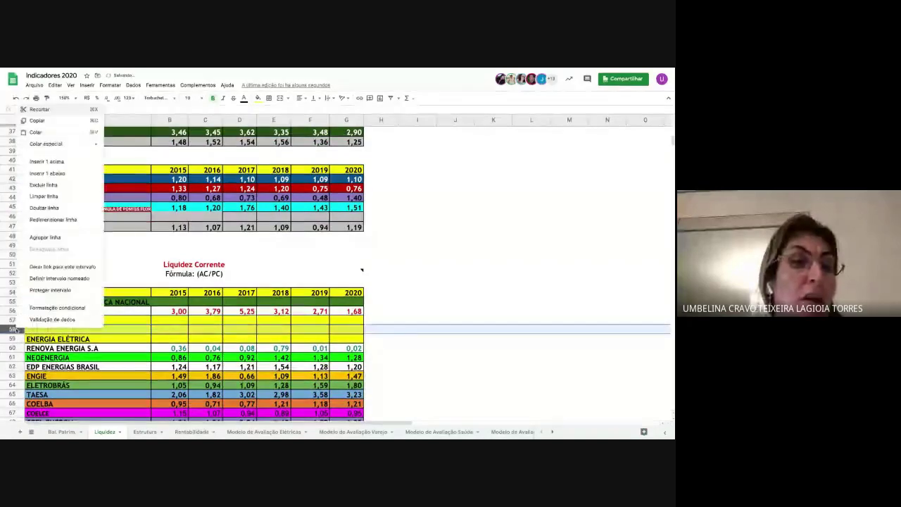
{"action": "left_click", "coordinate": [46, 162]}
{"action": "right_click", "coordinate": [9, 329]}
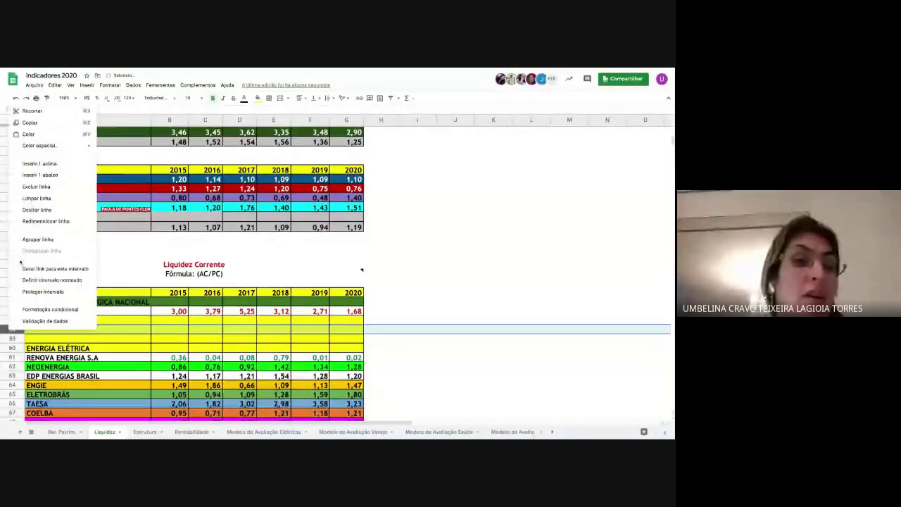
{"action": "left_click", "coordinate": [39, 165]}
Step: Copy the plain formatting of blank rows 39:40 onto the inserted rows 57 to 60
{"action": "left_click_drag", "start_coordinate": [12, 151], "coordinate": [12, 160]}
{"action": "left_click", "coordinate": [46, 98]}
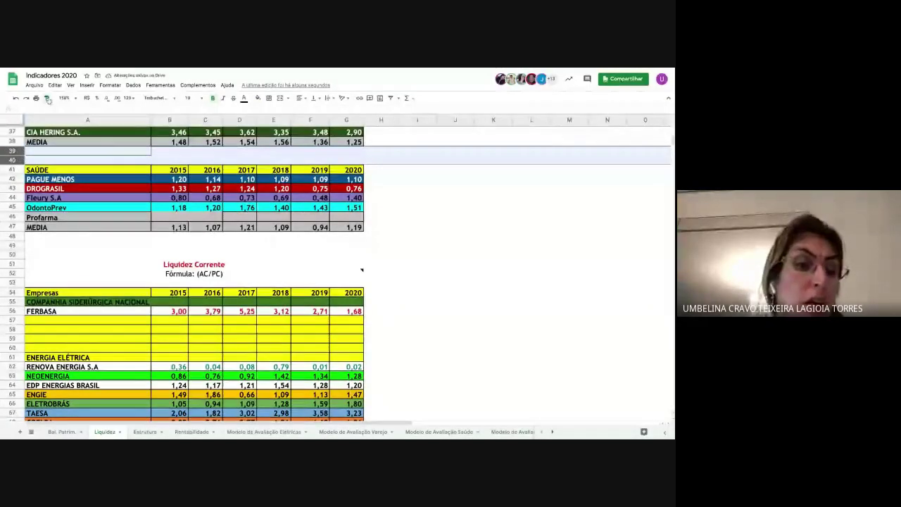
{"action": "left_click_drag", "start_coordinate": [19, 322], "coordinate": [21, 347]}
{"action": "left_click", "coordinate": [76, 340]}
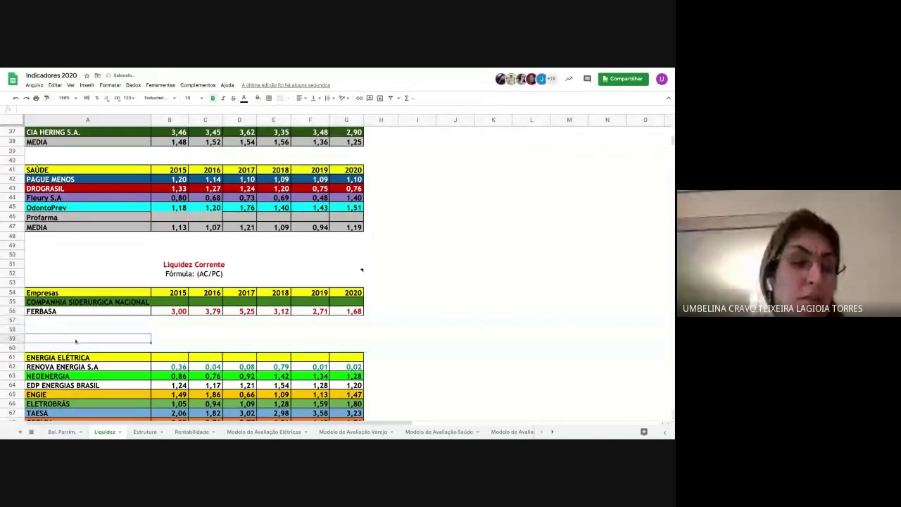
{"action": "scroll", "coordinate": [76, 341], "scroll_direction": "down", "scroll_amount": 1}
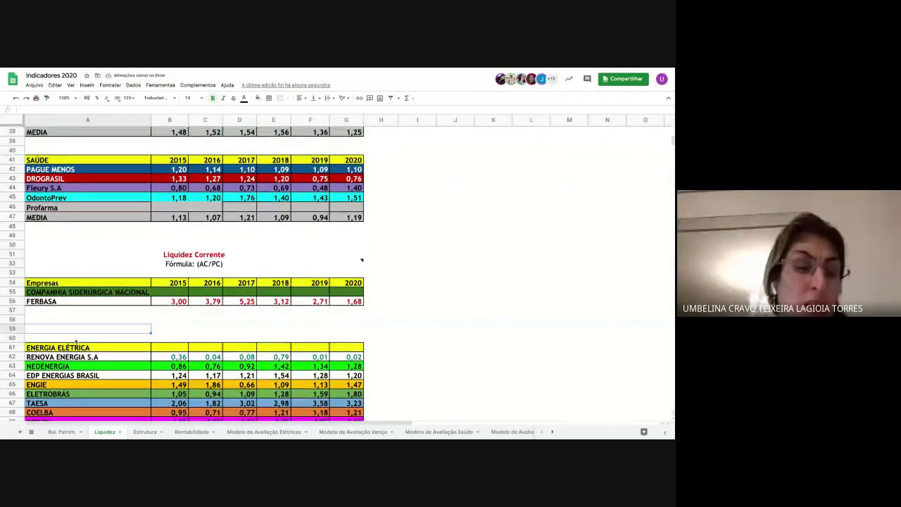
Step: Replace the Empresas header in A54 of the Liquidez Corrente table with SIDERURGIA
{"action": "left_click", "coordinate": [76, 282]}
{"action": "type", "text": "S"}
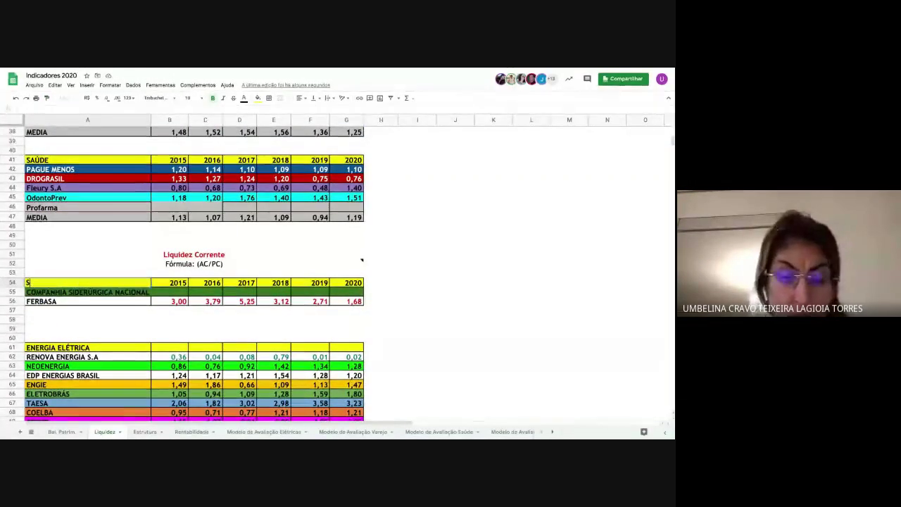
{"action": "type", "text": "IDERURGIA"}
{"action": "key", "text": "Return"}
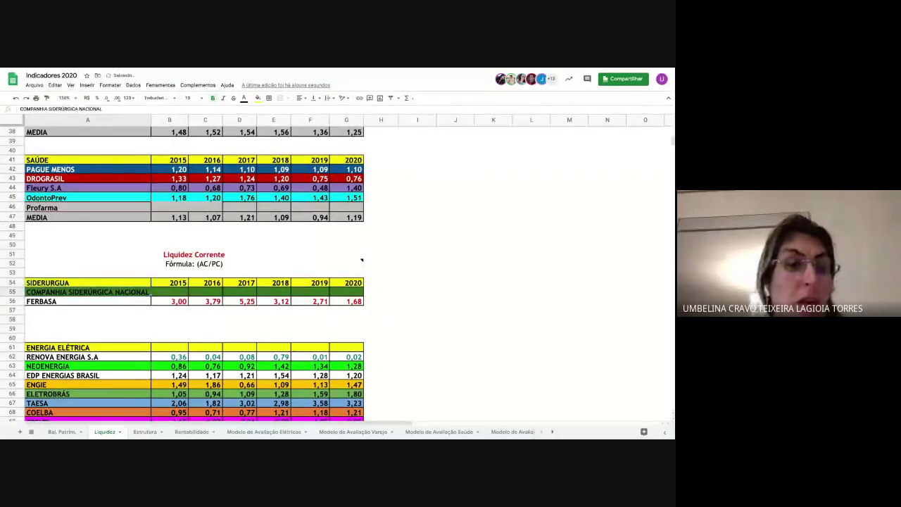
{"action": "left_click", "coordinate": [78, 282]}
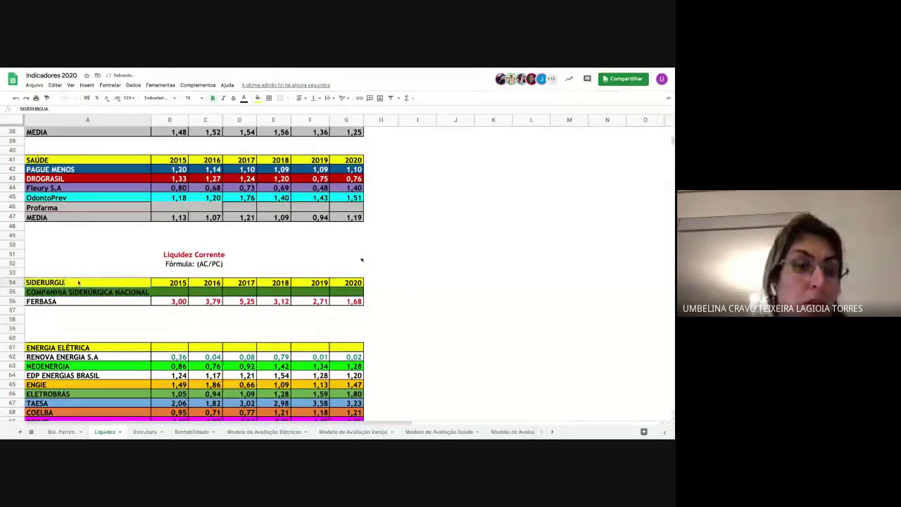
{"action": "key", "text": "BackSpace"}
{"action": "type", "text": "IA"}
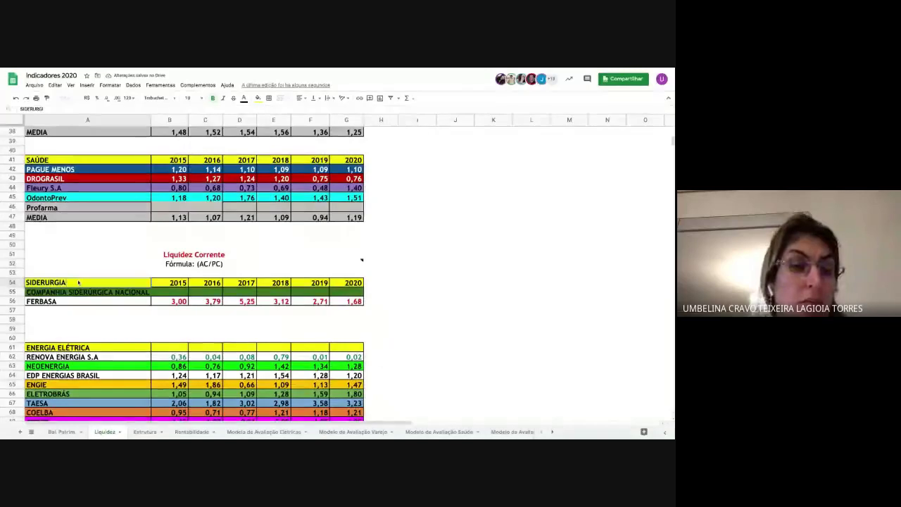
{"action": "key", "text": "Return"}
{"action": "scroll", "coordinate": [67, 336], "scroll_direction": "down", "scroll_amount": 4}
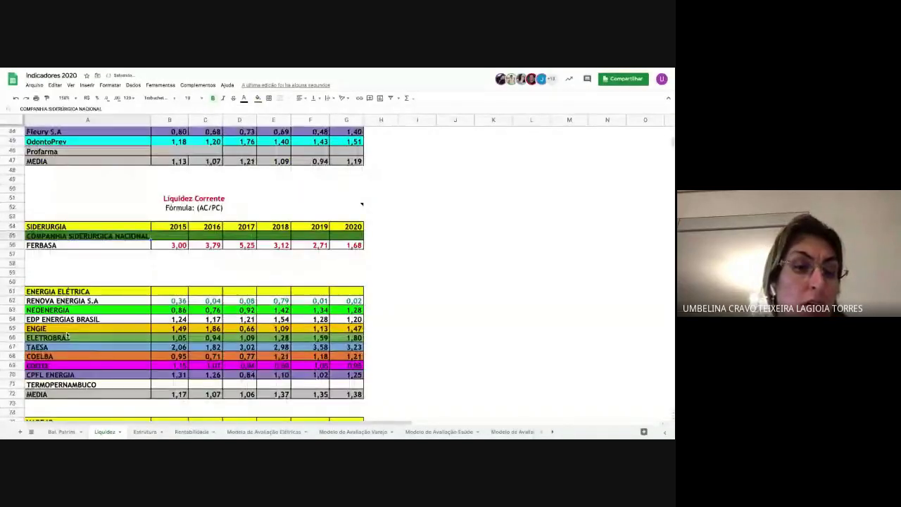
{"action": "scroll", "coordinate": [67, 336], "scroll_direction": "up", "scroll_amount": 2}
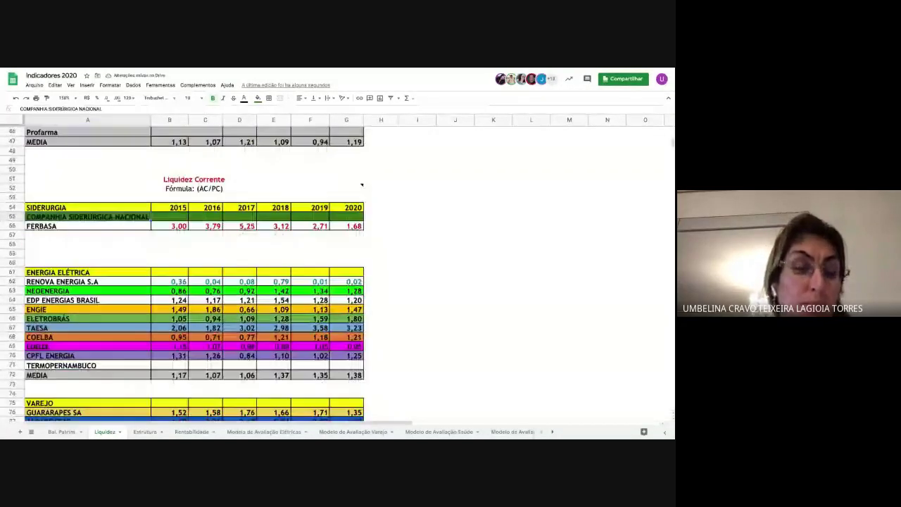
Step: Copy the 2015 to 2020 year headers from B54:G54 into the ENERGIA ELÉTRICA and VAREJO header rows, 62 and 76
{"action": "scroll", "coordinate": [183, 274], "scroll_direction": "down", "scroll_amount": 1}
{"action": "scroll", "coordinate": [183, 275], "scroll_direction": "down", "scroll_amount": 1}
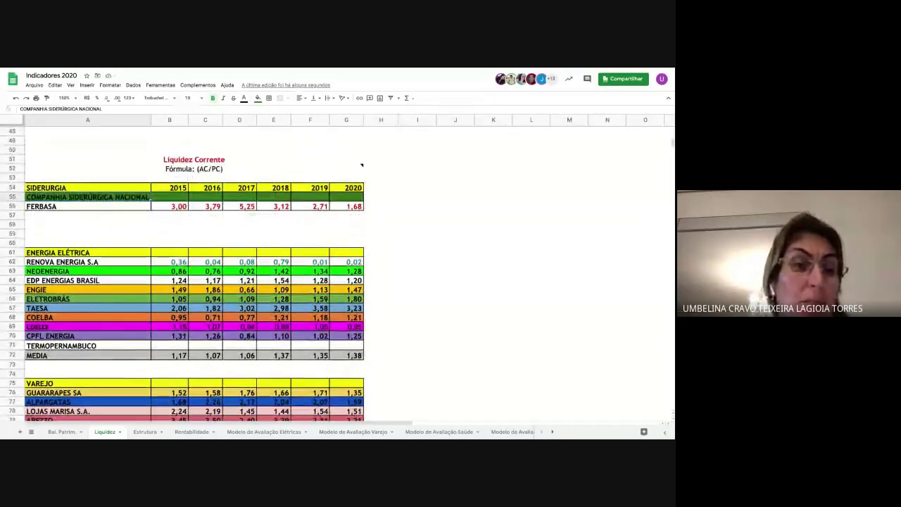
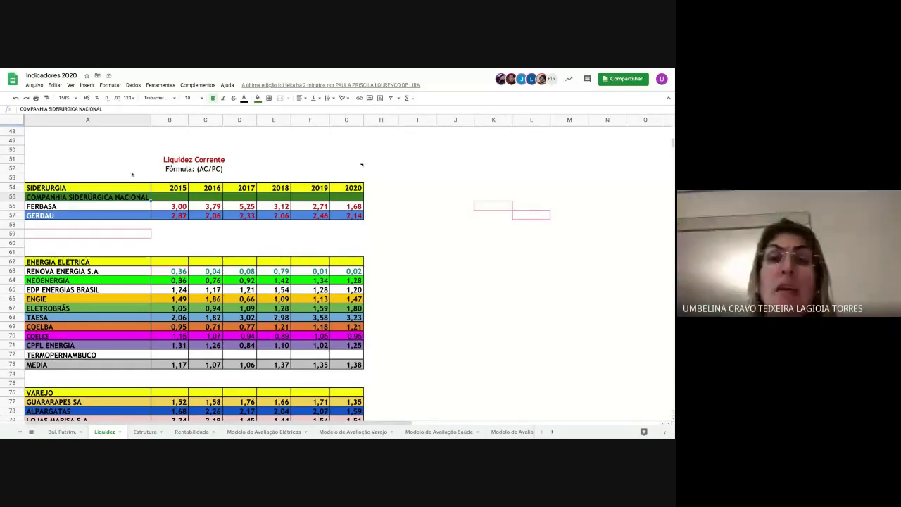
{"action": "left_click", "coordinate": [182, 188]}
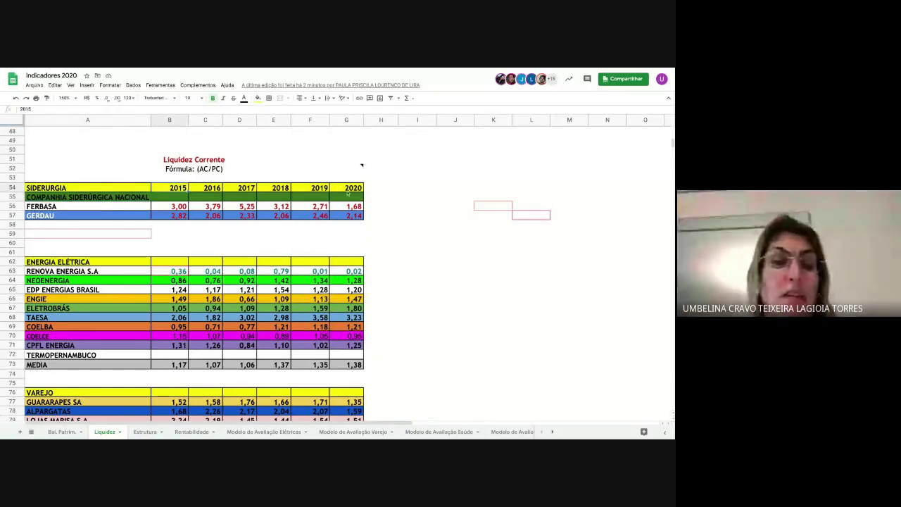
{"action": "left_click", "coordinate": [347, 189], "text": "shift"}
{"action": "key", "text": "ctrl+c"}
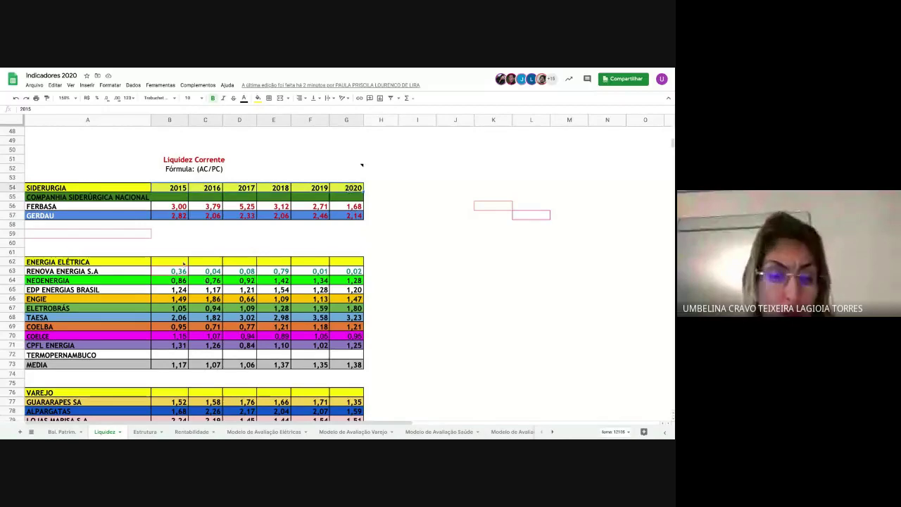
{"action": "left_click", "coordinate": [183, 262]}
{"action": "key", "text": "ctrl+v"}
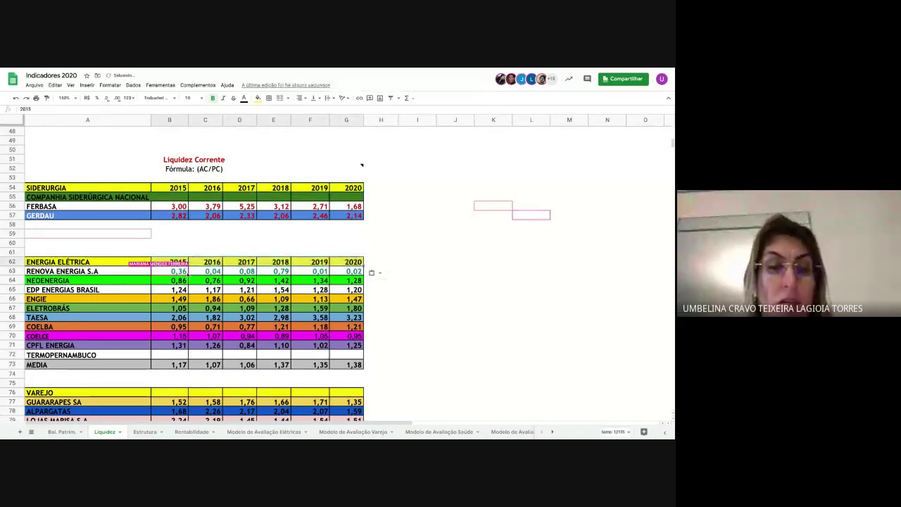
{"action": "scroll", "coordinate": [188, 275], "scroll_direction": "down", "scroll_amount": 1}
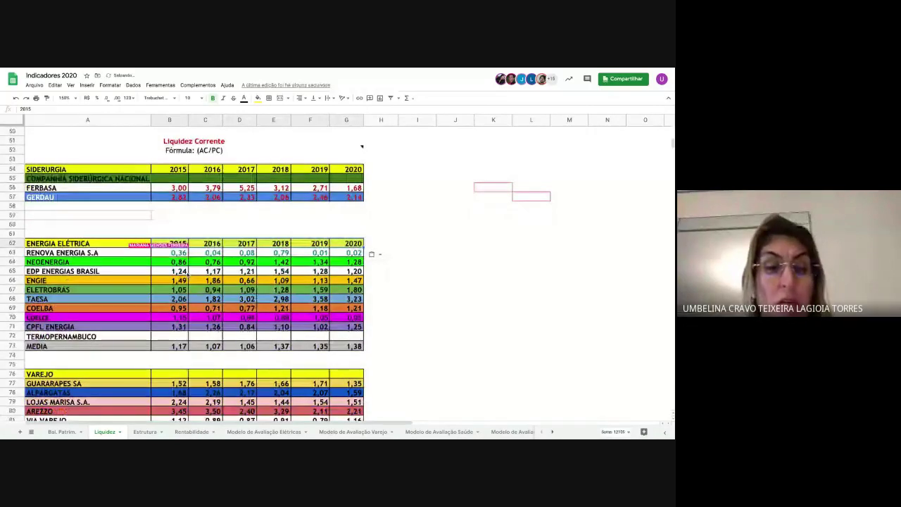
{"action": "scroll", "coordinate": [188, 276], "scroll_direction": "down", "scroll_amount": 3}
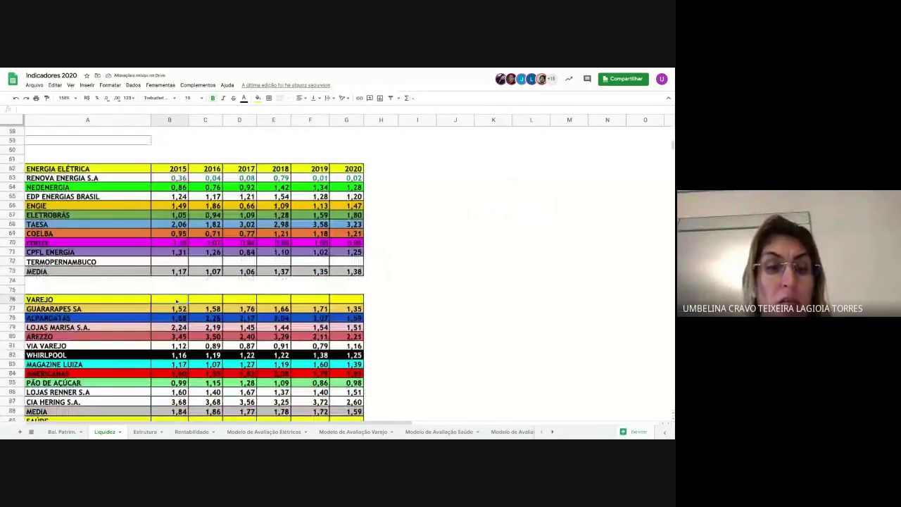
{"action": "key", "text": "ctrl+v"}
Step: Insert two rows above the SAÚDE header in the Liquidez Corrente table, starting at row 89
{"action": "scroll", "coordinate": [177, 300], "scroll_direction": "down", "scroll_amount": 3}
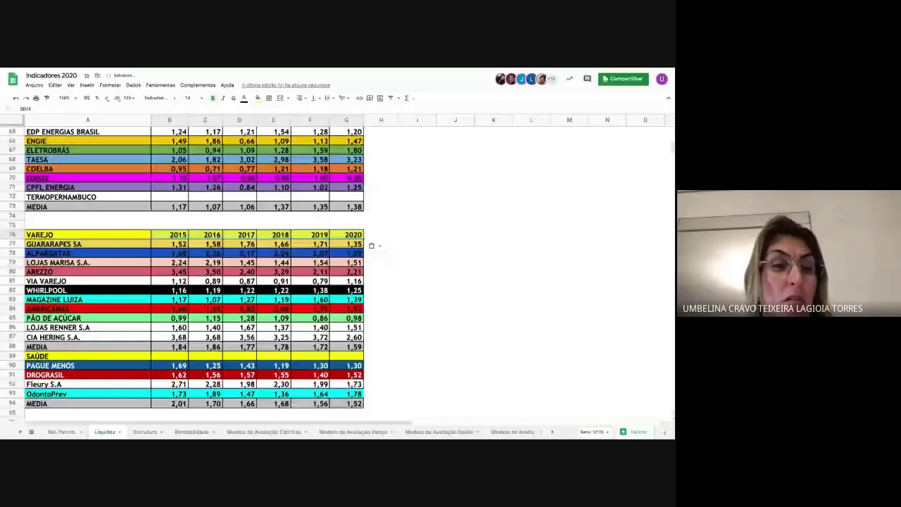
{"action": "scroll", "coordinate": [5, 271], "scroll_direction": "down", "scroll_amount": 3}
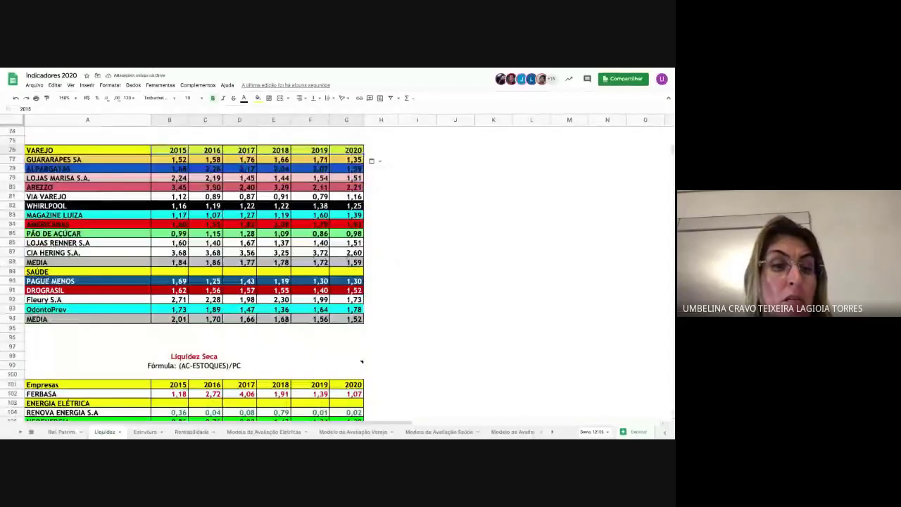
{"action": "left_click", "coordinate": [10, 271]}
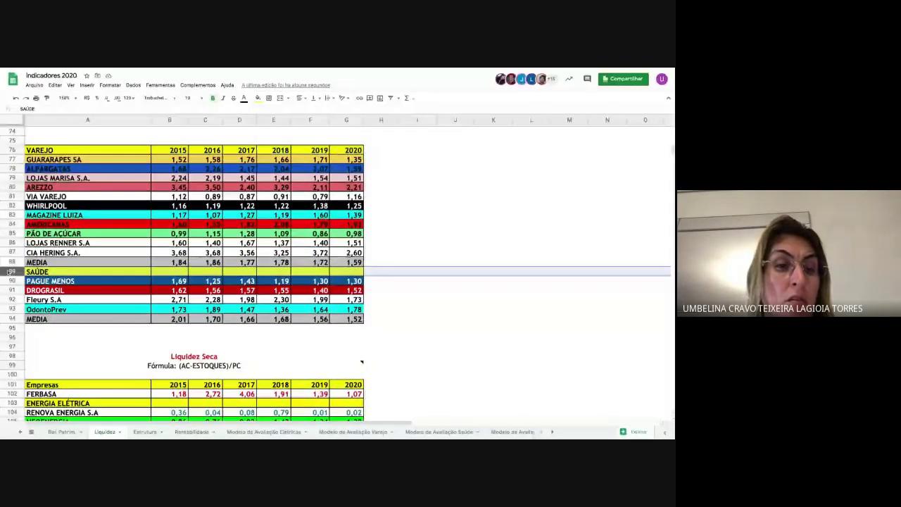
{"action": "right_click", "coordinate": [11, 271]}
{"action": "left_click", "coordinate": [42, 272]}
{"action": "right_click", "coordinate": [23, 274]}
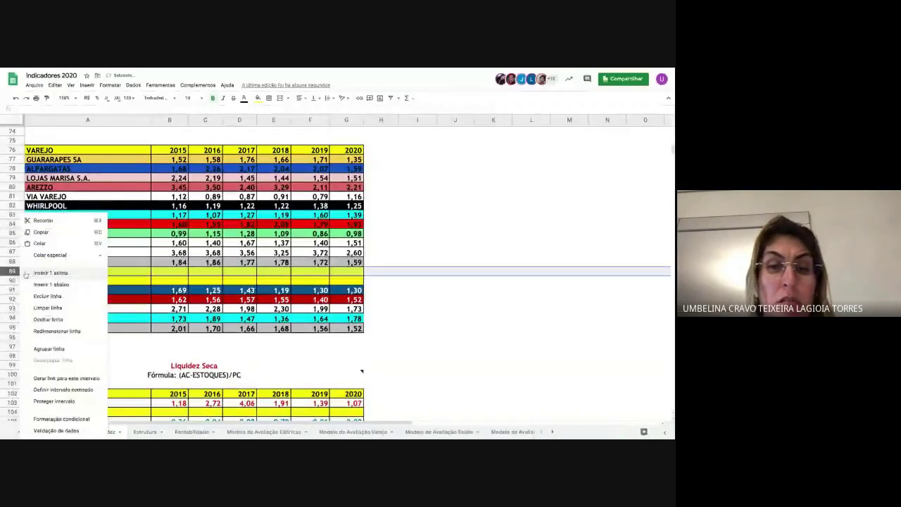
{"action": "left_click", "coordinate": [23, 273]}
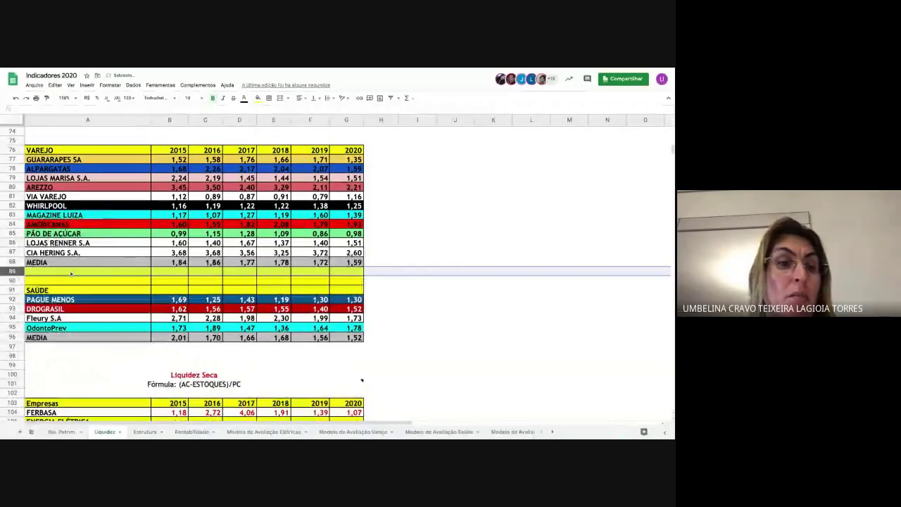
Step: Copy the plain formatting of blank rows 74:75 onto the inserted rows 89:90
{"action": "left_click_drag", "start_coordinate": [71, 274], "coordinate": [352, 280]}
{"action": "scroll", "coordinate": [270, 257], "scroll_direction": "up", "scroll_amount": 1}
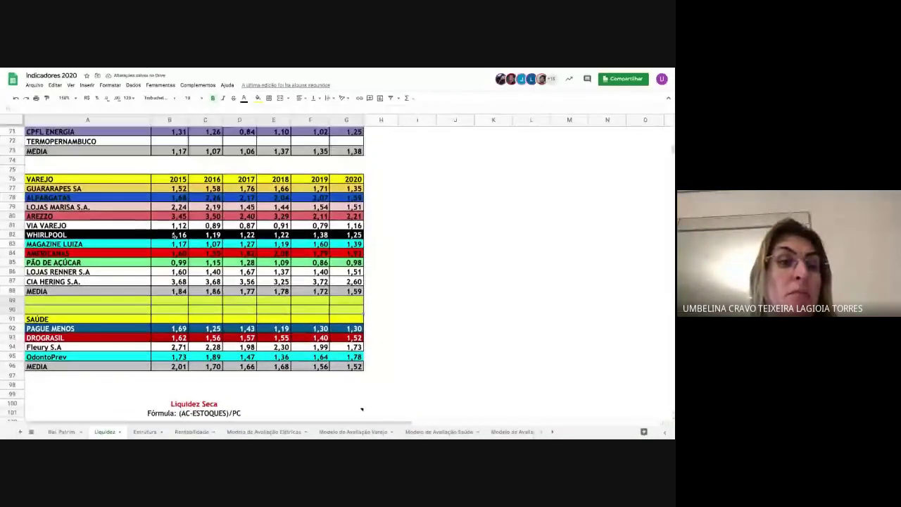
{"action": "left_click_drag", "start_coordinate": [12, 160], "coordinate": [12, 169]}
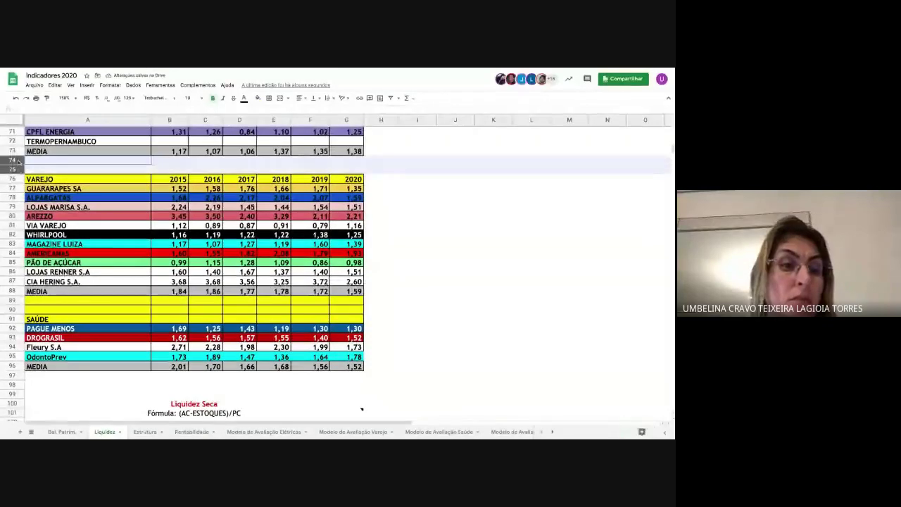
{"action": "left_click", "coordinate": [46, 98]}
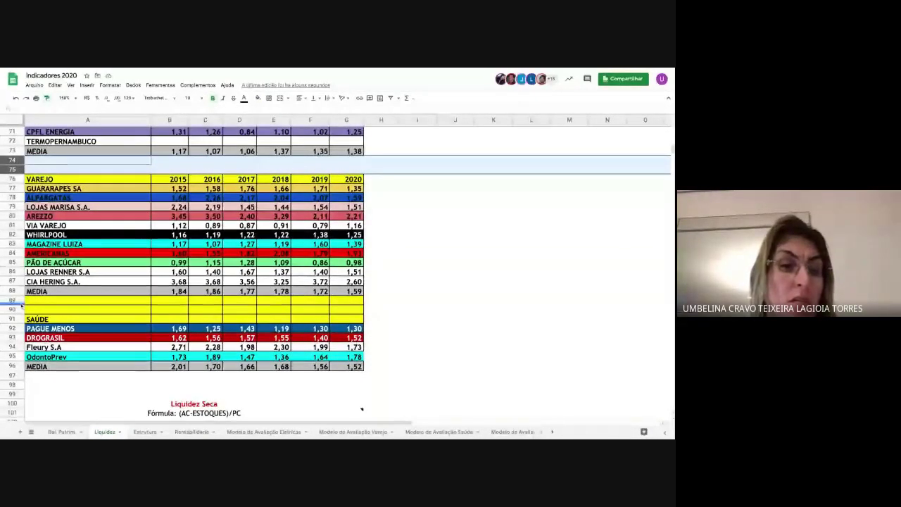
{"action": "left_click_drag", "start_coordinate": [21, 304], "coordinate": [19, 304]}
{"action": "left_click_drag", "start_coordinate": [19, 302], "coordinate": [19, 304]}
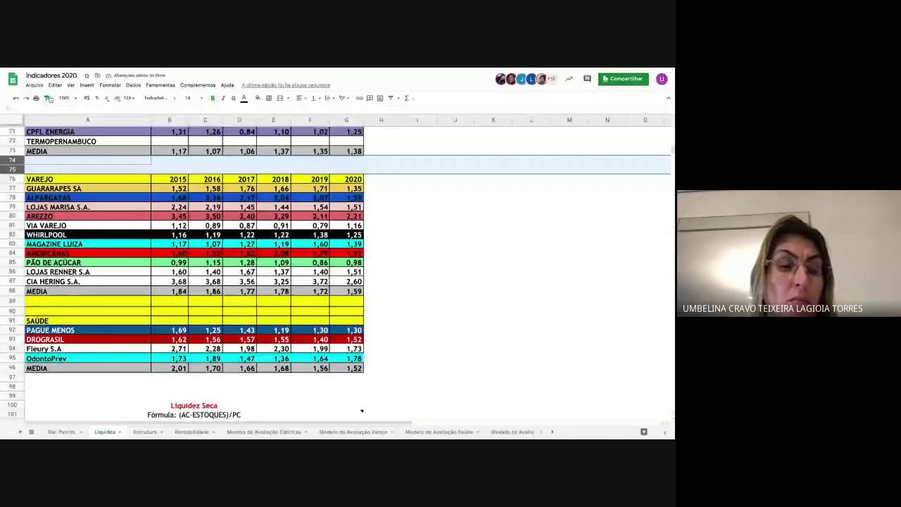
{"action": "left_click", "coordinate": [47, 98]}
{"action": "left_click", "coordinate": [187, 302]}
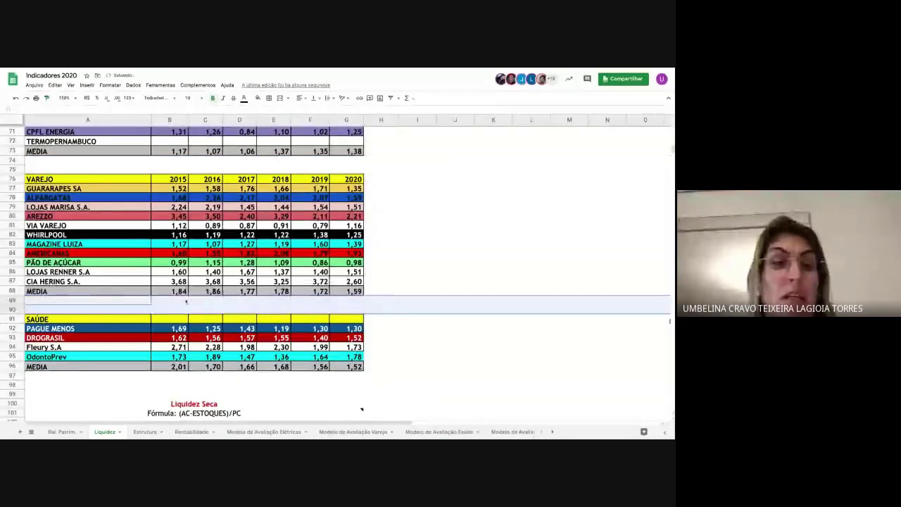
Step: Copy the 2015 to 2020 year headers from the VAREJO row into the SAÚDE header row, B91:G91
{"action": "left_click", "coordinate": [401, 280]}
{"action": "left_click_drag", "start_coordinate": [168, 180], "coordinate": [350, 181]}
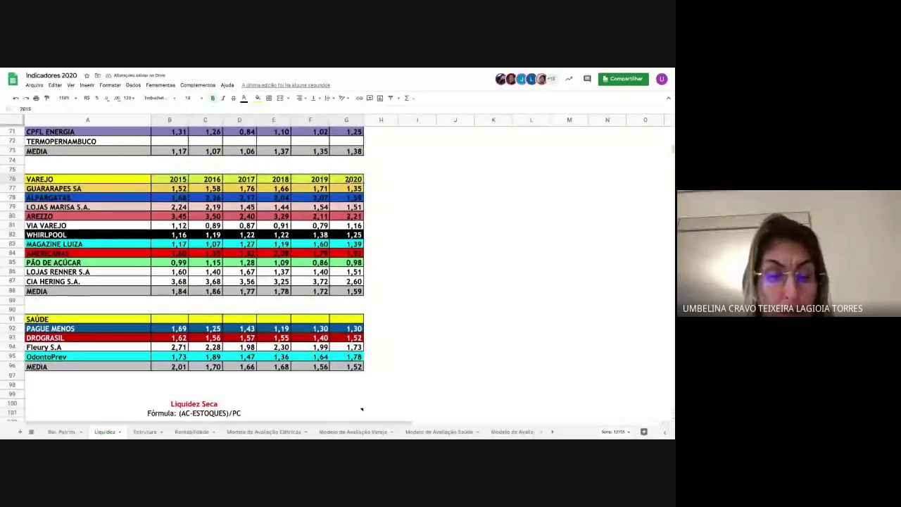
{"action": "key", "text": "ctrl+c"}
{"action": "left_click", "coordinate": [177, 320]}
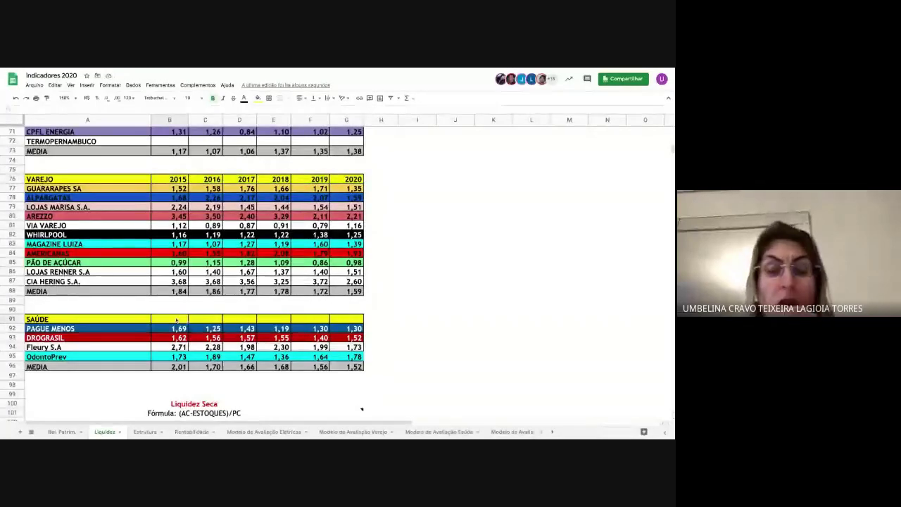
{"action": "key", "text": "ctrl+v"}
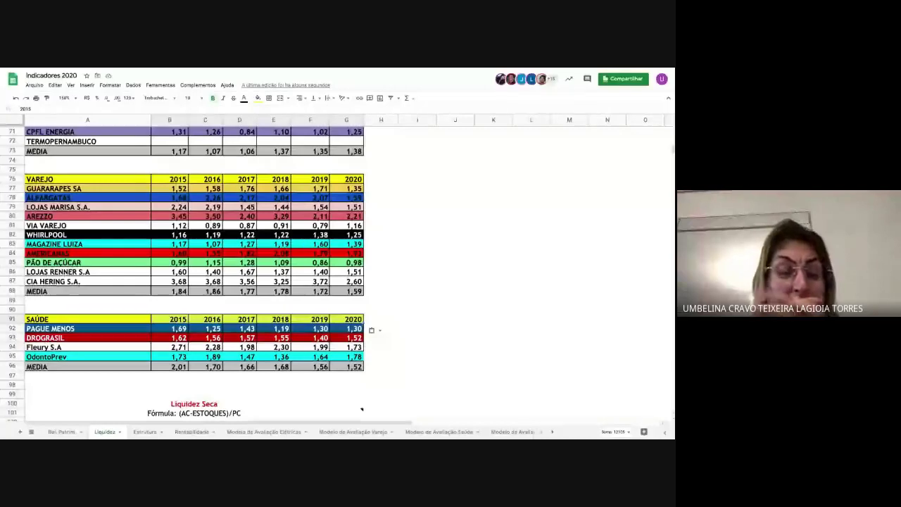
Step: Extend the SAÚDE average in B96 to =MÉDIA(B92:B95) and fill the formula across to G96
{"action": "left_click_drag", "start_coordinate": [173, 281], "coordinate": [348, 281]}
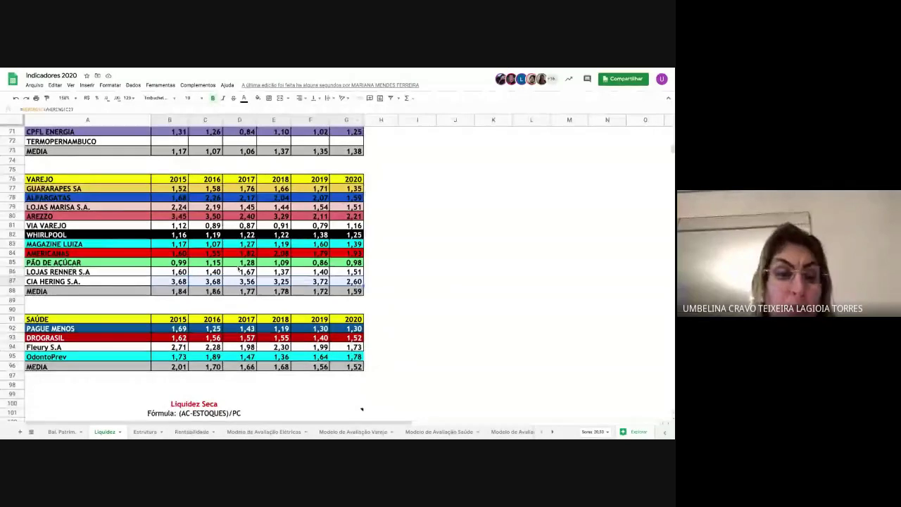
{"action": "left_click", "coordinate": [169, 367]}
{"action": "double_click", "coordinate": [170, 367]}
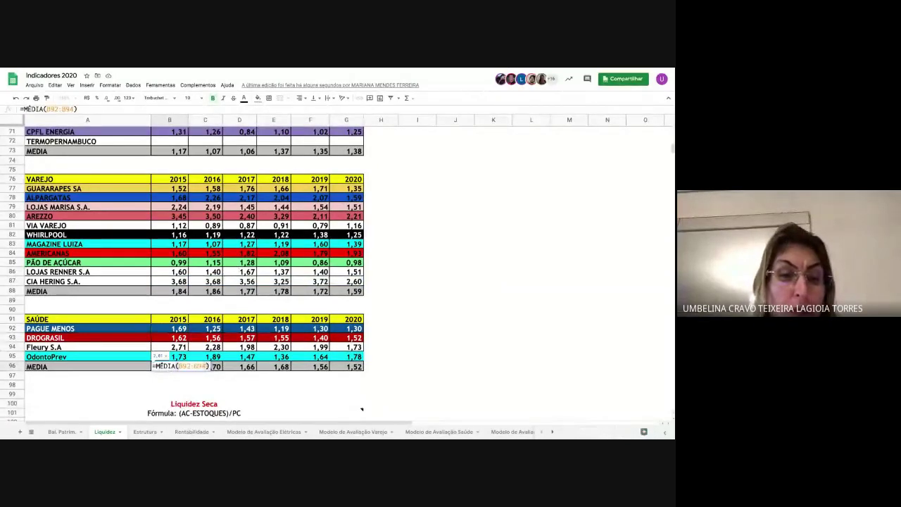
{"action": "key", "text": "Return"}
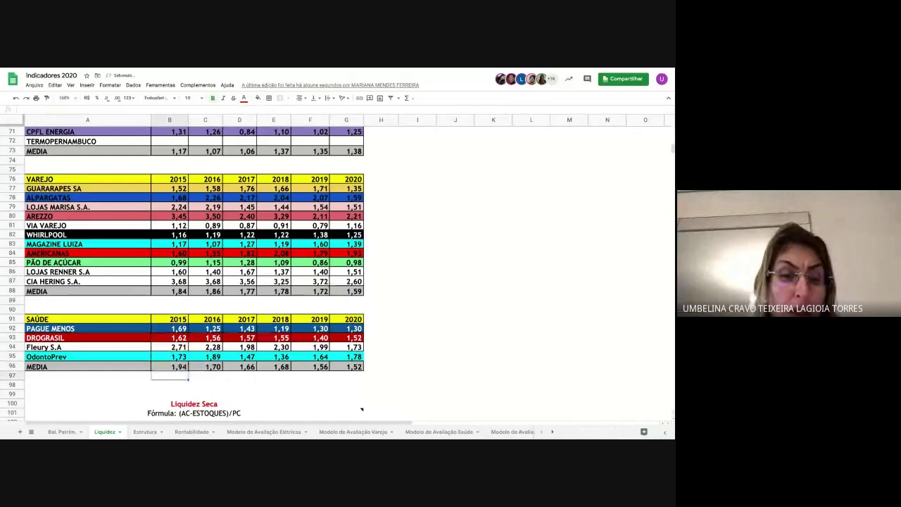
{"action": "double_click", "coordinate": [181, 367]}
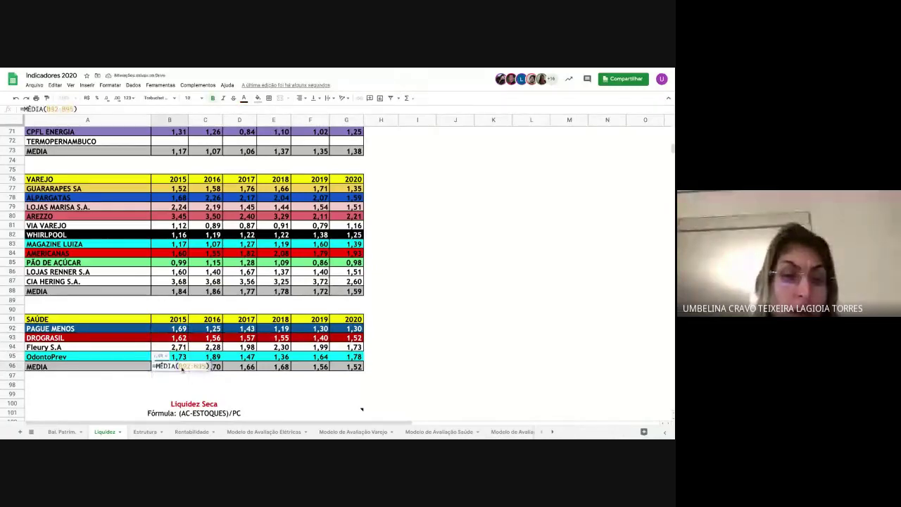
{"action": "key", "text": "Escape"}
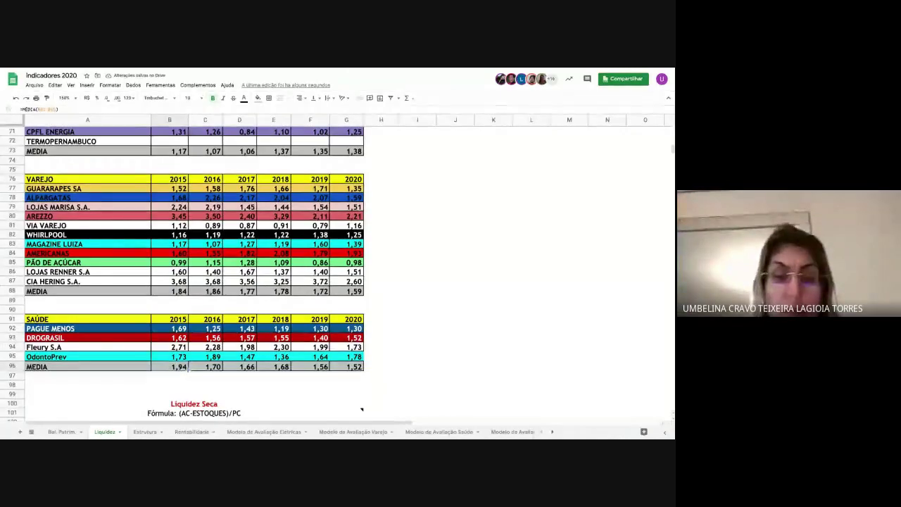
{"action": "left_click_drag", "start_coordinate": [188, 370], "coordinate": [352, 367]}
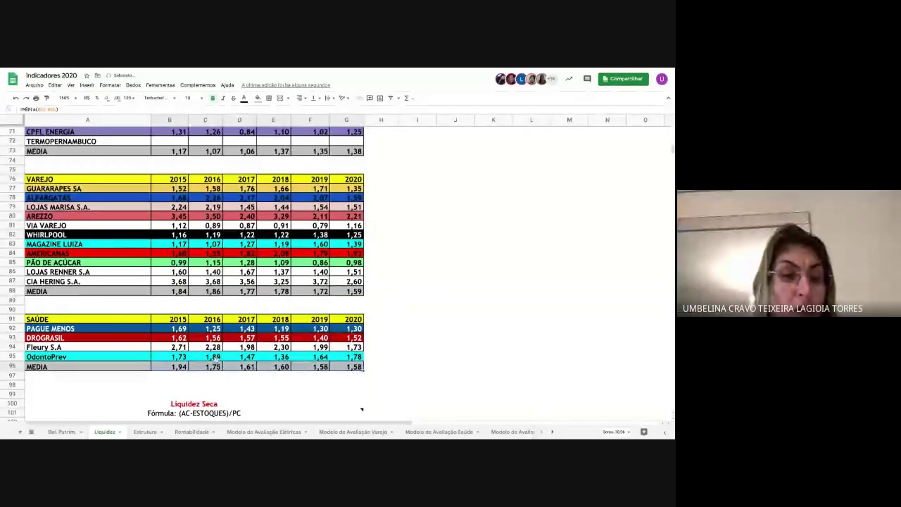
Step: Copy the SAÚDE MEDIA row 96 into row 58, below GERDAU in the SIDERURGIA block
{"action": "left_click", "coordinate": [13, 367]}
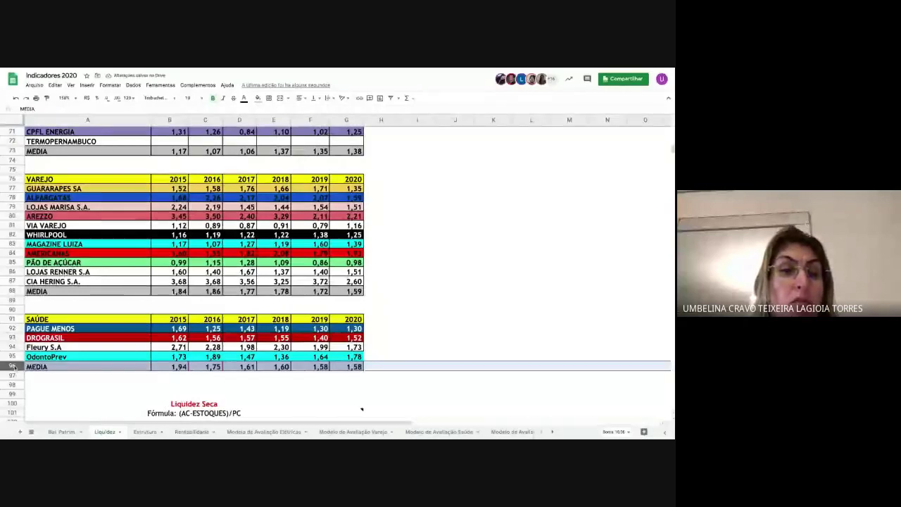
{"action": "scroll", "coordinate": [41, 319], "scroll_direction": "up", "scroll_amount": 1}
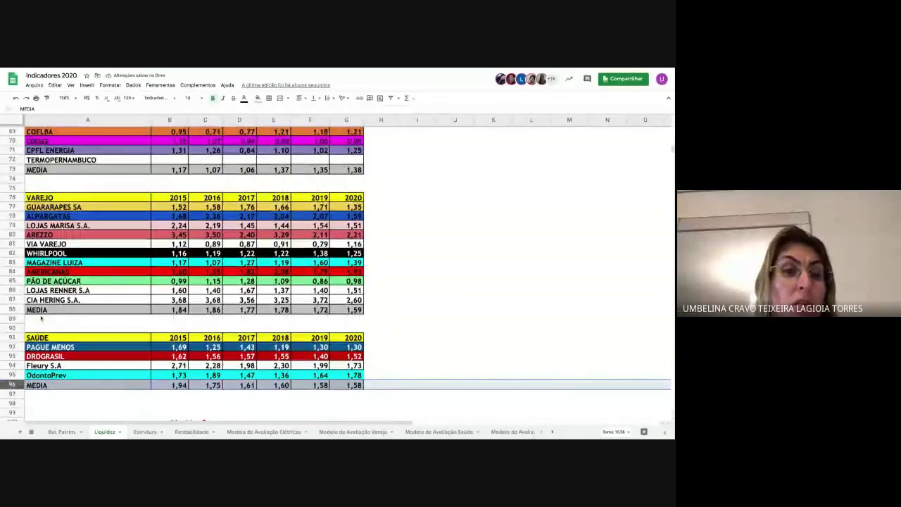
{"action": "scroll", "coordinate": [41, 319], "scroll_direction": "up", "scroll_amount": 10}
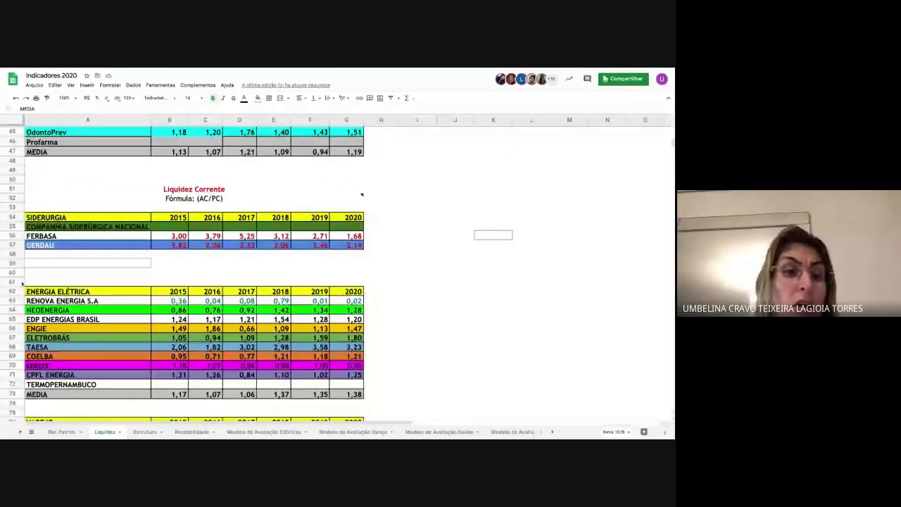
{"action": "left_click", "coordinate": [15, 263]}
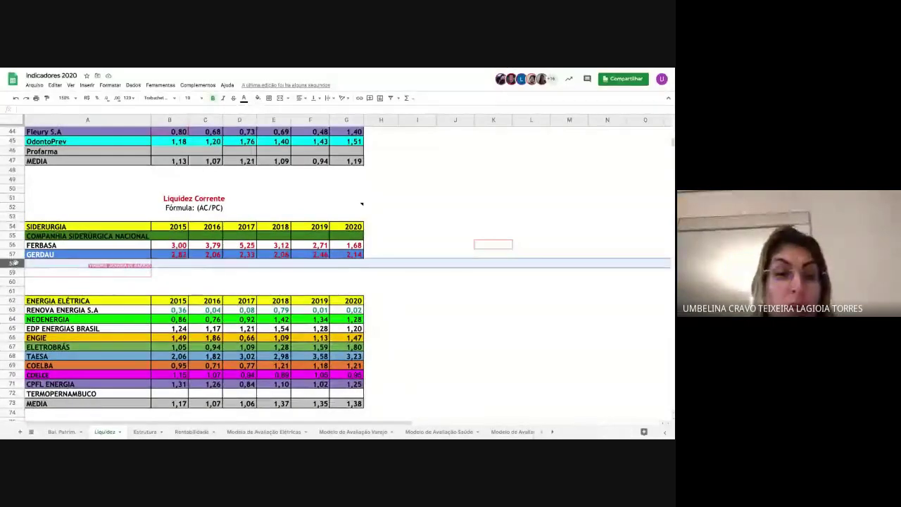
{"action": "key", "text": "ctrl+v"}
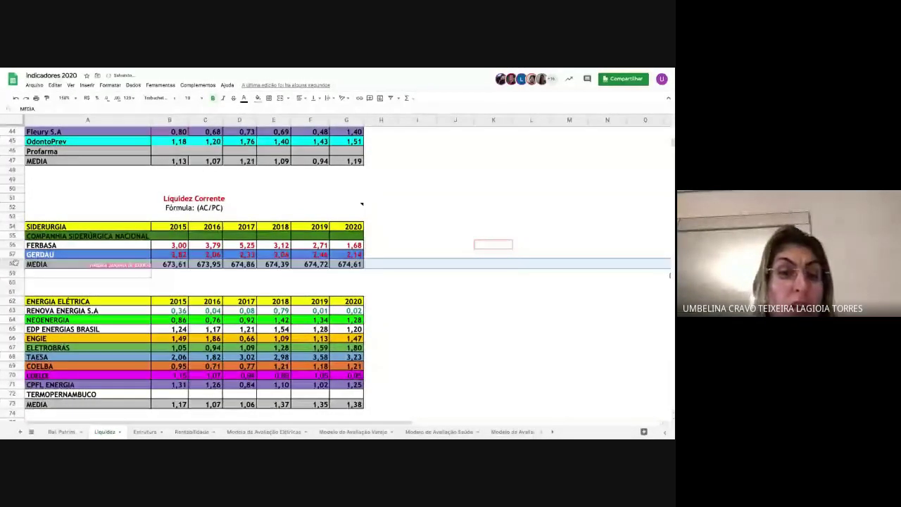
Step: Correct the 2015 average formula in B58 to cover only the SIDERURGIA companies, starting the range at B55
{"action": "double_click", "coordinate": [168, 264]}
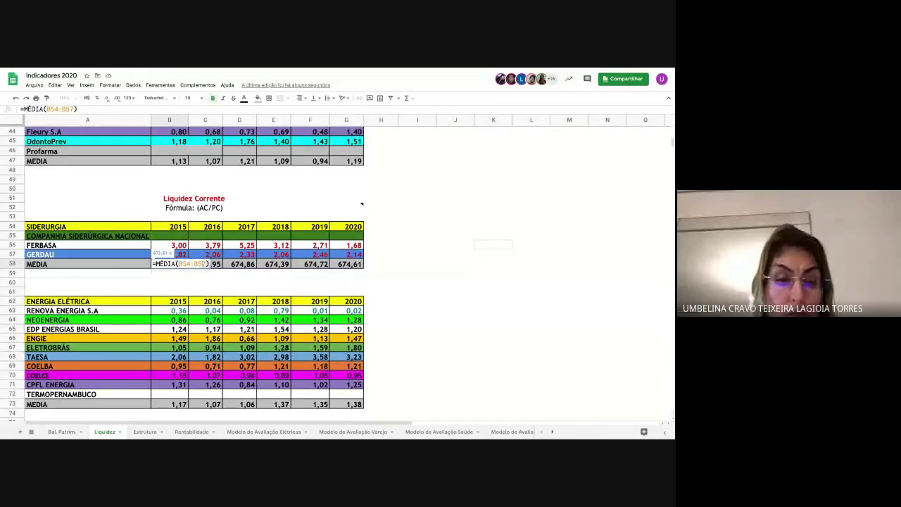
{"action": "key", "text": "Return"}
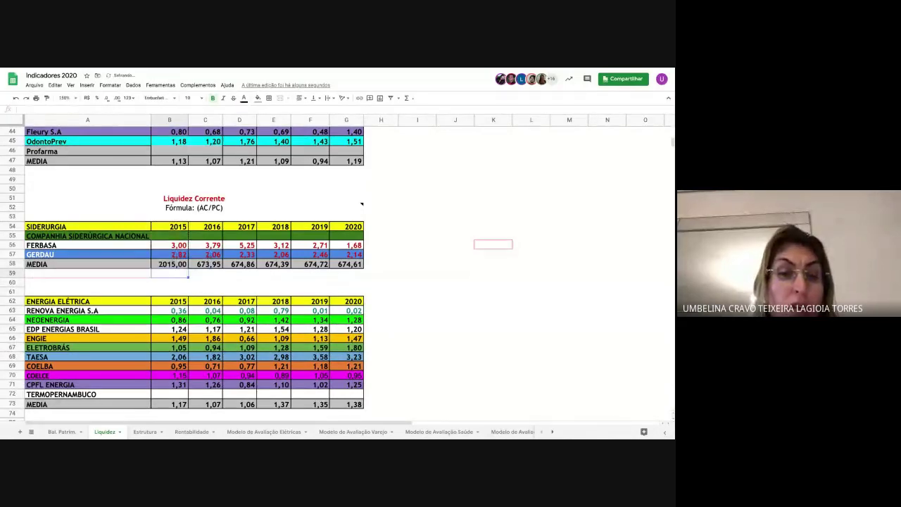
{"action": "left_click", "coordinate": [167, 267]}
{"action": "double_click", "coordinate": [166, 265]}
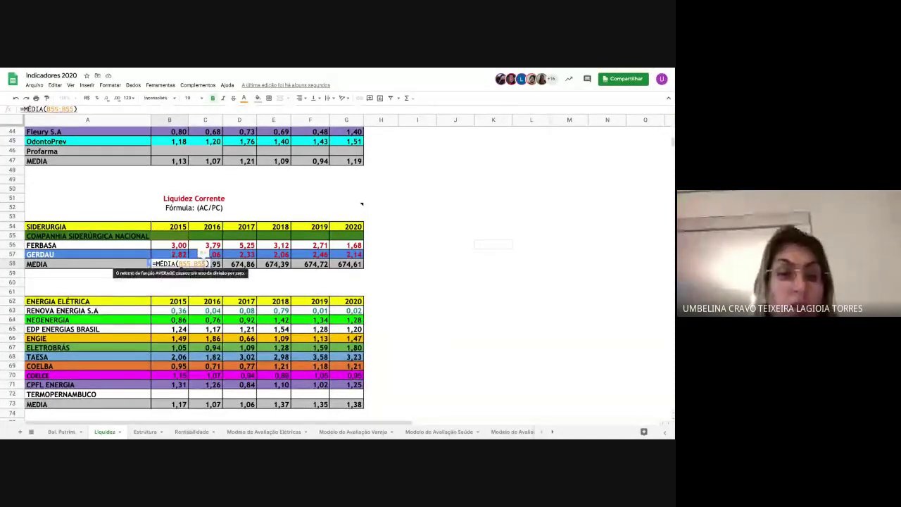
{"action": "key", "text": "Return"}
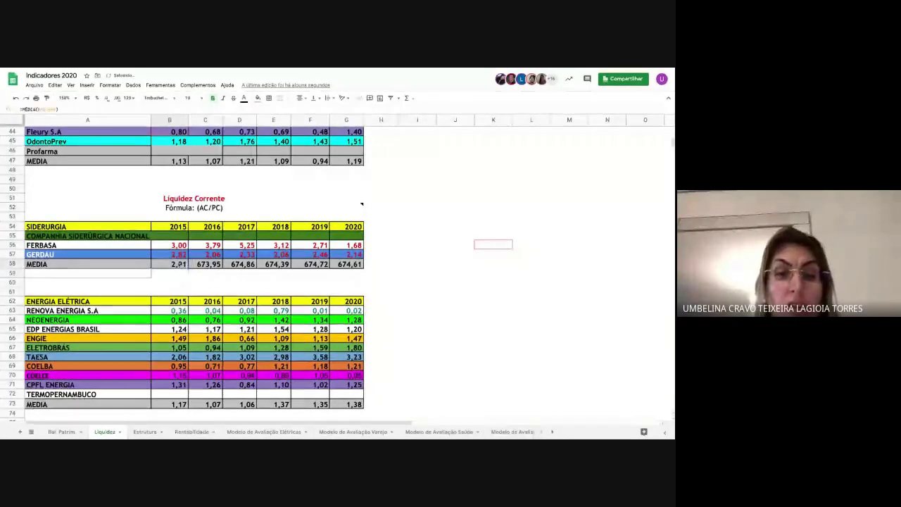
Step: Fill the 2015 SIDERURGIA average formula from B58 across to G58 in the Liquidez Corrente table
{"action": "left_click", "coordinate": [186, 265]}
{"action": "left_click_drag", "start_coordinate": [187, 268], "coordinate": [361, 266]}
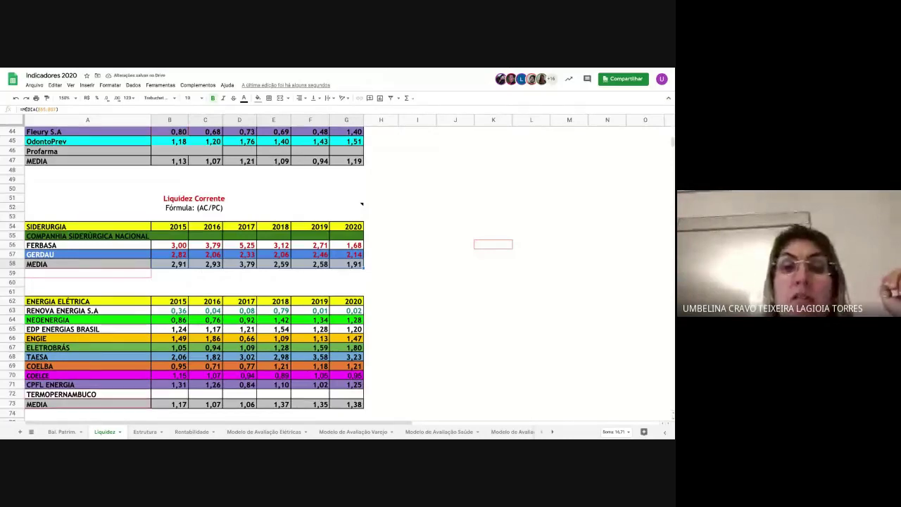
Step: Insert blank rows between GERDAU and the ENERGIA ELÉTRICA header in the Liquidez Seca table, starting at row 107
{"action": "scroll", "coordinate": [318, 279], "scroll_direction": "down", "scroll_amount": 1}
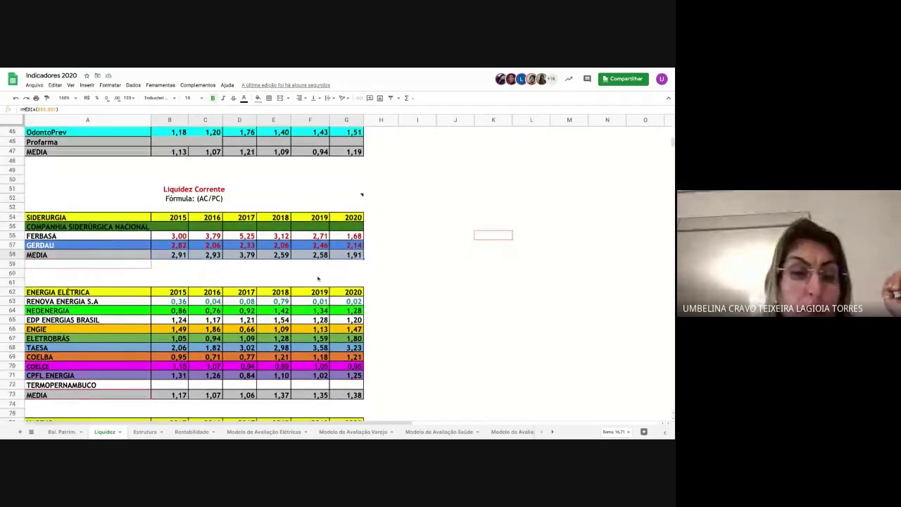
{"action": "scroll", "coordinate": [318, 279], "scroll_direction": "down", "scroll_amount": 10}
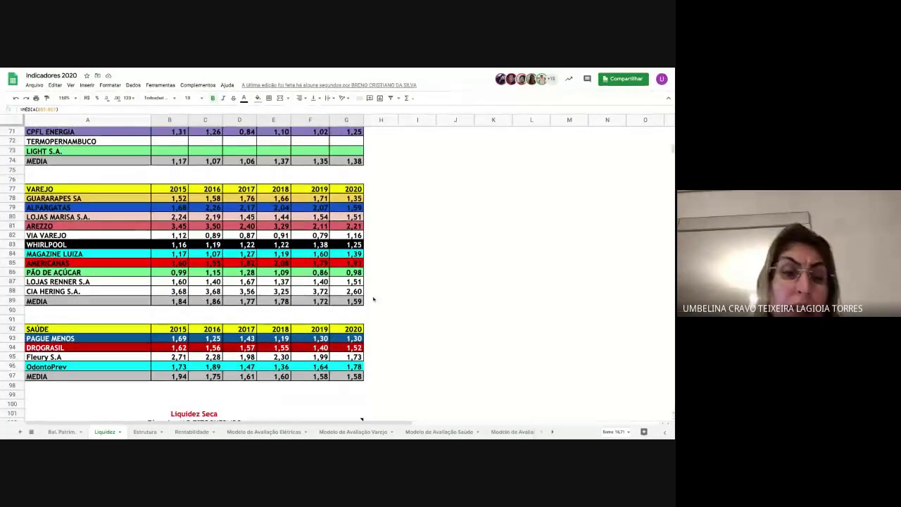
{"action": "scroll", "coordinate": [373, 357], "scroll_direction": "down", "scroll_amount": 5}
{"action": "scroll", "coordinate": [373, 358], "scroll_direction": "down", "scroll_amount": 6}
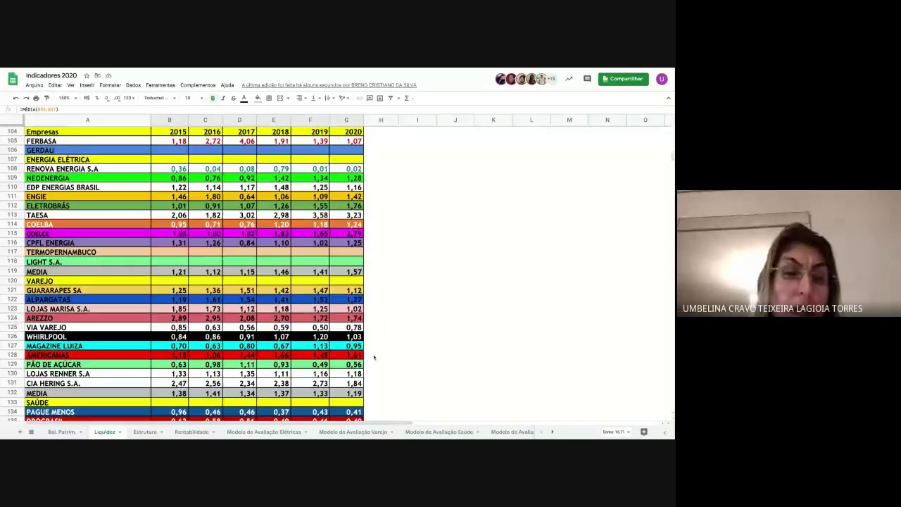
{"action": "scroll", "coordinate": [7, 309], "scroll_direction": "up", "scroll_amount": 1}
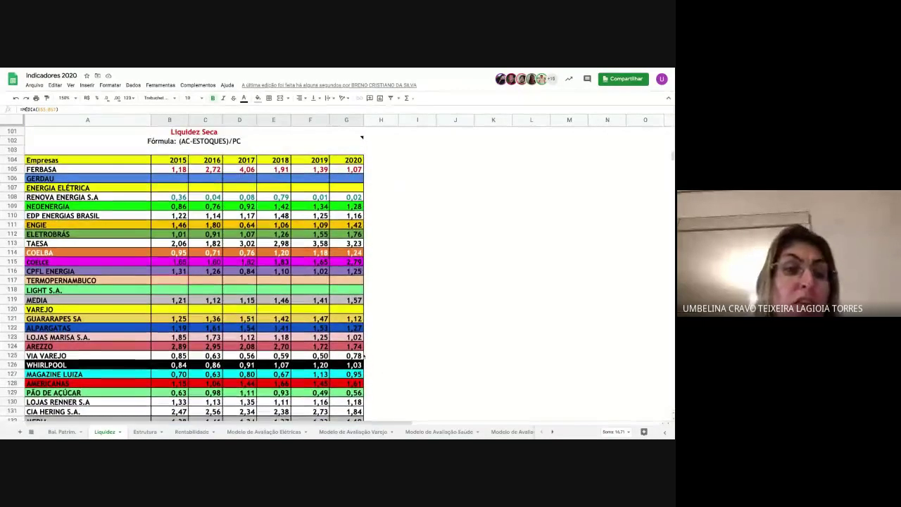
{"action": "left_click", "coordinate": [11, 188]}
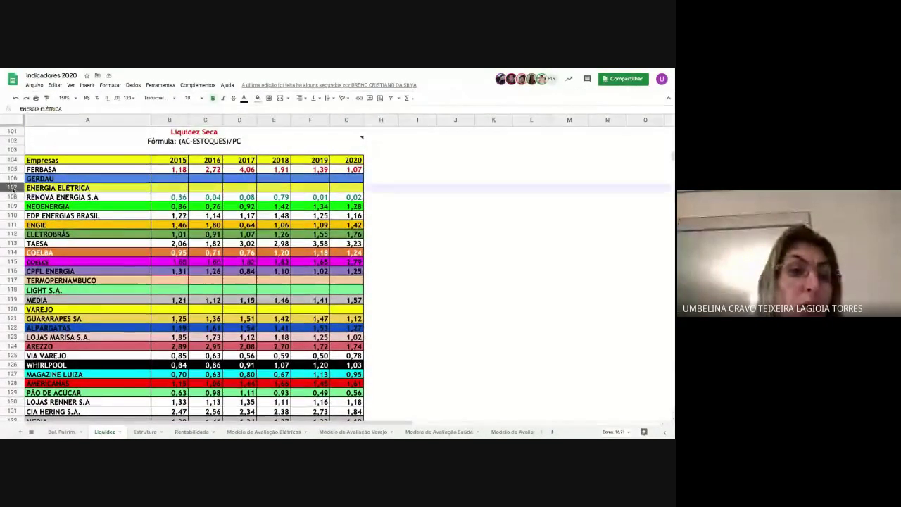
{"action": "right_click", "coordinate": [16, 189]}
{"action": "left_click", "coordinate": [43, 248]}
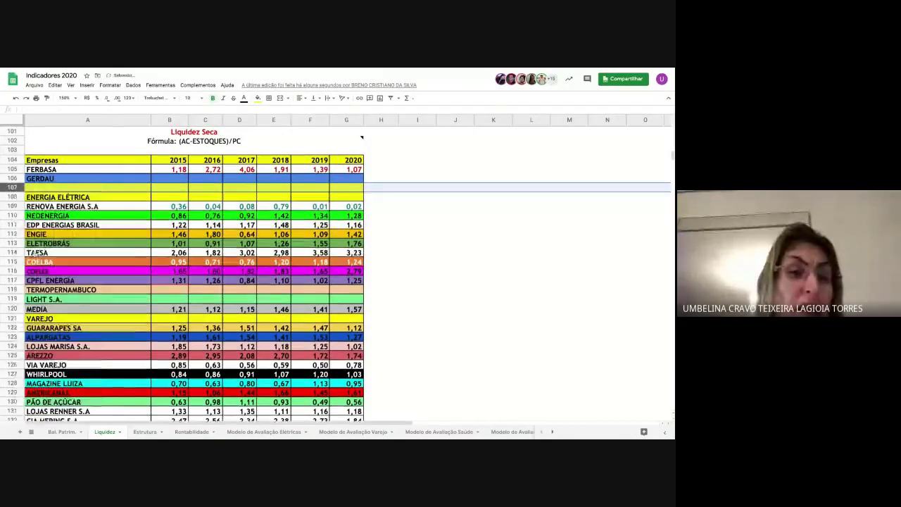
{"action": "right_click", "coordinate": [16, 187]}
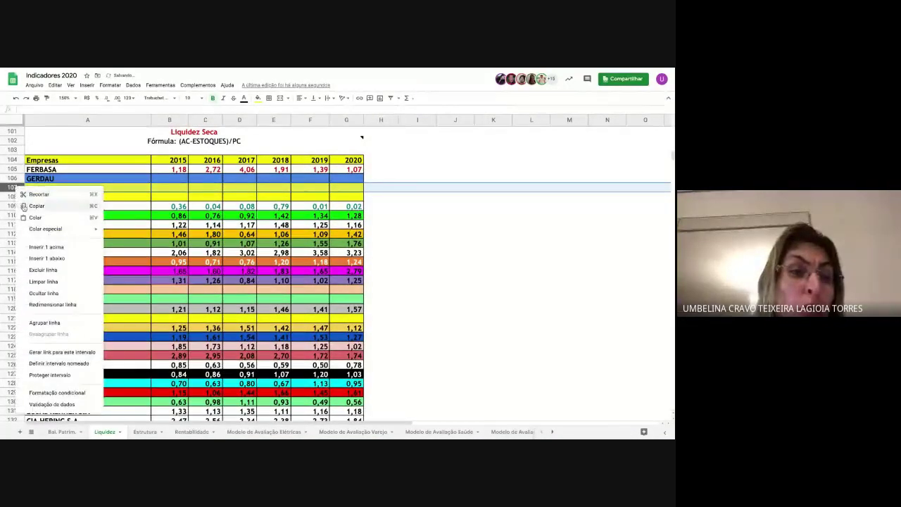
{"action": "left_click", "coordinate": [39, 247]}
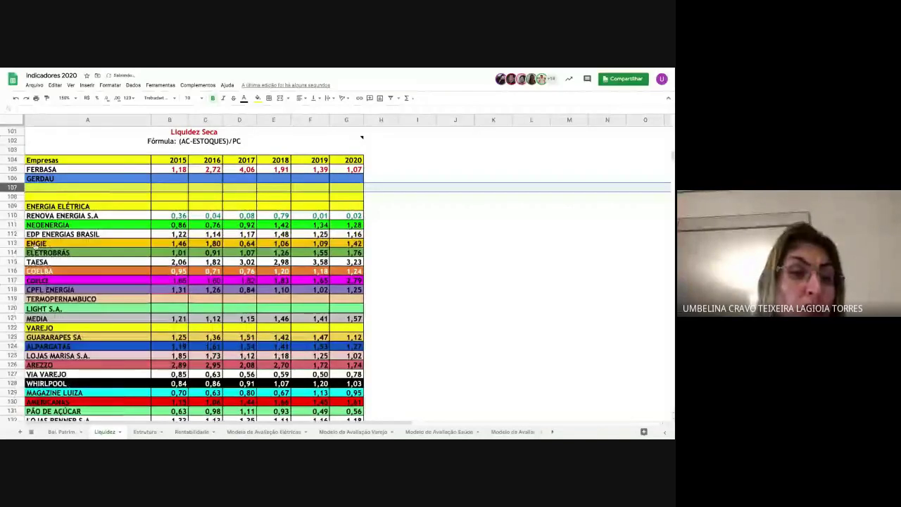
Step: Copy the plain formatting of blank row 90 onto blank rows 107 to 109 to clear their yellow fill and borders
{"action": "scroll", "coordinate": [16, 188], "scroll_direction": "up", "scroll_amount": 2}
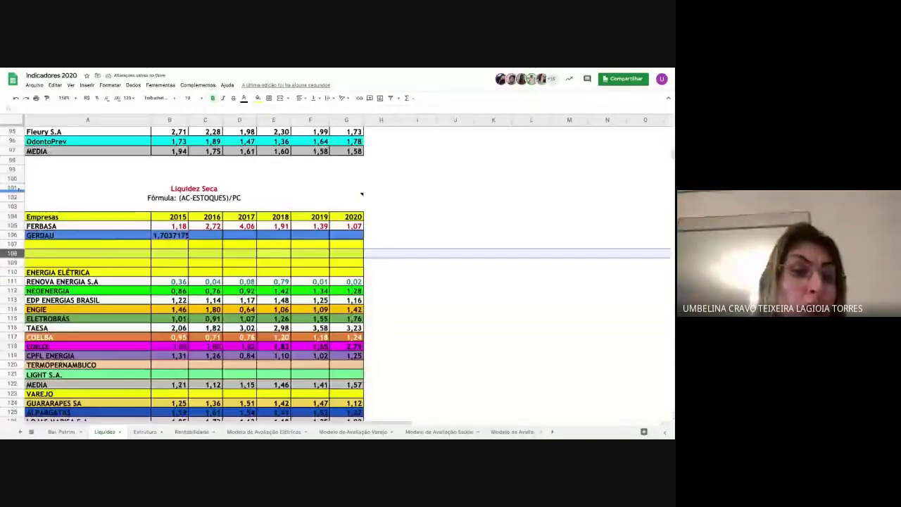
{"action": "scroll", "coordinate": [15, 188], "scroll_direction": "up", "scroll_amount": 1}
{"action": "scroll", "coordinate": [16, 188], "scroll_direction": "up", "scroll_amount": 3}
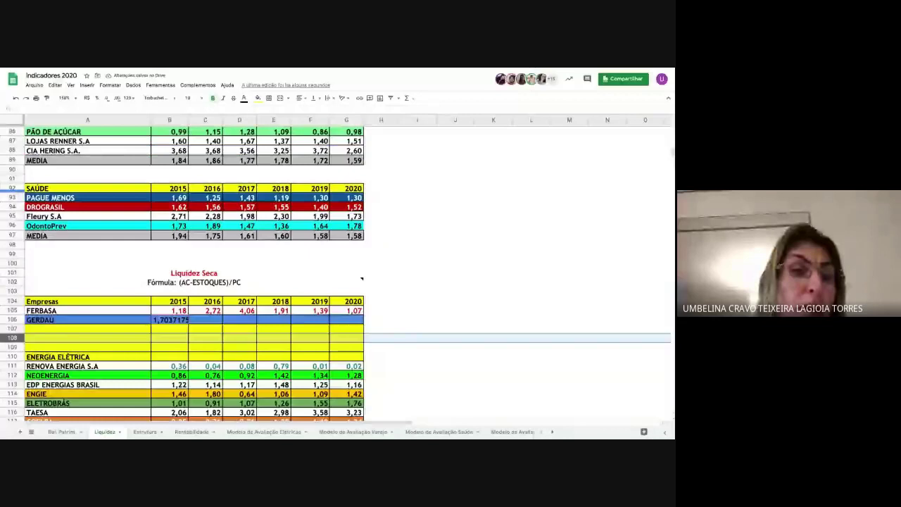
{"action": "left_click", "coordinate": [14, 169]}
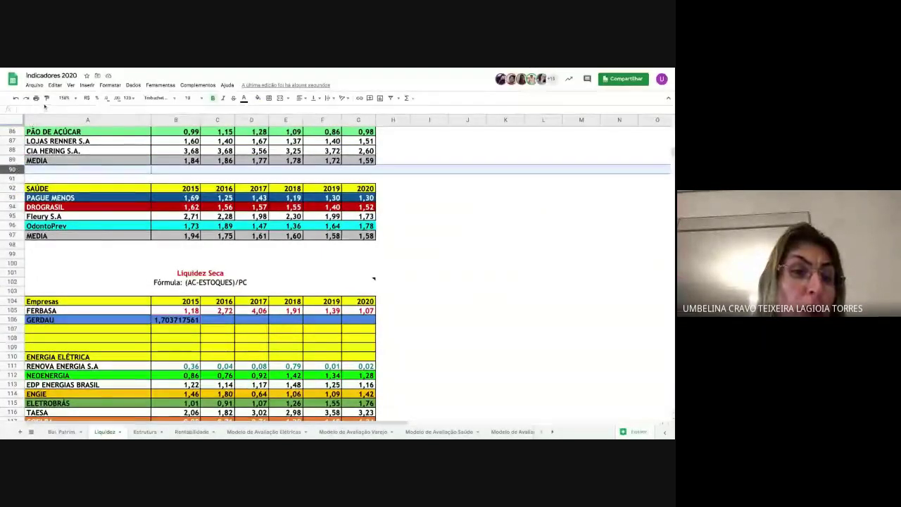
{"action": "scroll", "coordinate": [14, 169], "scroll_direction": "down", "scroll_amount": 1}
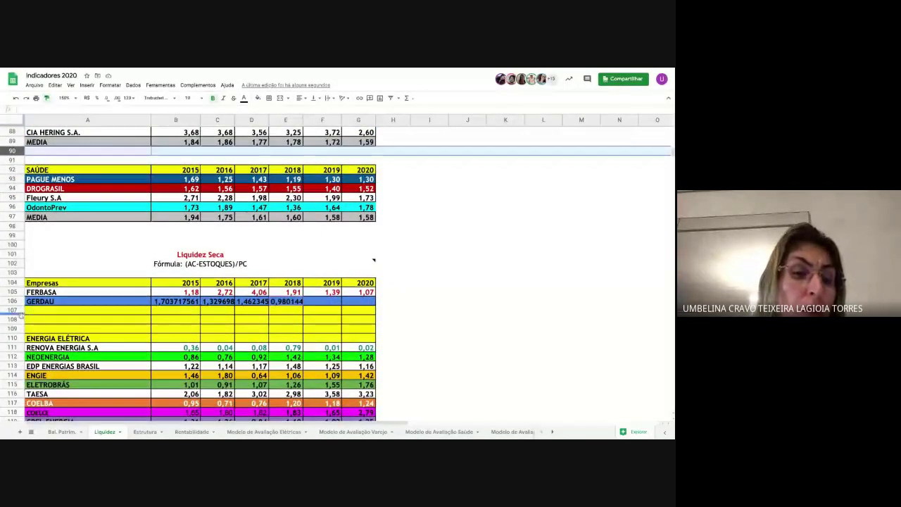
{"action": "left_click_drag", "start_coordinate": [14, 309], "coordinate": [19, 328]}
{"action": "key", "text": "ctrl+backslash"}
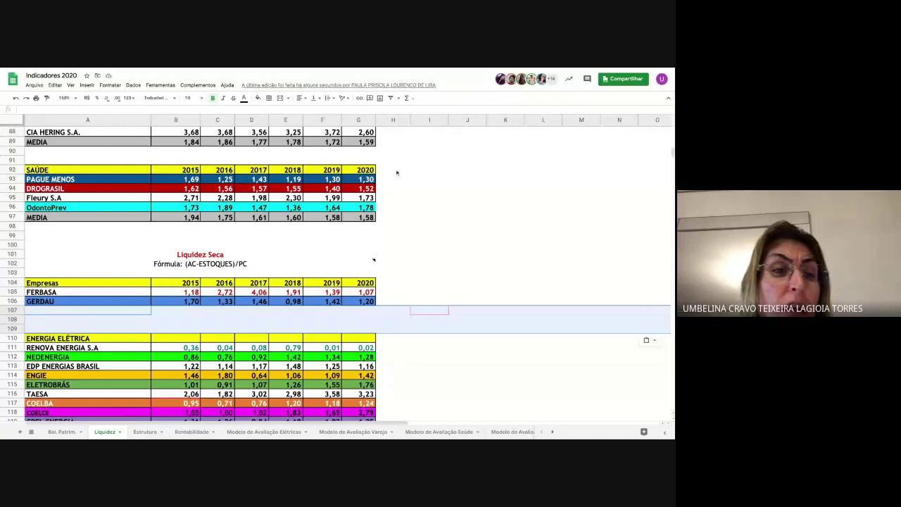
Step: Review the Liquidez Geral and Liquidez Corrente sector blocks and compare them with the layout of the Liquidez Seca table
{"action": "scroll", "coordinate": [397, 172], "scroll_direction": "up", "scroll_amount": 3}
{"action": "scroll", "coordinate": [397, 172], "scroll_direction": "up", "scroll_amount": 15}
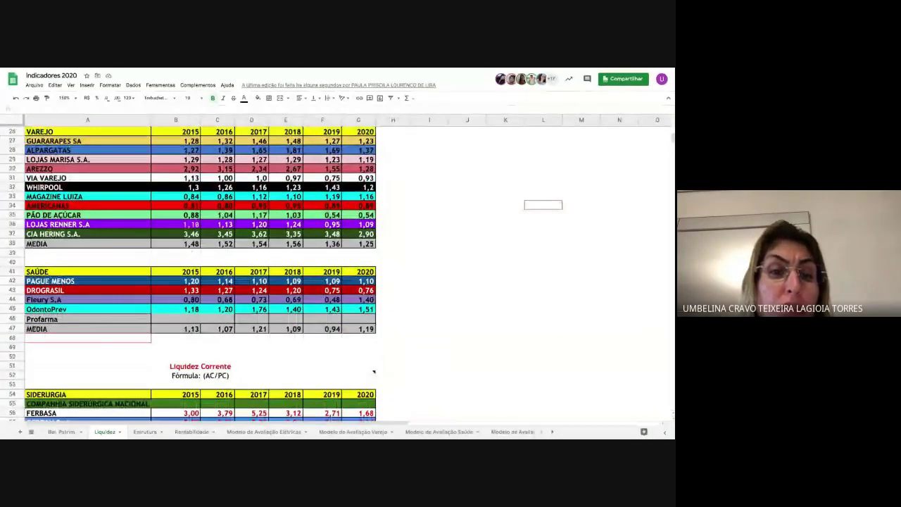
{"action": "scroll", "coordinate": [374, 371], "scroll_direction": "up", "scroll_amount": 5}
{"action": "scroll", "coordinate": [373, 137], "scroll_direction": "up", "scroll_amount": 3}
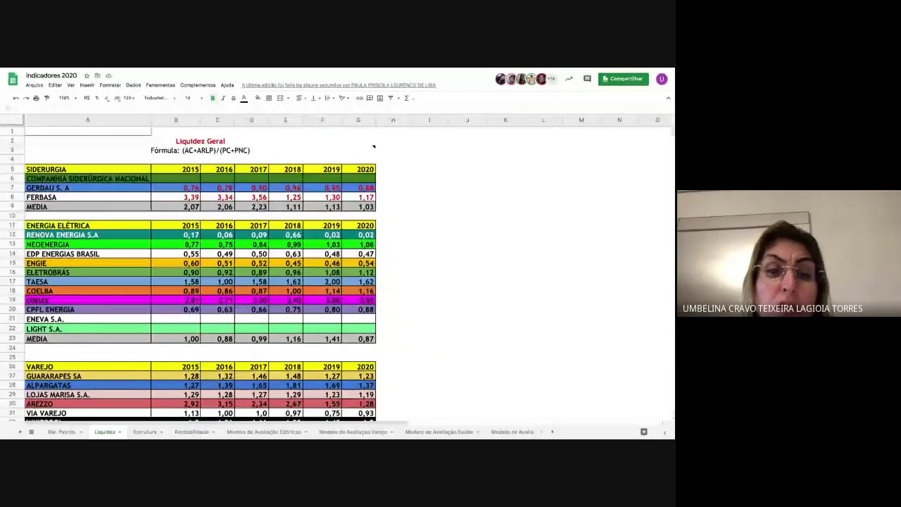
{"action": "scroll", "coordinate": [374, 137], "scroll_direction": "down", "scroll_amount": 1}
{"action": "scroll", "coordinate": [374, 137], "scroll_direction": "down", "scroll_amount": 12}
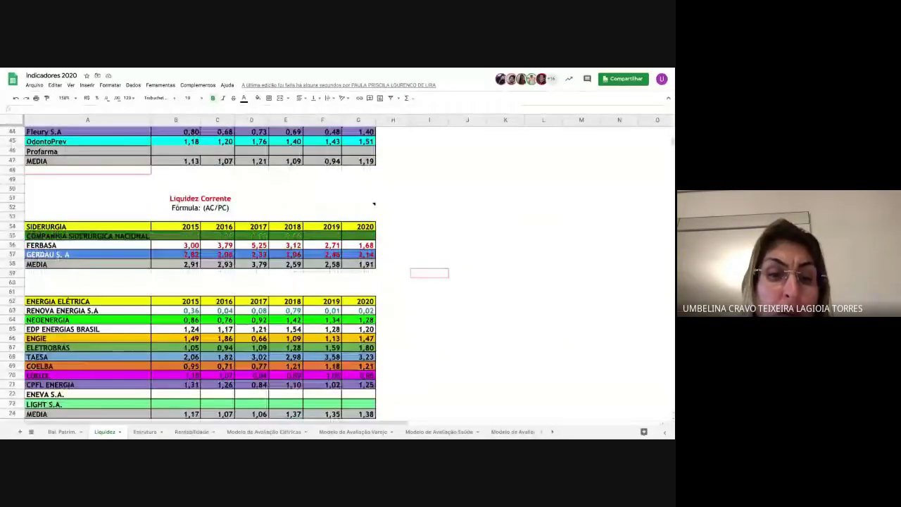
{"action": "scroll", "coordinate": [374, 202], "scroll_direction": "down", "scroll_amount": 10}
{"action": "scroll", "coordinate": [335, 268], "scroll_direction": "down", "scroll_amount": 5}
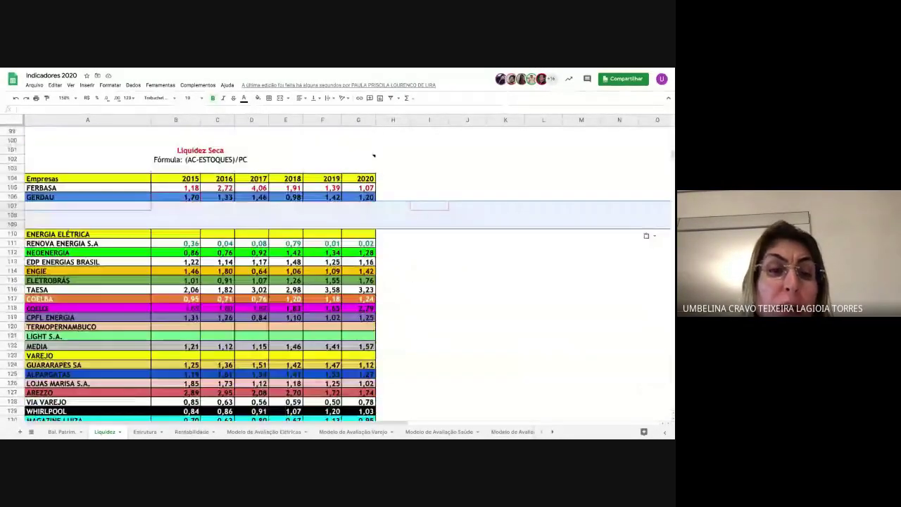
{"action": "scroll", "coordinate": [336, 275], "scroll_direction": "down", "scroll_amount": 1}
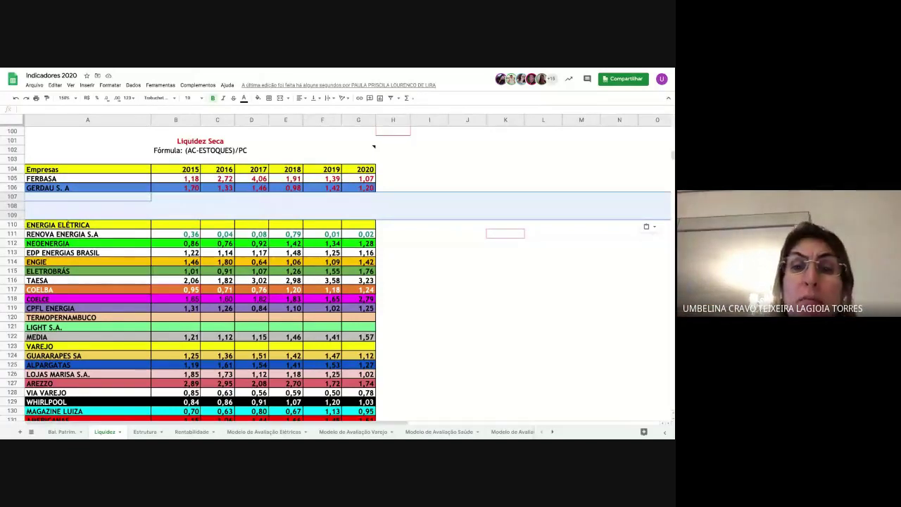
Step: Inspect the GERDAU S. A 2020 formula in G57 of the Liquidez Corrente table
{"action": "left_click", "coordinate": [416, 172]}
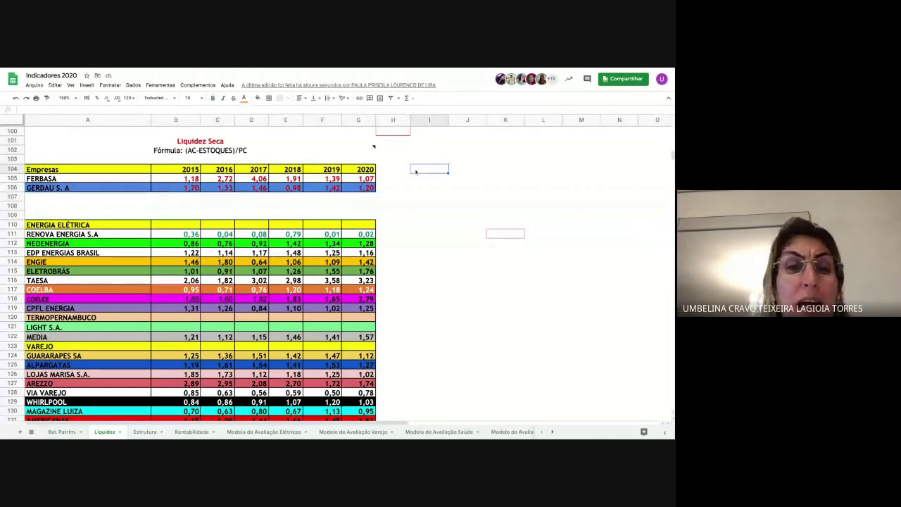
{"action": "scroll", "coordinate": [415, 172], "scroll_direction": "up", "scroll_amount": 1}
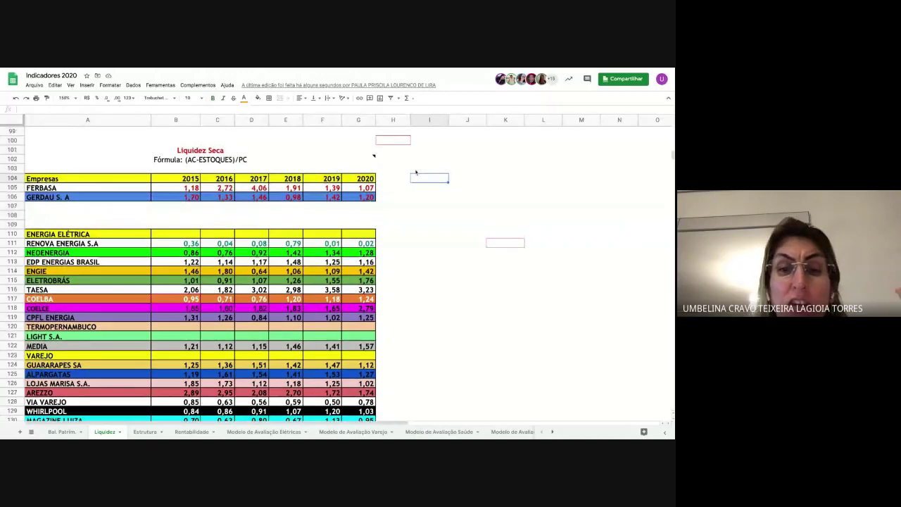
{"action": "scroll", "coordinate": [415, 172], "scroll_direction": "up", "scroll_amount": 6}
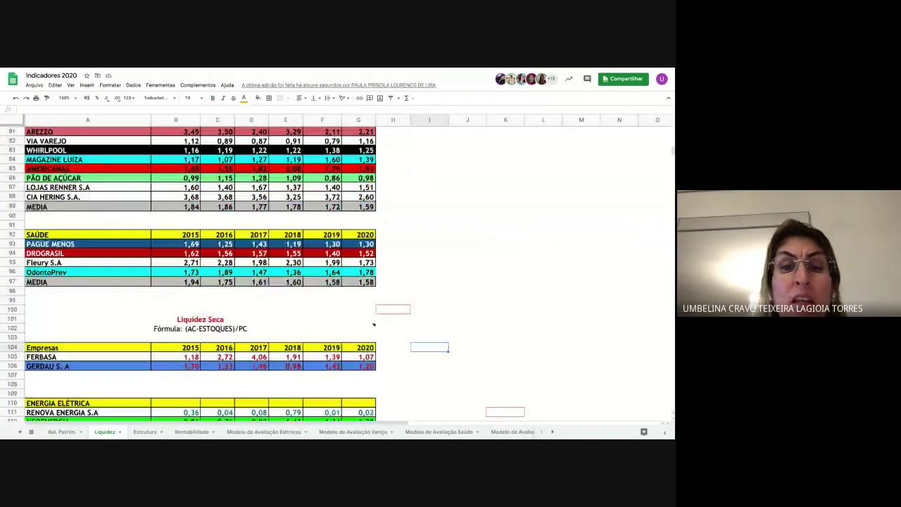
{"action": "scroll", "coordinate": [415, 172], "scroll_direction": "up", "scroll_amount": 10}
{"action": "scroll", "coordinate": [338, 275], "scroll_direction": "up", "scroll_amount": 1}
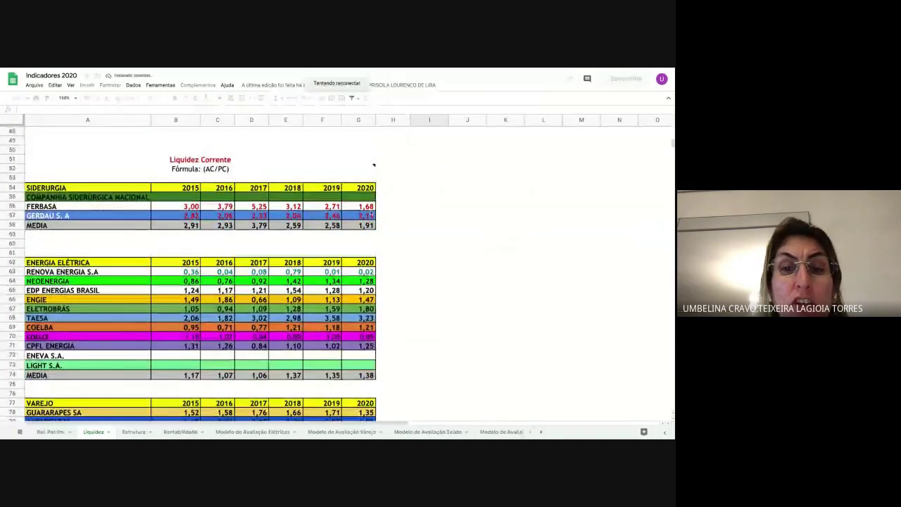
{"action": "left_click", "coordinate": [358, 216]}
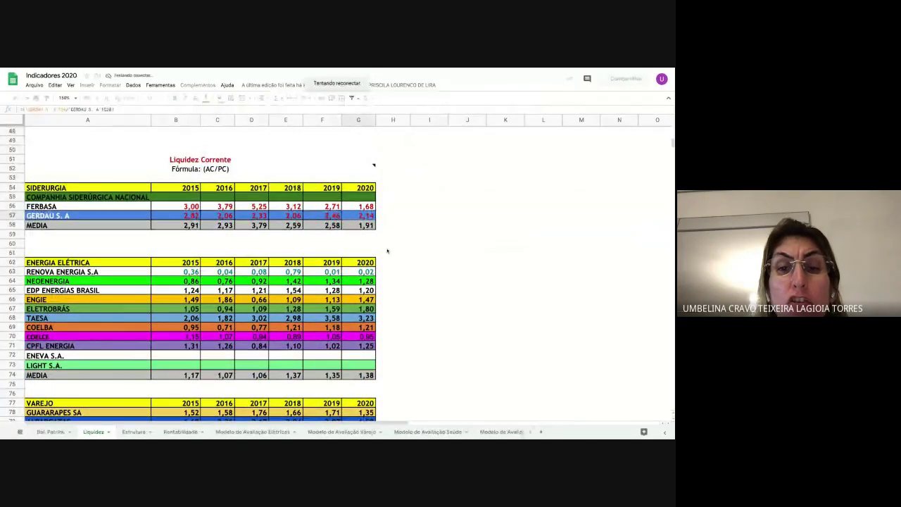
Step: Copy the 2015 to 2020 year headers from B104:G104 into the ENERGIA ELÉTRICA header row, B110:G110
{"action": "scroll", "coordinate": [388, 255], "scroll_direction": "down", "scroll_amount": 1}
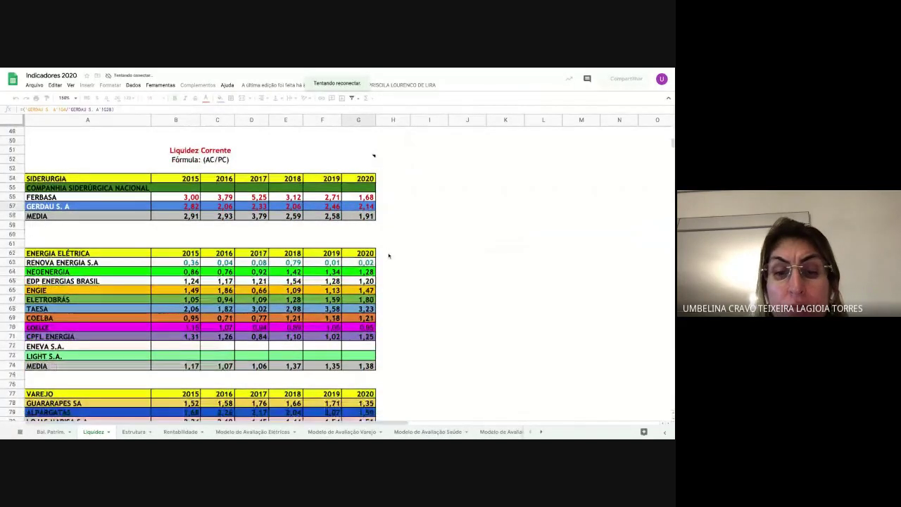
{"action": "scroll", "coordinate": [388, 255], "scroll_direction": "down", "scroll_amount": 9}
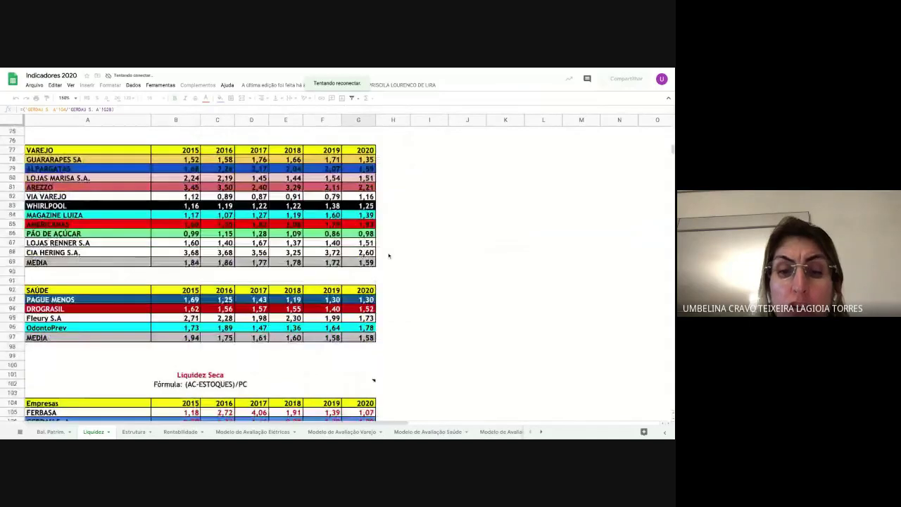
{"action": "scroll", "coordinate": [388, 255], "scroll_direction": "down", "scroll_amount": 3}
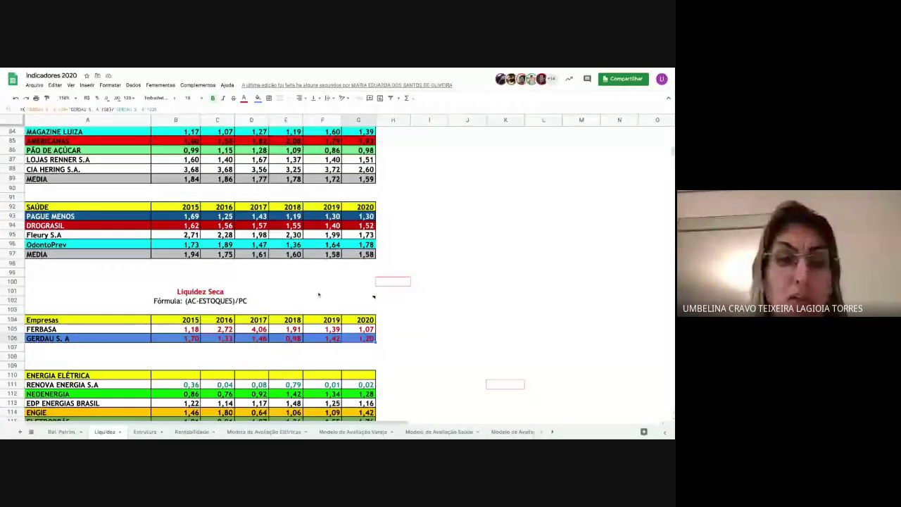
{"action": "scroll", "coordinate": [318, 294], "scroll_direction": "down", "scroll_amount": 1}
{"action": "left_click_drag", "start_coordinate": [175, 283], "coordinate": [358, 282]}
{"action": "key", "text": "ctrl+c"}
{"action": "left_click", "coordinate": [180, 338]}
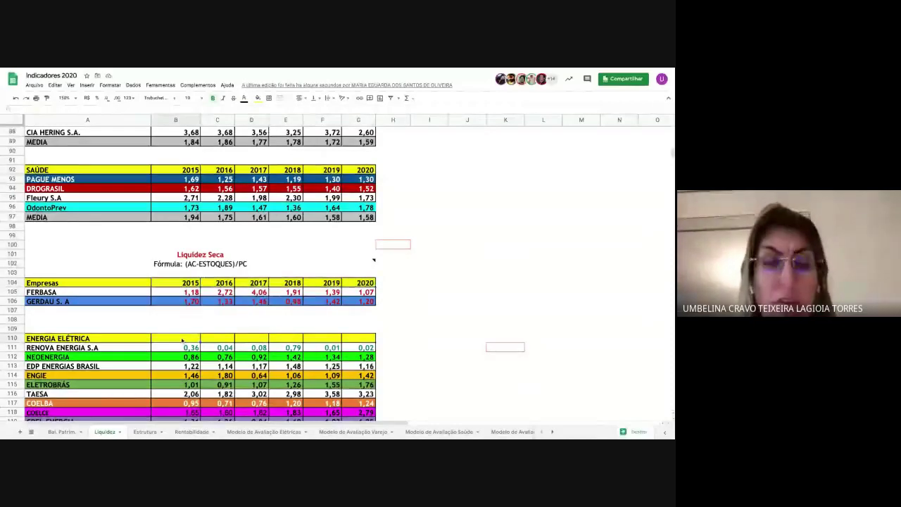
{"action": "key", "text": "ctrl+v"}
Step: Insert two blank rows between the ENERGIA ELÉTRICA MEDIA row and the VAREJO header in the Liquidez Seca table
{"action": "scroll", "coordinate": [218, 347], "scroll_direction": "down", "scroll_amount": 1}
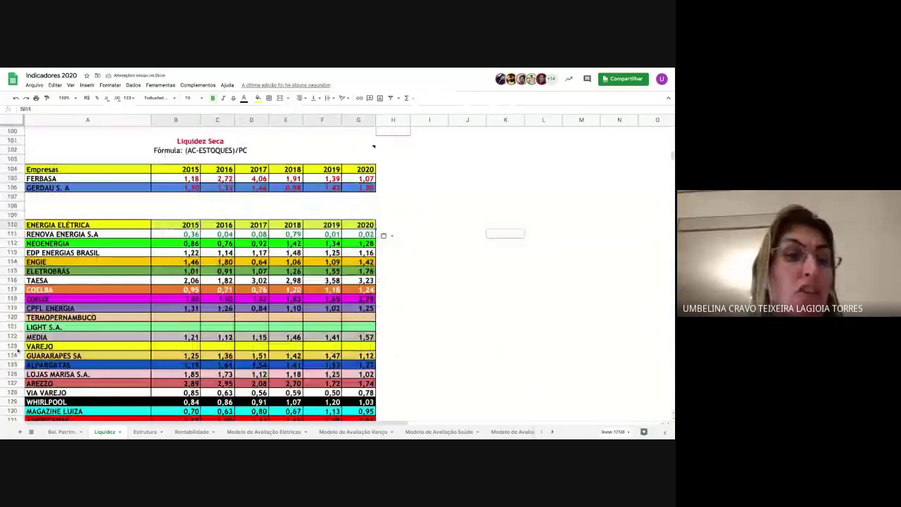
{"action": "right_click", "coordinate": [17, 347]}
{"action": "left_click", "coordinate": [47, 182]}
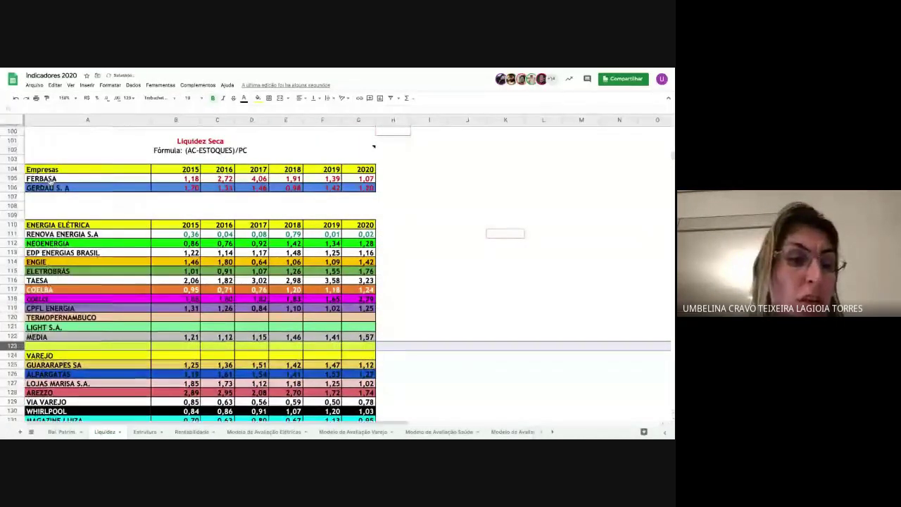
{"action": "right_click", "coordinate": [15, 344]}
{"action": "left_click", "coordinate": [47, 181]}
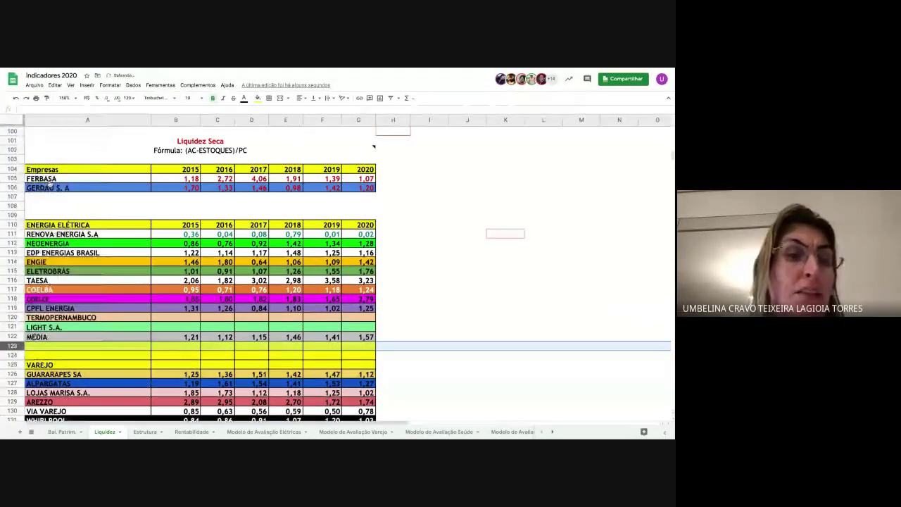
Step: Copy the plain formatting of blank rows 108 and 109 onto the new blank rows 123 and 124
{"action": "left_click_drag", "start_coordinate": [13, 205], "coordinate": [17, 212]}
{"action": "left_click", "coordinate": [46, 98]}
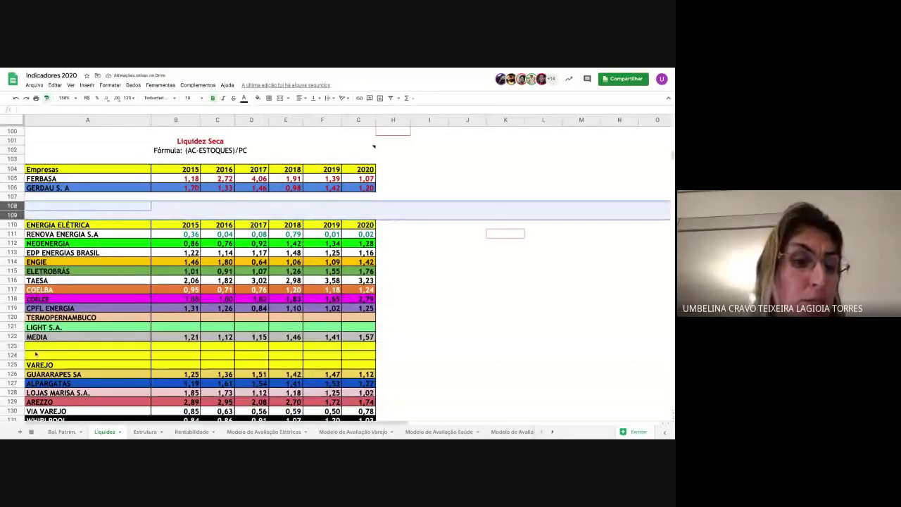
{"action": "left_click_drag", "start_coordinate": [36, 346], "coordinate": [51, 357]}
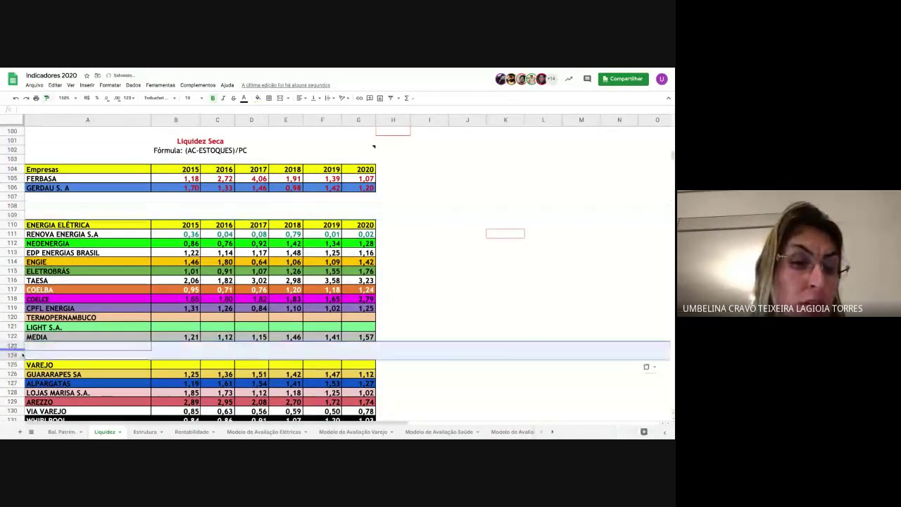
Step: Insert two blank rows between the VAREJO MEDIA row and the SAÚDE header in the Liquidez Seca table
{"action": "scroll", "coordinate": [51, 356], "scroll_direction": "down", "scroll_amount": 2}
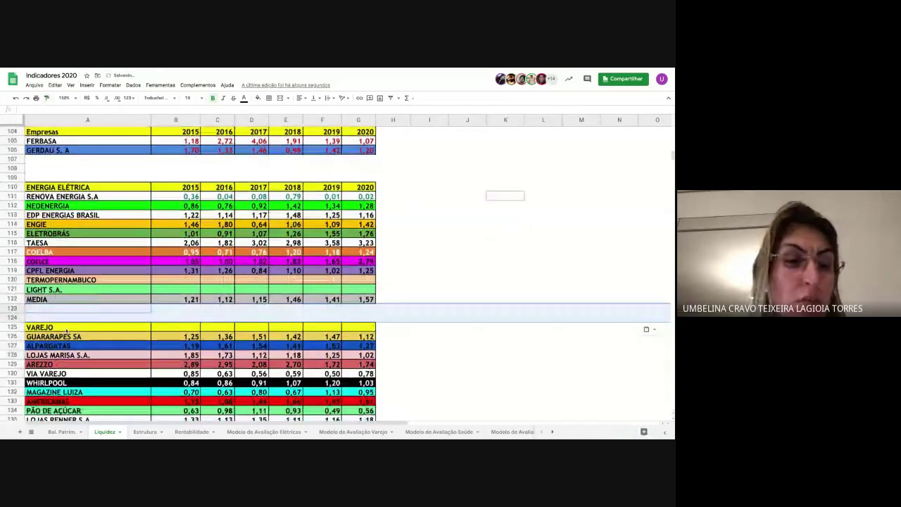
{"action": "scroll", "coordinate": [69, 328], "scroll_direction": "down", "scroll_amount": 5}
{"action": "right_click", "coordinate": [13, 319]}
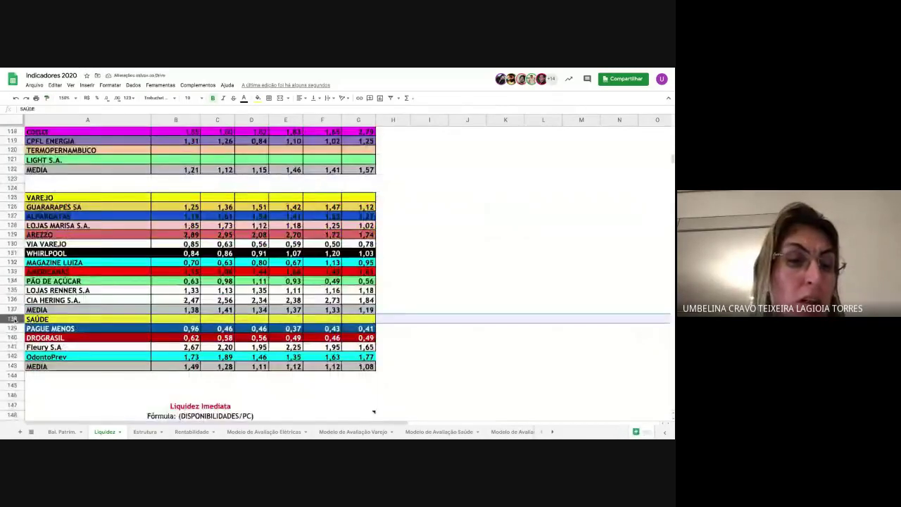
{"action": "left_click", "coordinate": [45, 152]}
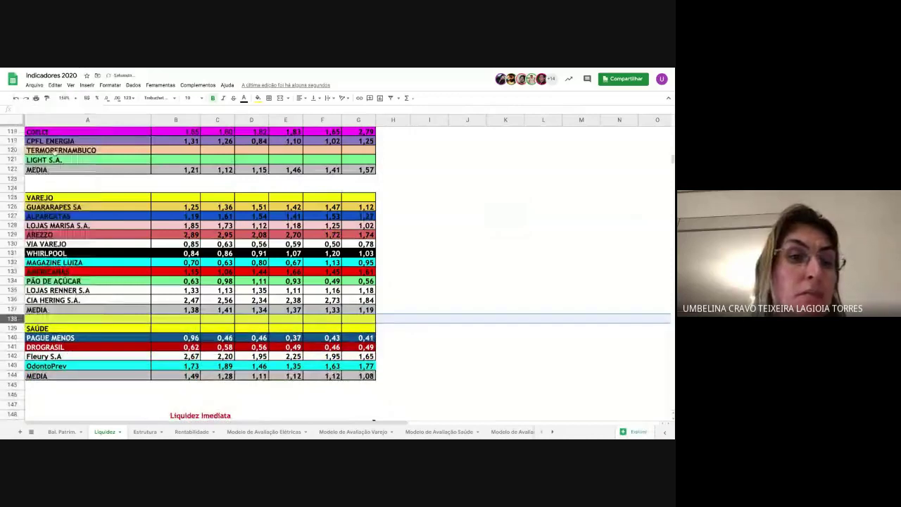
{"action": "right_click", "coordinate": [10, 319]}
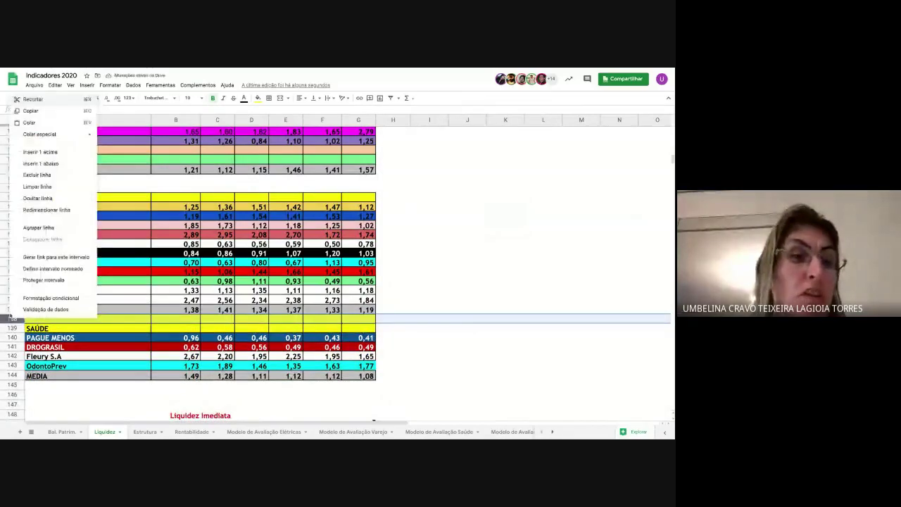
{"action": "left_click", "coordinate": [46, 150]}
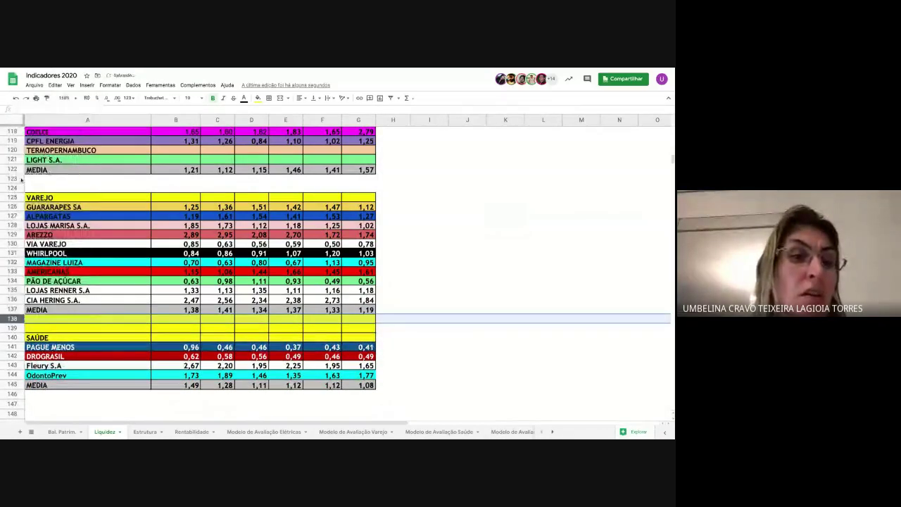
Step: Copy the plain formatting of blank rows 123 and 124 onto the new rows 138 and 139
{"action": "left_click_drag", "start_coordinate": [12, 178], "coordinate": [13, 188]}
{"action": "left_click", "coordinate": [47, 99]}
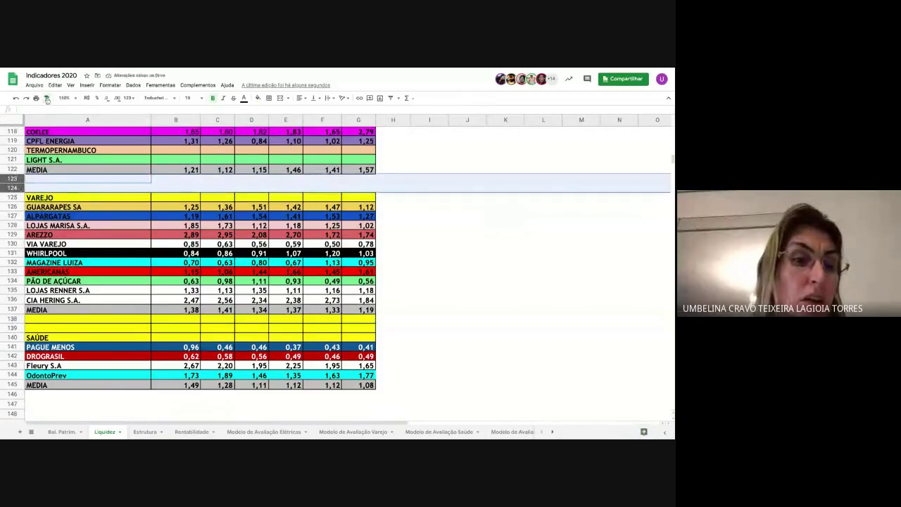
{"action": "left_click", "coordinate": [13, 320]}
{"action": "left_click_drag", "start_coordinate": [13, 319], "coordinate": [13, 328]}
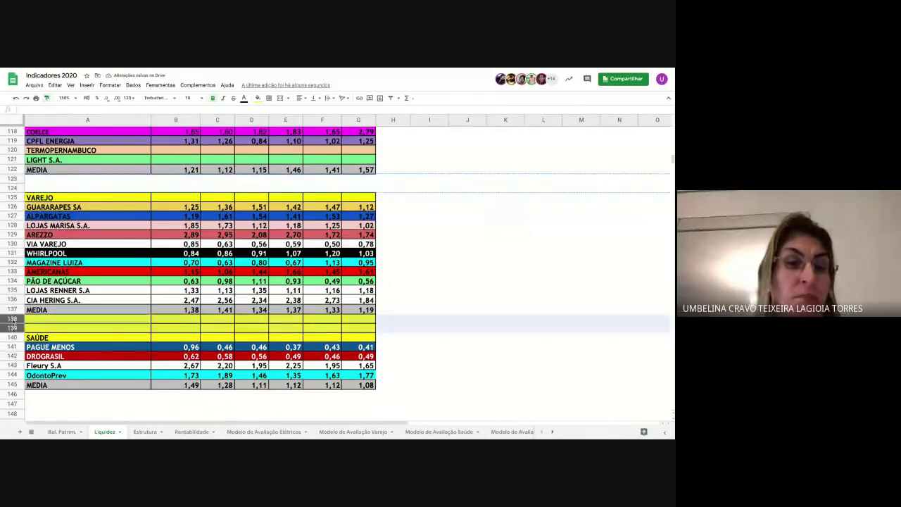
{"action": "left_click", "coordinate": [505, 281]}
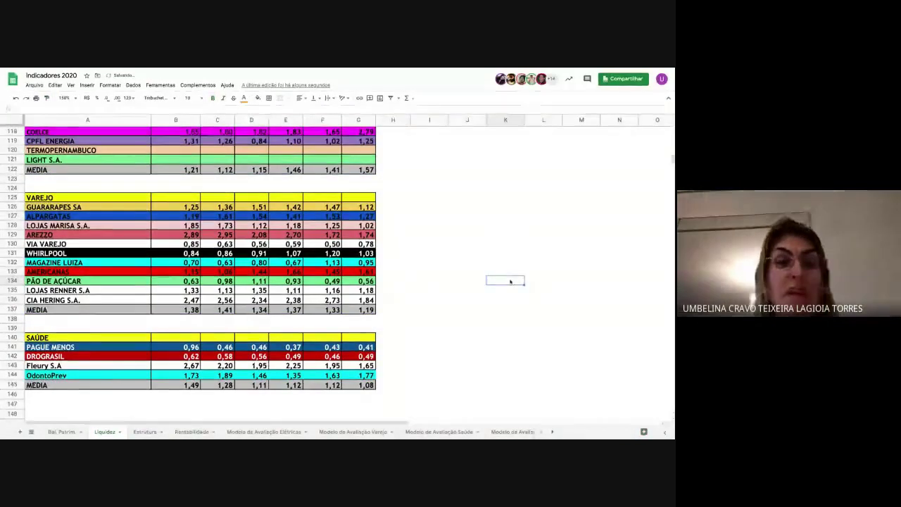
Step: Set the text colour of the COMPANHIA SIDERÚRGICA NACIONAL and GERDAU S. A values, B6:G7 in the Liquidez Geral table, to white
{"action": "scroll", "coordinate": [513, 304], "scroll_direction": "up", "scroll_amount": 5}
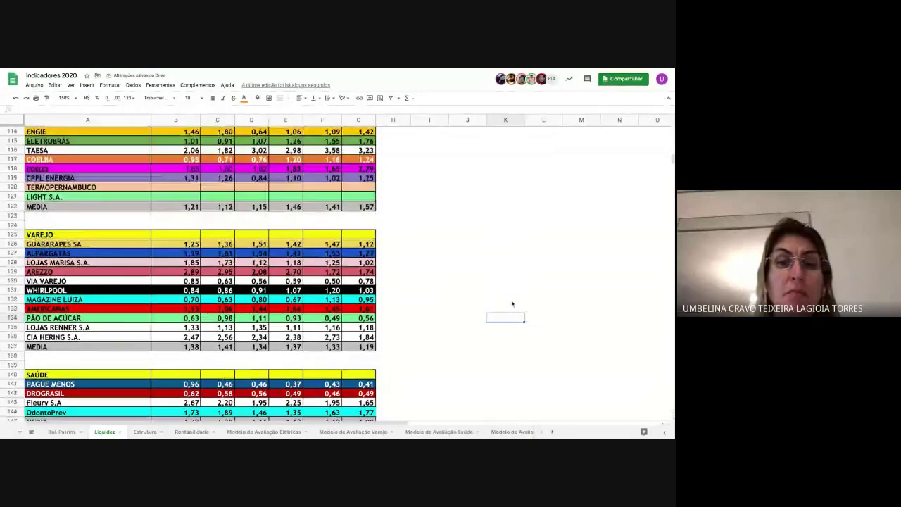
{"action": "scroll", "coordinate": [513, 303], "scroll_direction": "down", "scroll_amount": 2}
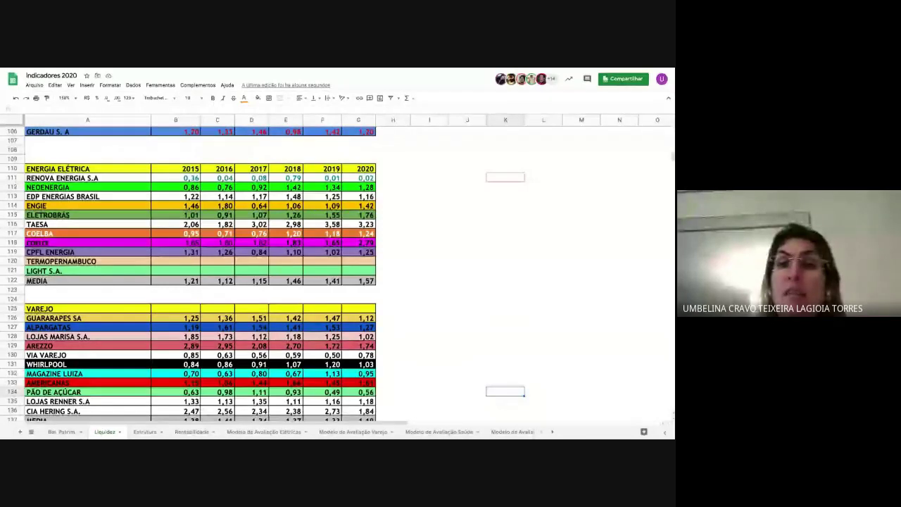
{"action": "scroll", "coordinate": [383, 251], "scroll_direction": "up", "scroll_amount": 5}
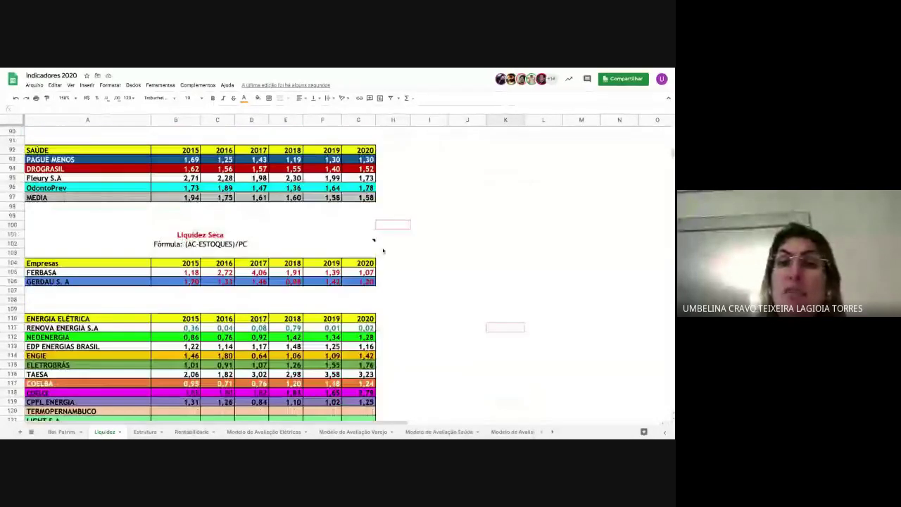
{"action": "scroll", "coordinate": [383, 251], "scroll_direction": "up", "scroll_amount": 20}
{"action": "scroll", "coordinate": [373, 146], "scroll_direction": "up", "scroll_amount": 3}
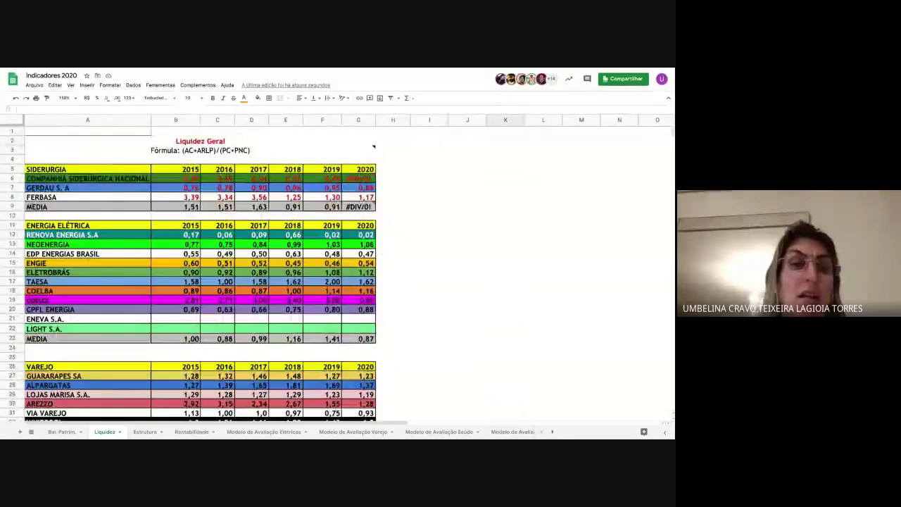
{"action": "left_click", "coordinate": [194, 180]}
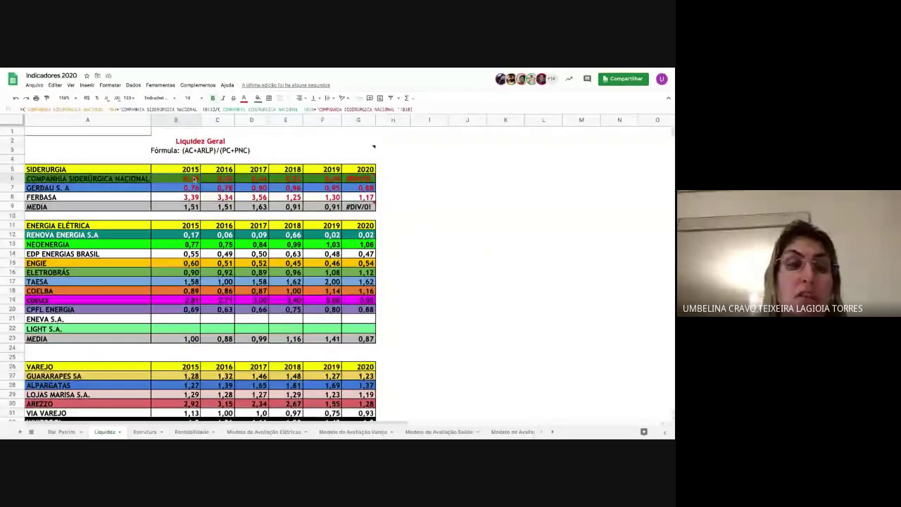
{"action": "left_click_drag", "start_coordinate": [194, 180], "coordinate": [359, 189]}
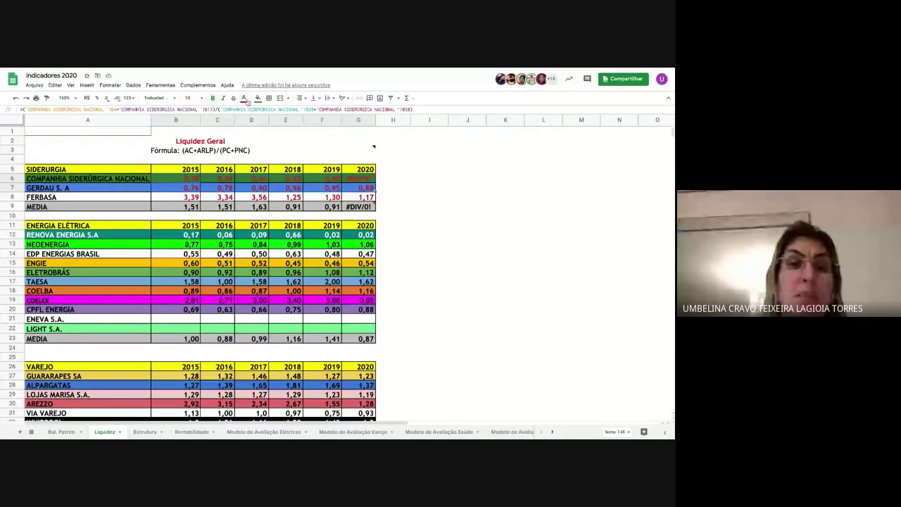
{"action": "left_click", "coordinate": [244, 98]}
{"action": "left_click", "coordinate": [315, 122]}
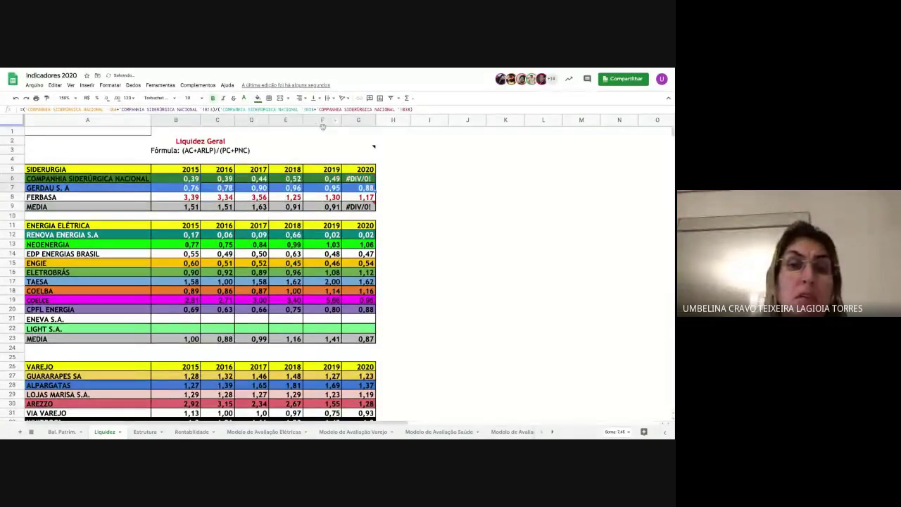
{"action": "left_click", "coordinate": [415, 164]}
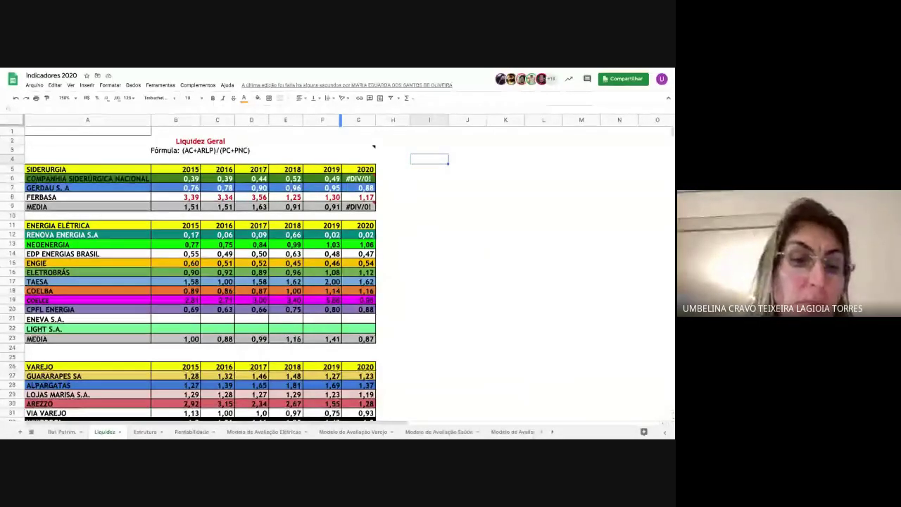
Step: Copy the 2015 to 2020 year headers from B110:G110 into the VAREJO header row of Liquidez Seca, B125:G125
{"action": "scroll", "coordinate": [327, 255], "scroll_direction": "down", "scroll_amount": 10}
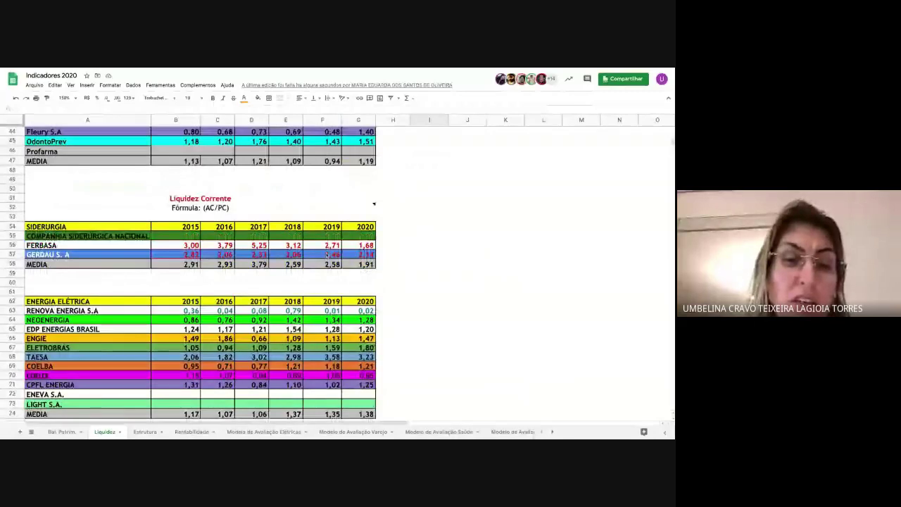
{"action": "scroll", "coordinate": [326, 255], "scroll_direction": "down", "scroll_amount": 12}
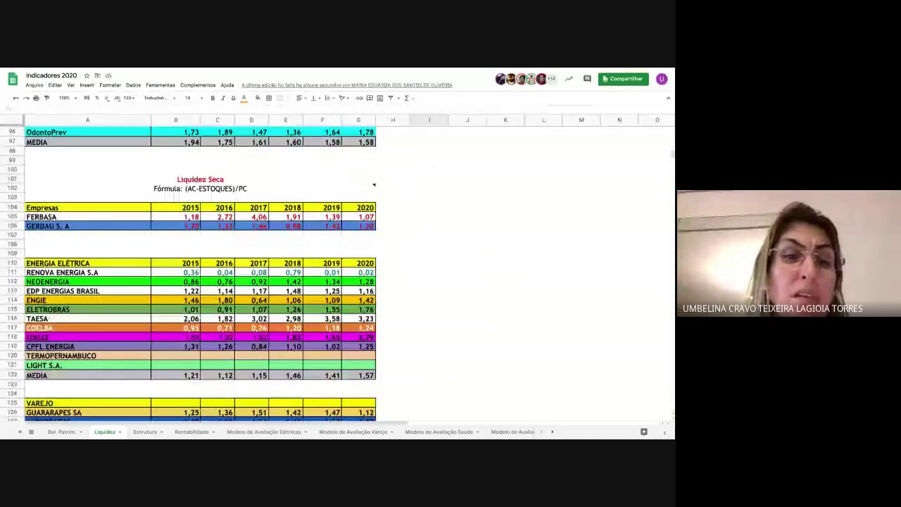
{"action": "scroll", "coordinate": [190, 273], "scroll_direction": "down", "scroll_amount": 3}
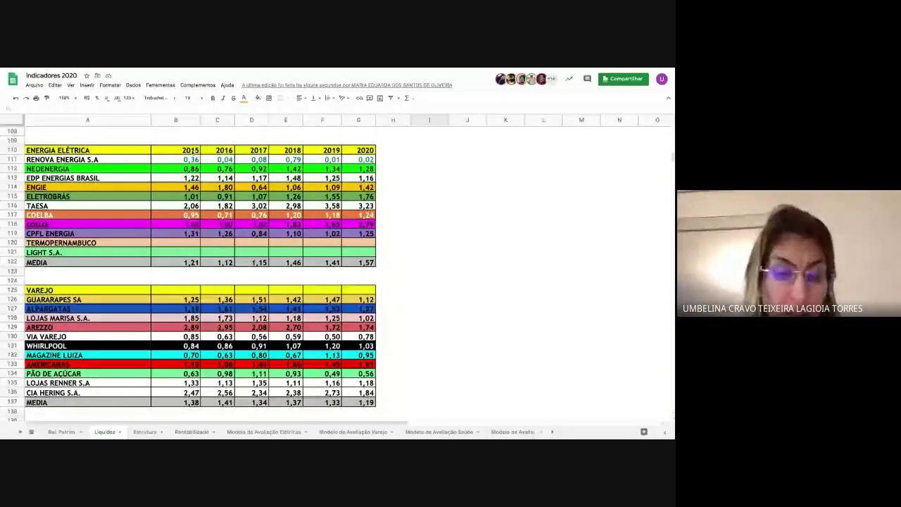
{"action": "left_click_drag", "start_coordinate": [176, 150], "coordinate": [359, 151]}
{"action": "key", "text": "ctrl+c"}
{"action": "left_click", "coordinate": [182, 290]}
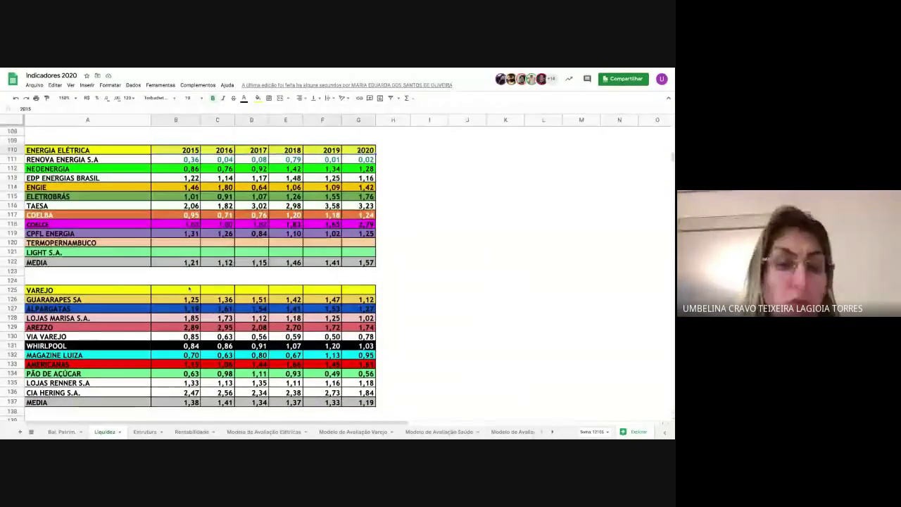
{"action": "key", "text": "ctrl+v"}
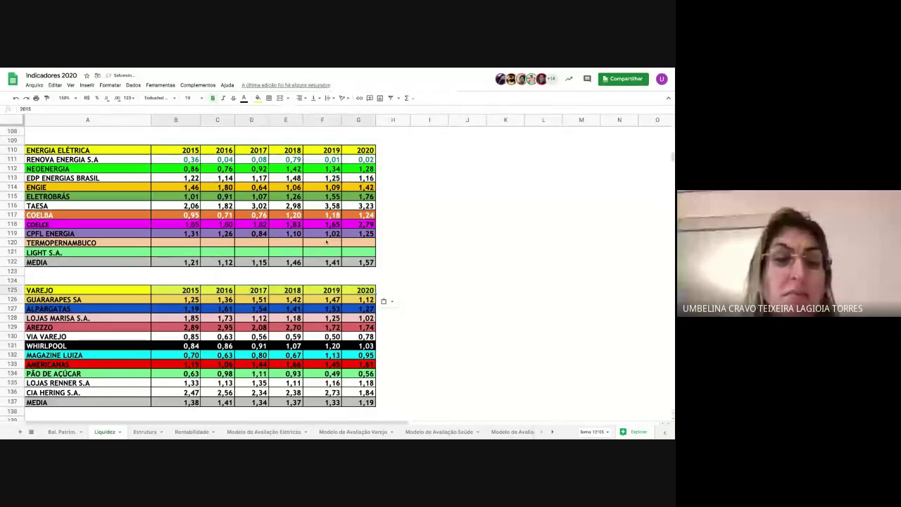
{"action": "scroll", "coordinate": [326, 242], "scroll_direction": "up", "scroll_amount": 2}
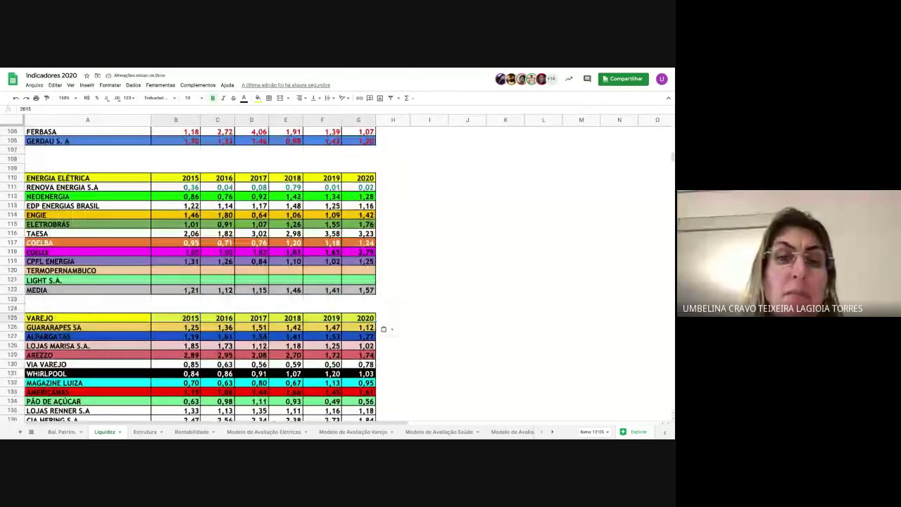
Step: Inspect the 2015 MEDIA formula of the SAÚDE block in B145 of the Liquidez Seca table
{"action": "scroll", "coordinate": [397, 151], "scroll_direction": "down", "scroll_amount": 1}
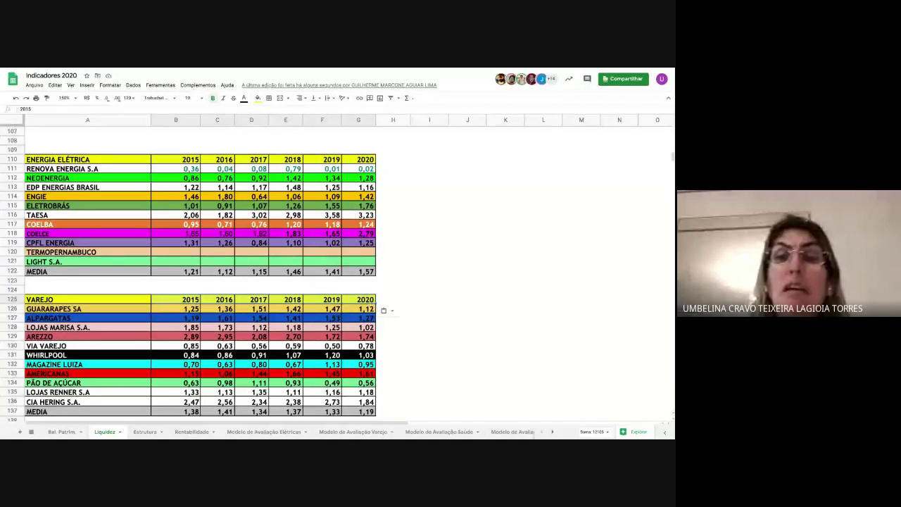
{"action": "scroll", "coordinate": [325, 299], "scroll_direction": "down", "scroll_amount": 5}
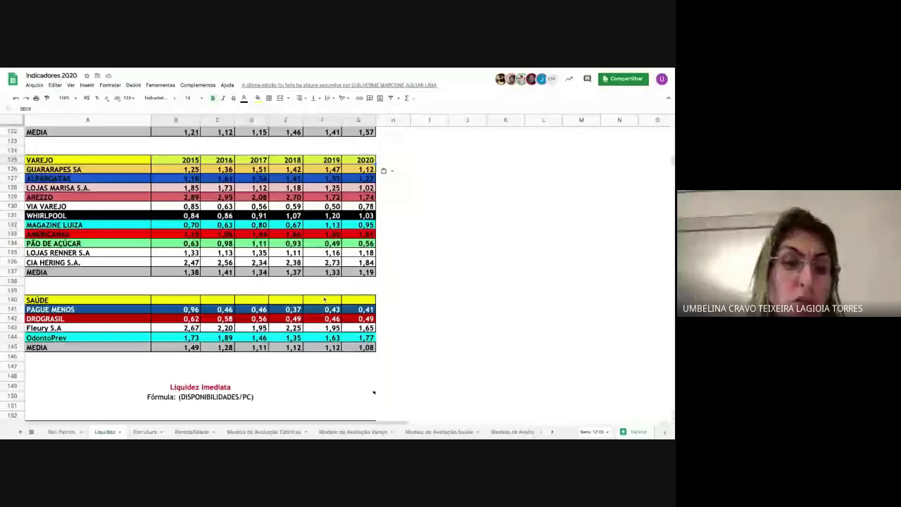
{"action": "double_click", "coordinate": [185, 347]}
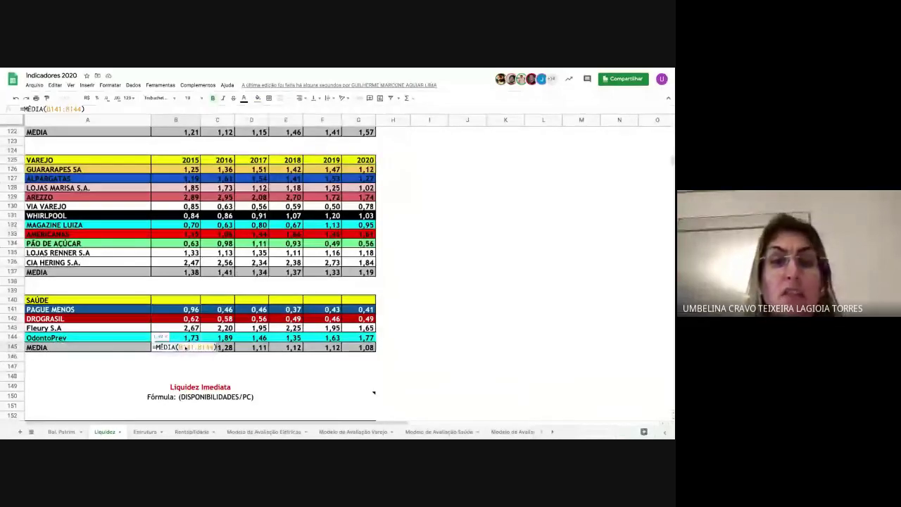
{"action": "key", "text": "Return"}
Step: Copy the 2015 to 2020 year headers from B125:G125 into the SAÚDE header row, B140:G140
{"action": "left_click", "coordinate": [191, 162]}
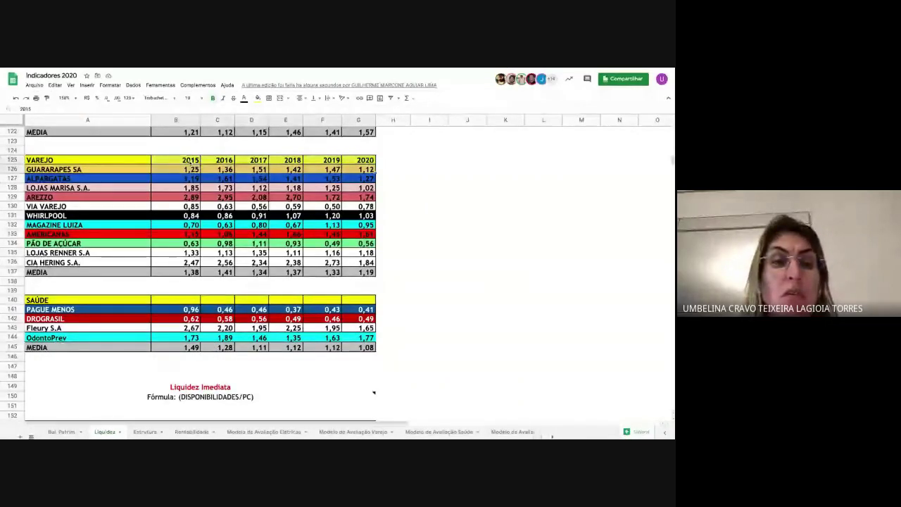
{"action": "left_click", "coordinate": [197, 161]}
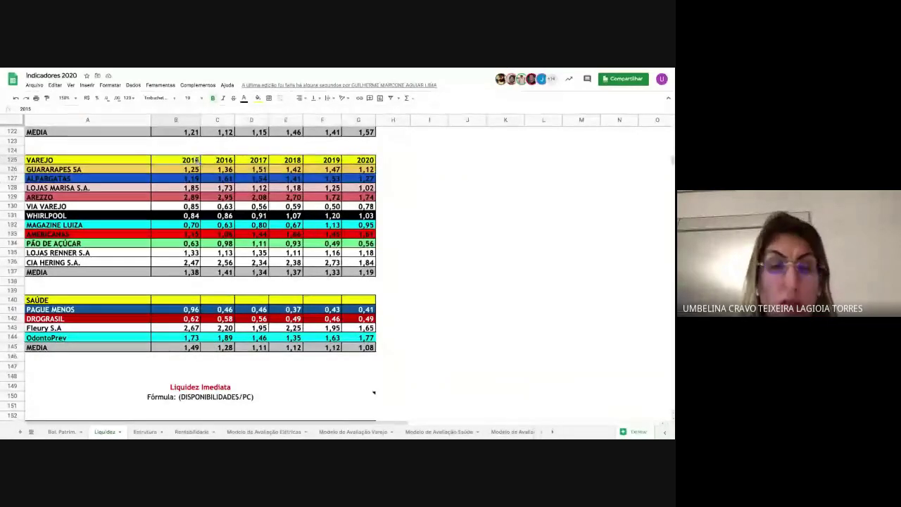
{"action": "left_click_drag", "start_coordinate": [196, 161], "coordinate": [374, 162]}
{"action": "key", "text": "ctrl+c"}
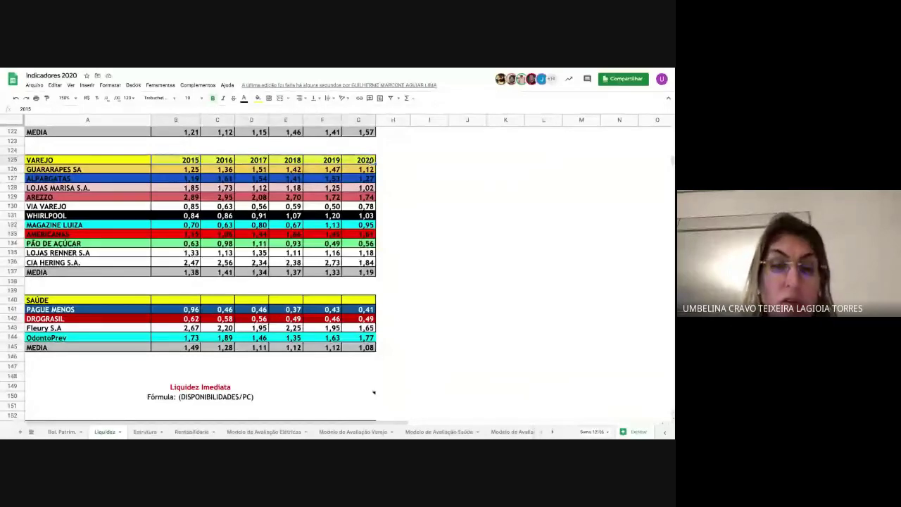
{"action": "left_click", "coordinate": [167, 302]}
{"action": "key", "text": "ctrl+v"}
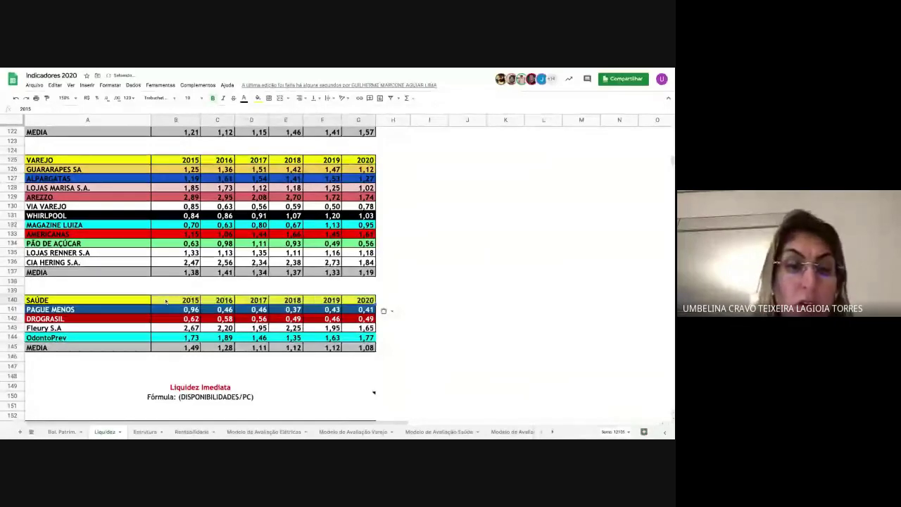
Step: Inspect the 2016 MEDIA formula of the SAÚDE block in C145 and review the tables back up to Liquidez Geral
{"action": "double_click", "coordinate": [219, 348]}
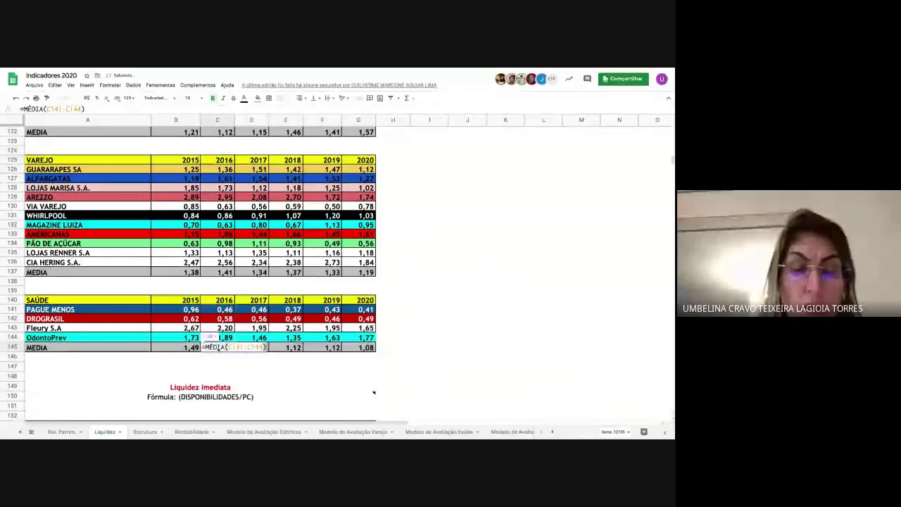
{"action": "key", "text": "Return"}
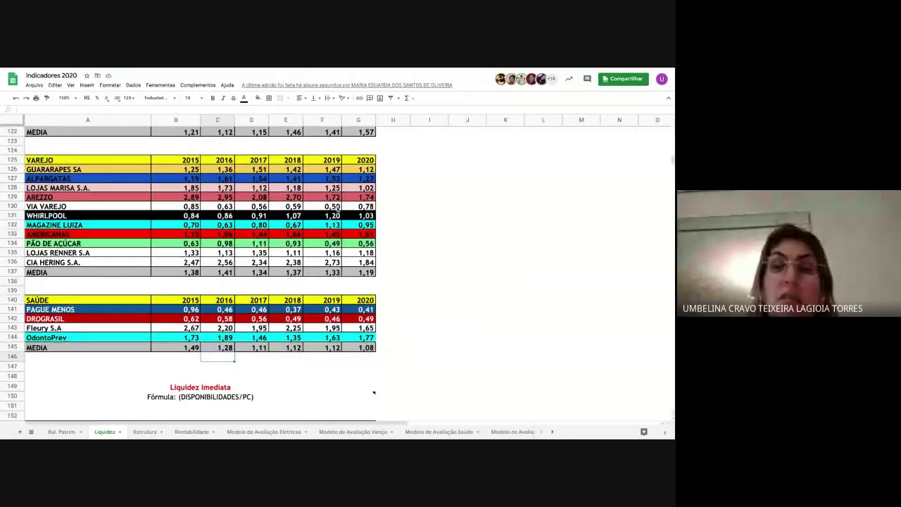
{"action": "scroll", "coordinate": [337, 209], "scroll_direction": "up", "scroll_amount": 5}
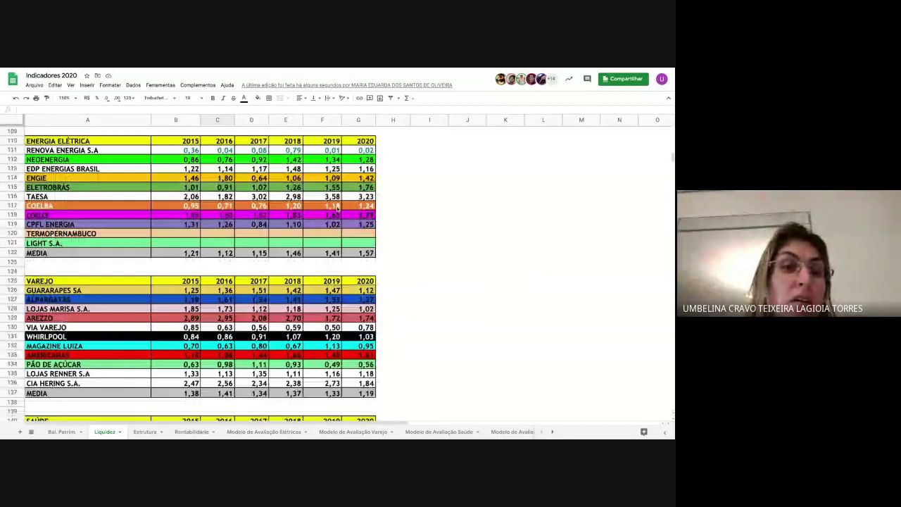
{"action": "scroll", "coordinate": [336, 207], "scroll_direction": "up", "scroll_amount": 20}
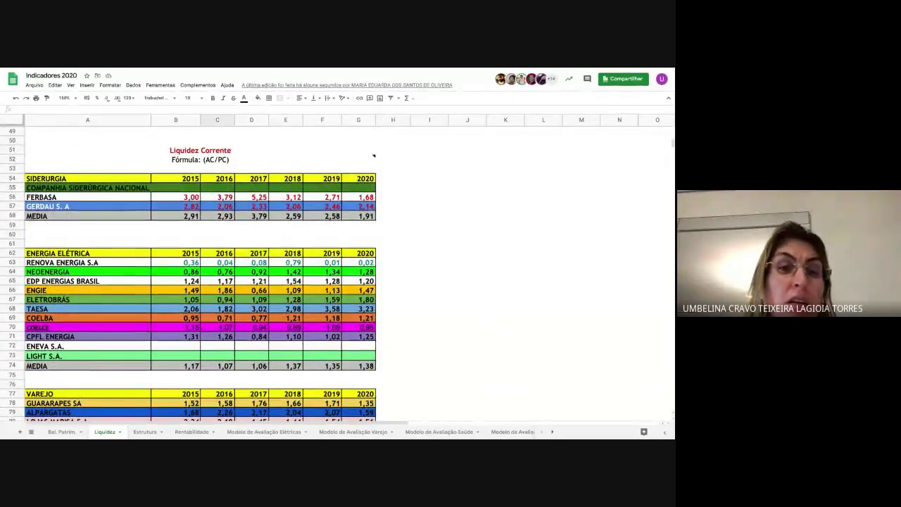
{"action": "scroll", "coordinate": [189, 274], "scroll_direction": "up", "scroll_amount": 1}
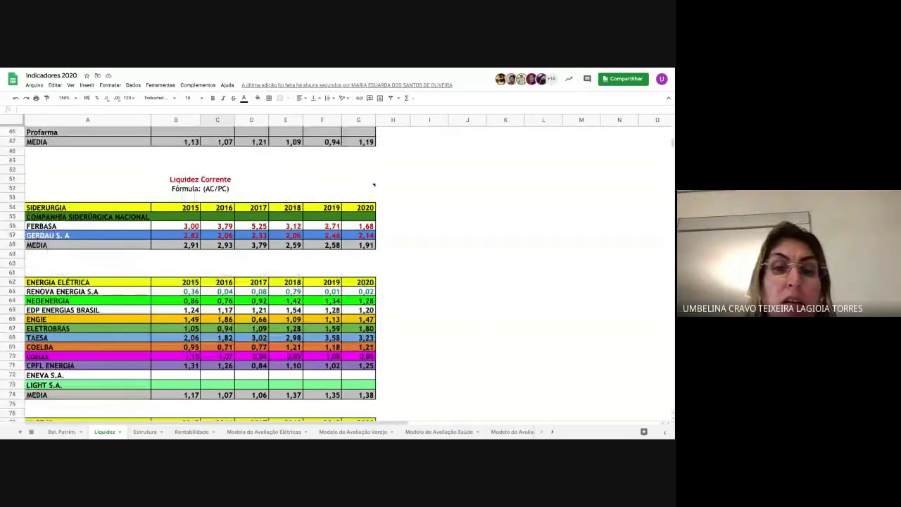
{"action": "scroll", "coordinate": [374, 185], "scroll_direction": "up", "scroll_amount": 13}
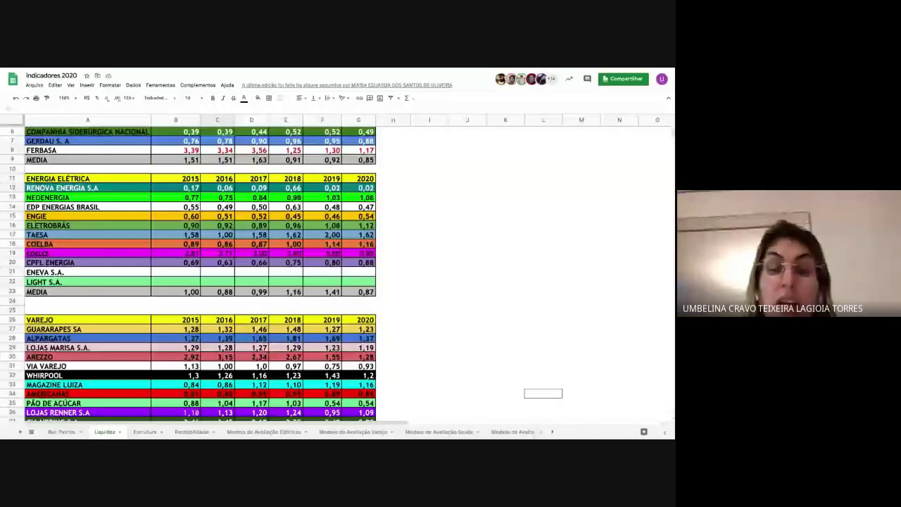
Step: Review the sector tables from Liquidez Geral through Liquidez Corrente and Liquidez Seca down to Liquidez Imediata
{"action": "scroll", "coordinate": [373, 147], "scroll_direction": "up", "scroll_amount": 2}
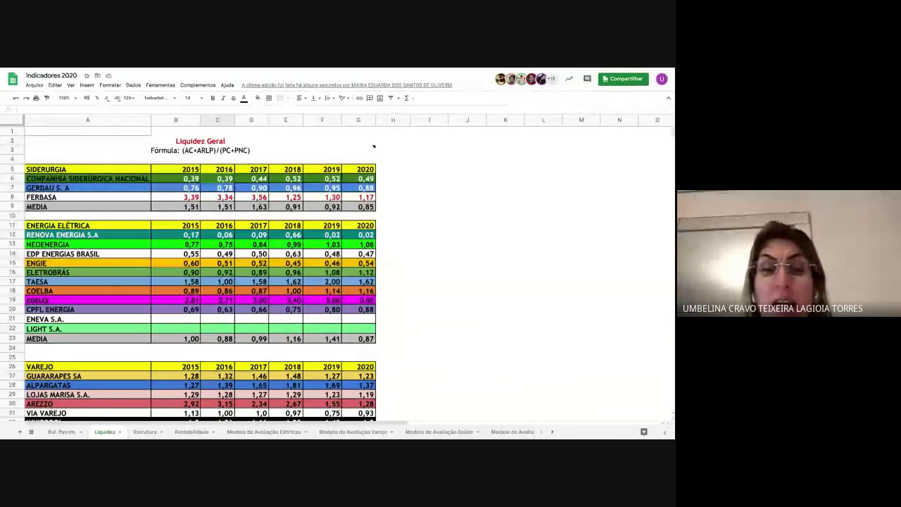
{"action": "scroll", "coordinate": [335, 275], "scroll_direction": "down", "scroll_amount": 2}
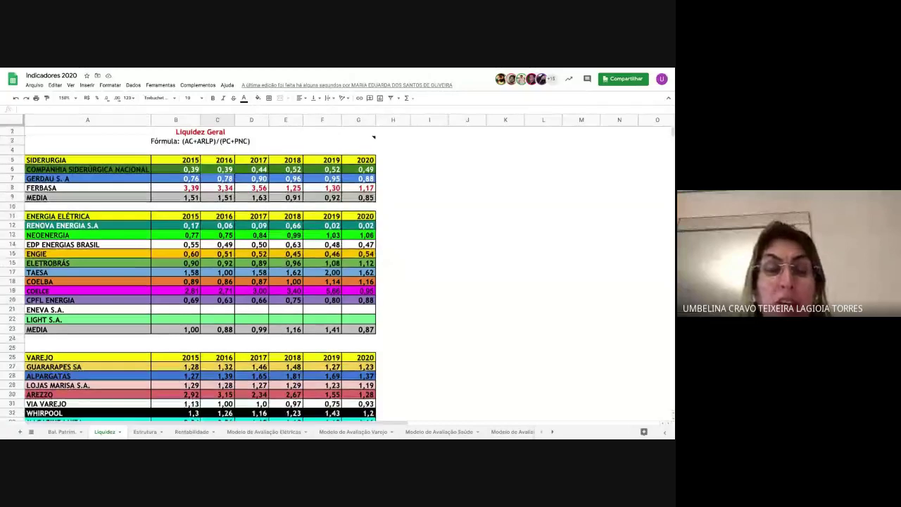
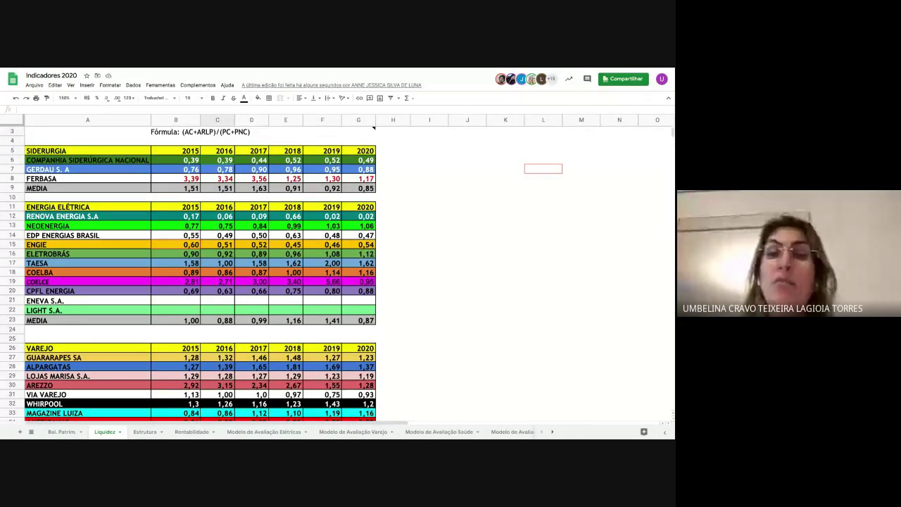
{"action": "scroll", "coordinate": [377, 300], "scroll_direction": "down", "scroll_amount": 5}
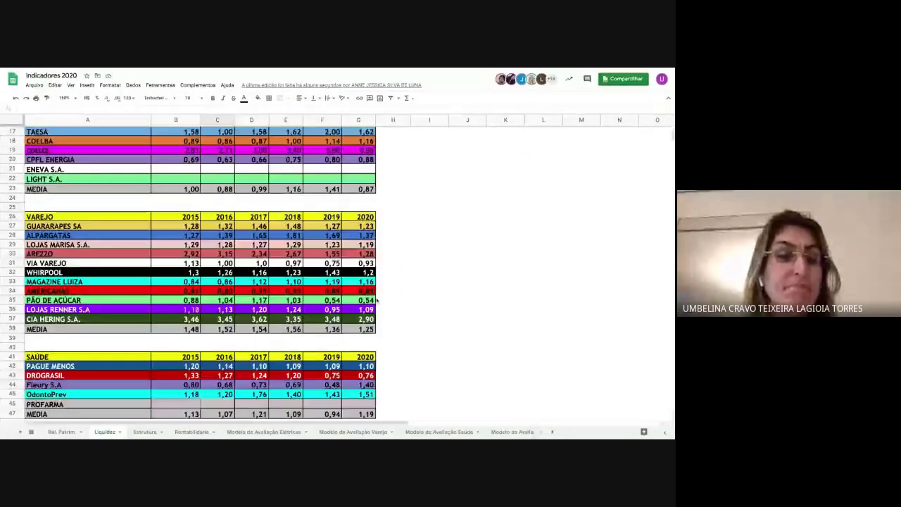
{"action": "scroll", "coordinate": [377, 301], "scroll_direction": "down", "scroll_amount": 7}
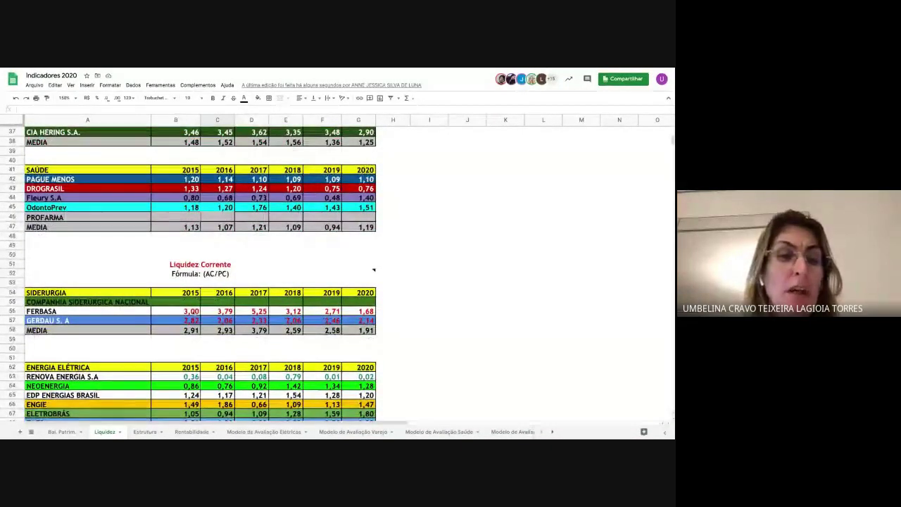
{"action": "scroll", "coordinate": [245, 293], "scroll_direction": "down", "scroll_amount": 6}
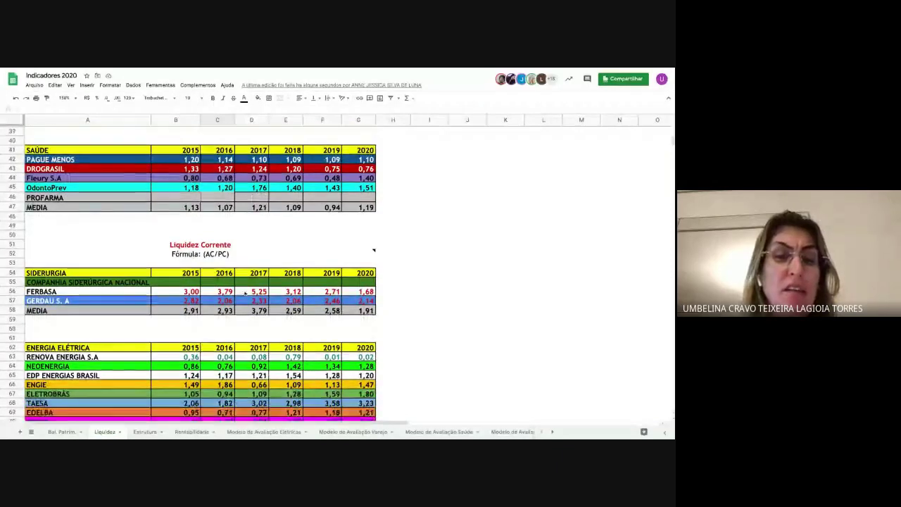
{"action": "scroll", "coordinate": [244, 292], "scroll_direction": "down", "scroll_amount": 4}
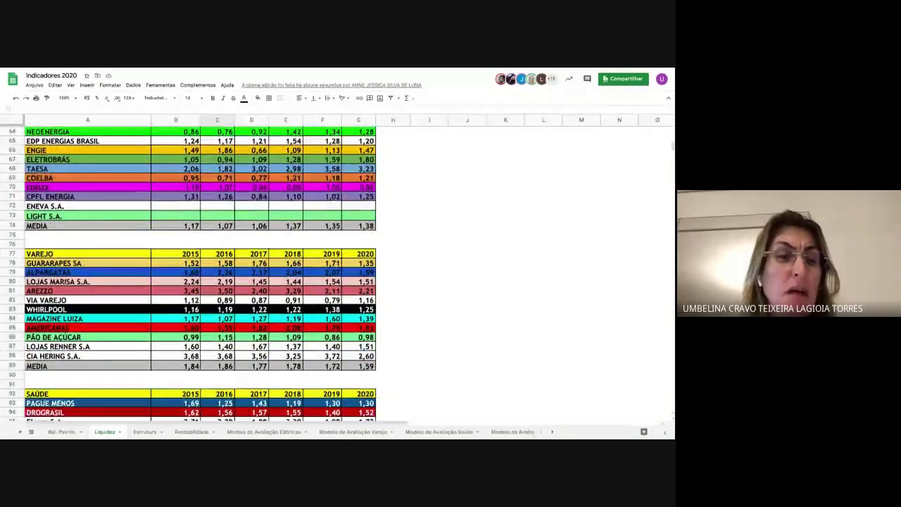
{"action": "scroll", "coordinate": [373, 166], "scroll_direction": "down", "scroll_amount": 9}
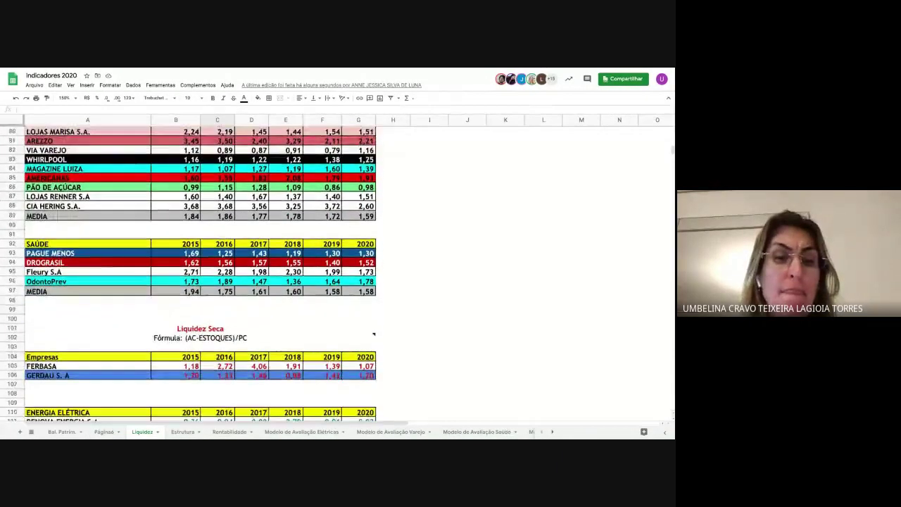
{"action": "scroll", "coordinate": [245, 293], "scroll_direction": "down", "scroll_amount": 2}
{"action": "scroll", "coordinate": [245, 293], "scroll_direction": "up", "scroll_amount": 1}
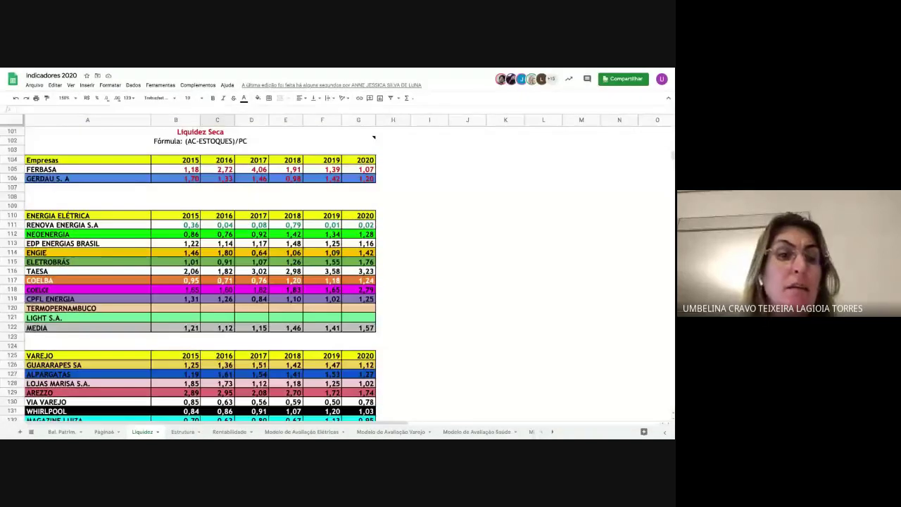
{"action": "scroll", "coordinate": [245, 293], "scroll_direction": "down", "scroll_amount": 7}
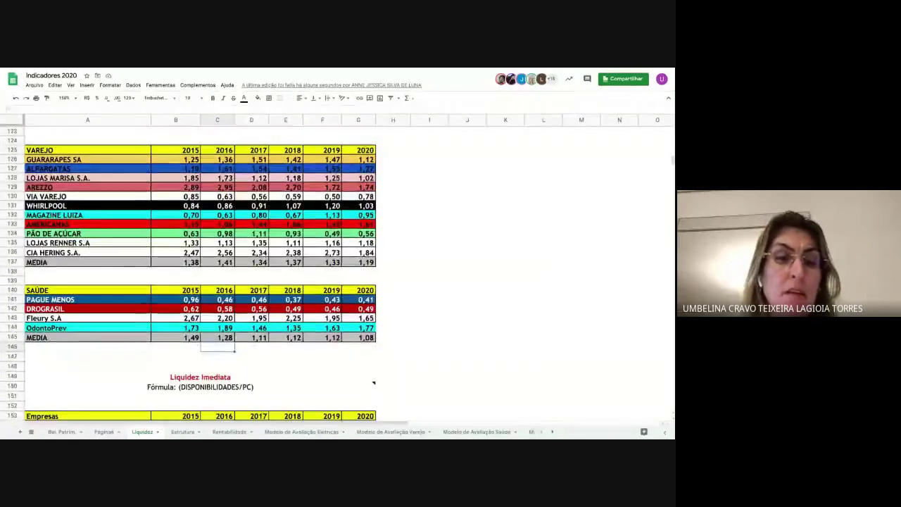
{"action": "scroll", "coordinate": [203, 273], "scroll_direction": "down", "scroll_amount": 5}
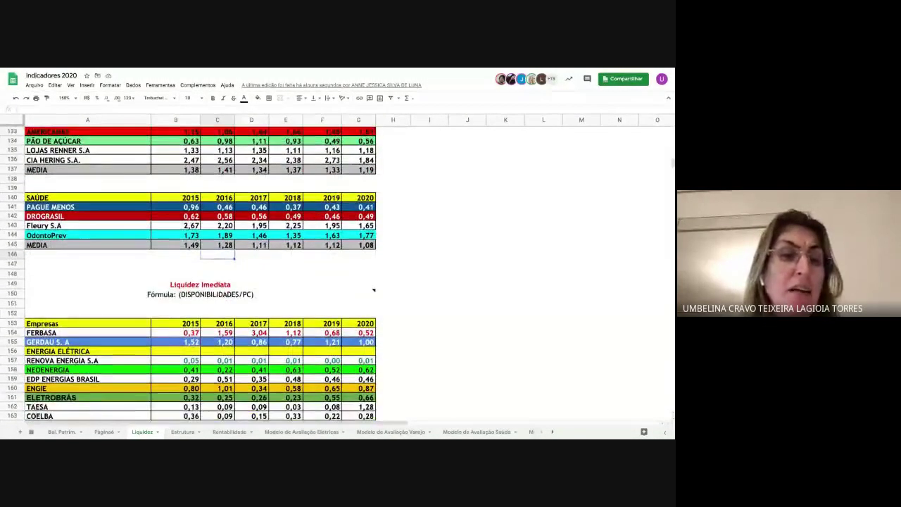
{"action": "scroll", "coordinate": [202, 273], "scroll_direction": "down", "scroll_amount": 1}
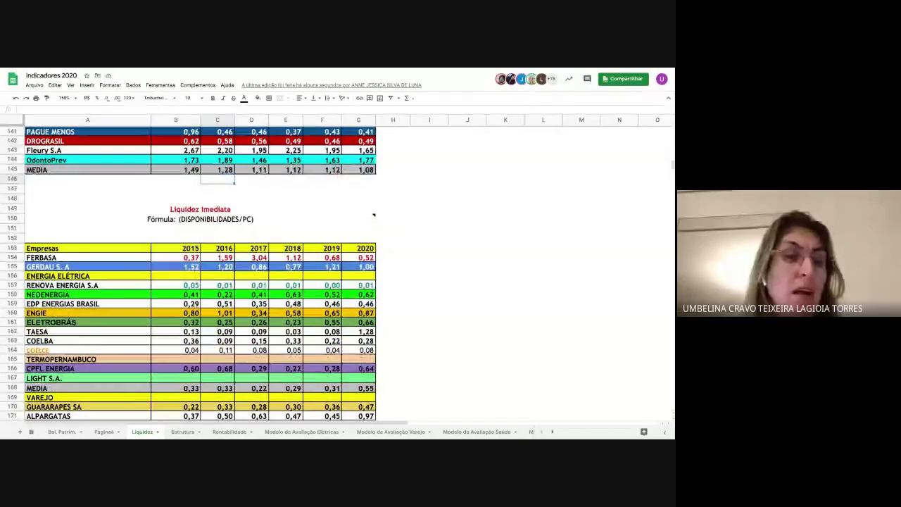
Step: Insert three rows above the ENERGIA ELÉTRICA row in the Liquidez Imediata table, starting at row 156
{"action": "left_click", "coordinate": [16, 276]}
{"action": "right_click", "coordinate": [16, 275]}
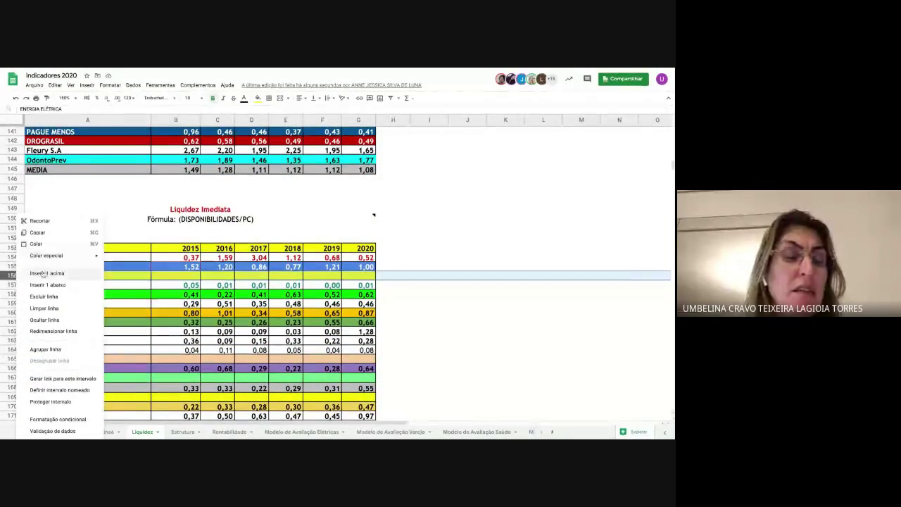
{"action": "left_click", "coordinate": [44, 273]}
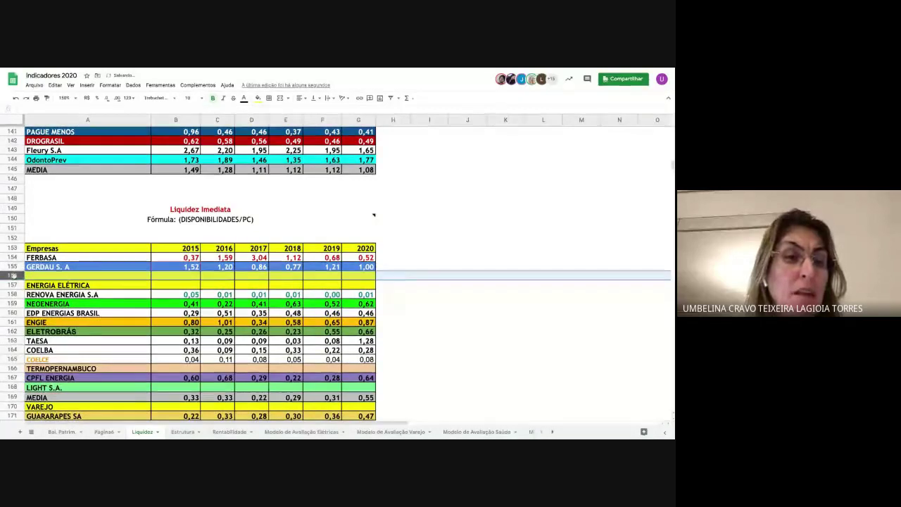
{"action": "right_click", "coordinate": [12, 275]}
{"action": "left_click", "coordinate": [24, 273]}
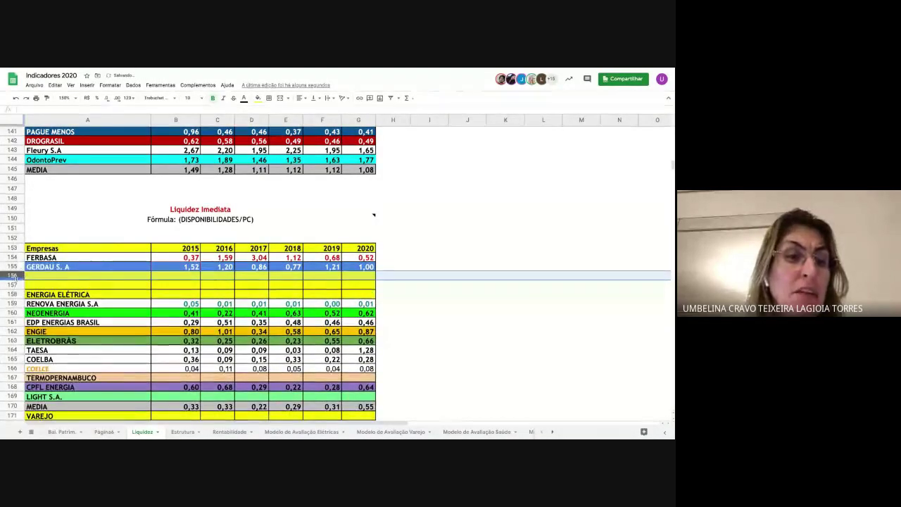
{"action": "right_click", "coordinate": [17, 275]}
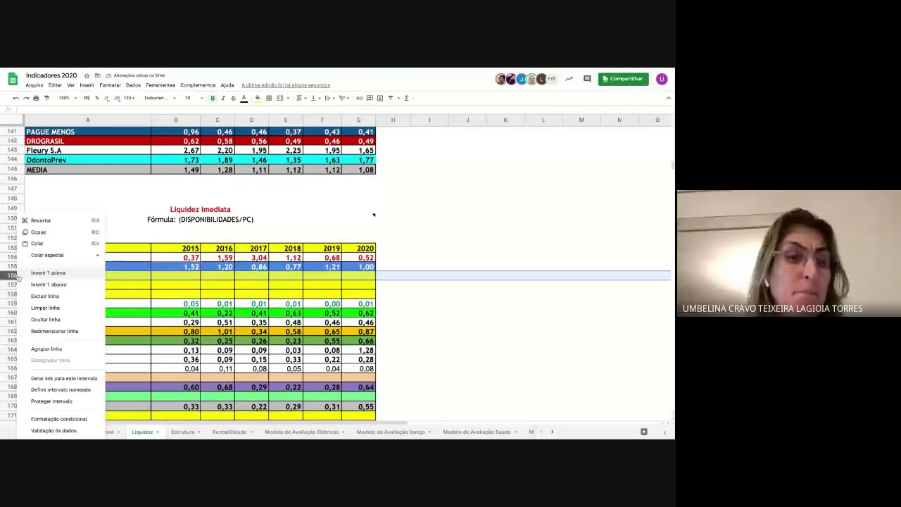
{"action": "left_click", "coordinate": [28, 274]}
Step: Copy blank row 138 onto rows 156 to 158 to clear their yellow fill and borders
{"action": "scroll", "coordinate": [43, 237], "scroll_direction": "up", "scroll_amount": 2}
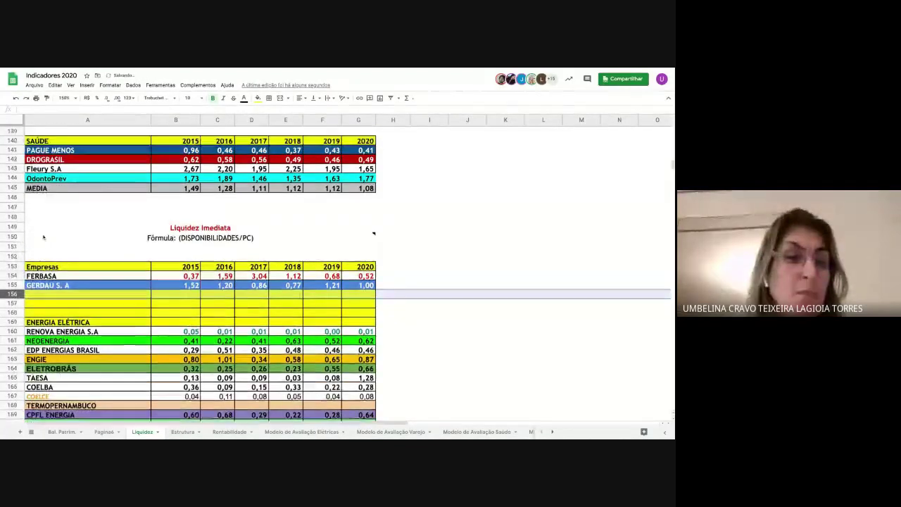
{"action": "left_click", "coordinate": [12, 150]}
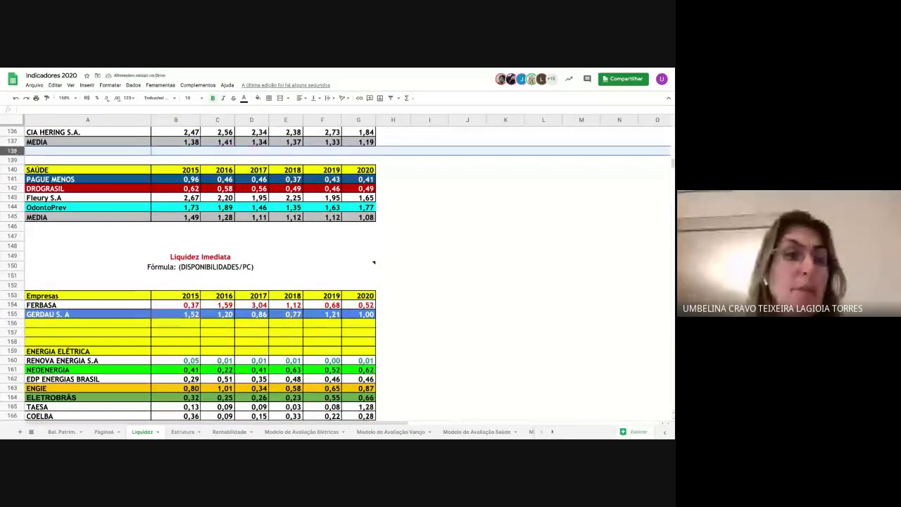
{"action": "left_click_drag", "start_coordinate": [15, 324], "coordinate": [15, 342]}
{"action": "key", "text": "ctrl+v"}
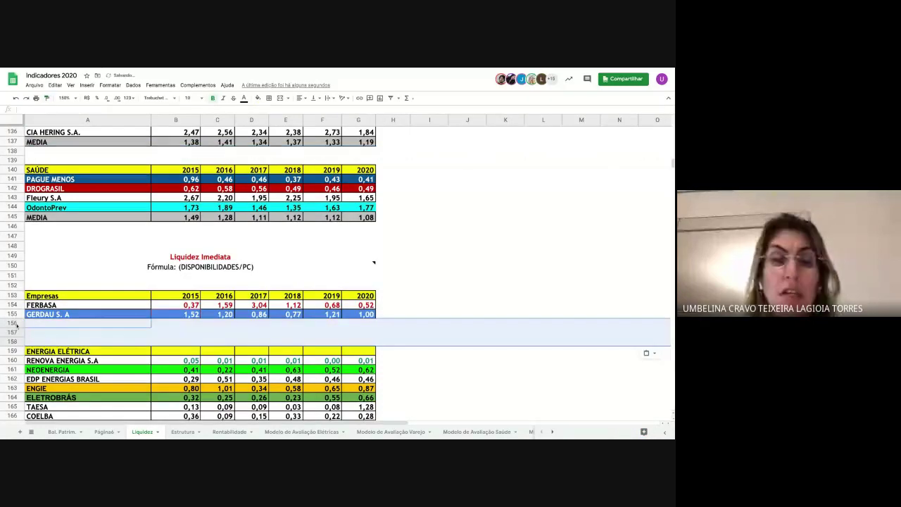
{"action": "scroll", "coordinate": [334, 287], "scroll_direction": "down", "scroll_amount": 1}
{"action": "scroll", "coordinate": [334, 287], "scroll_direction": "down", "scroll_amount": 1}
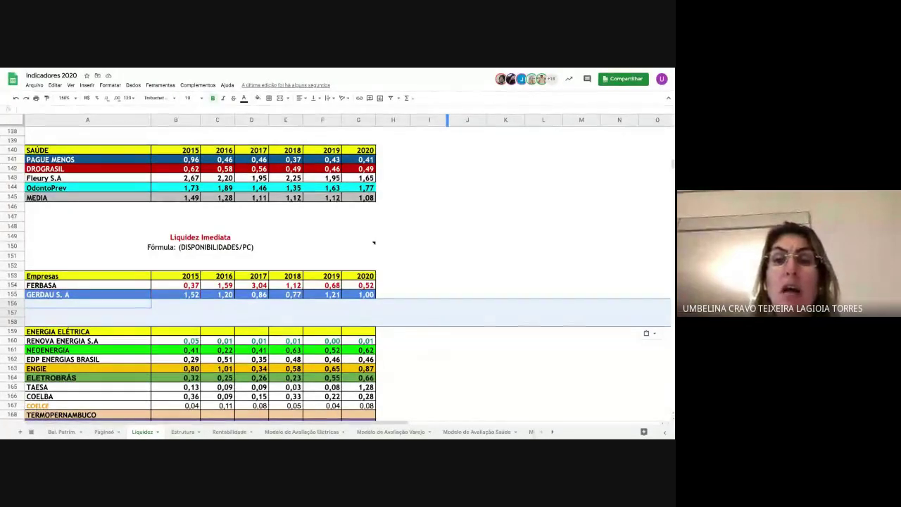
Step: On the Bal. Patrim. sheet, examine the Caixa e Equivalentes de Caixa and Aplicações Financeiras rows, 72 and 73
{"action": "left_click", "coordinate": [69, 432]}
{"action": "scroll", "coordinate": [133, 324], "scroll_direction": "up", "scroll_amount": 1}
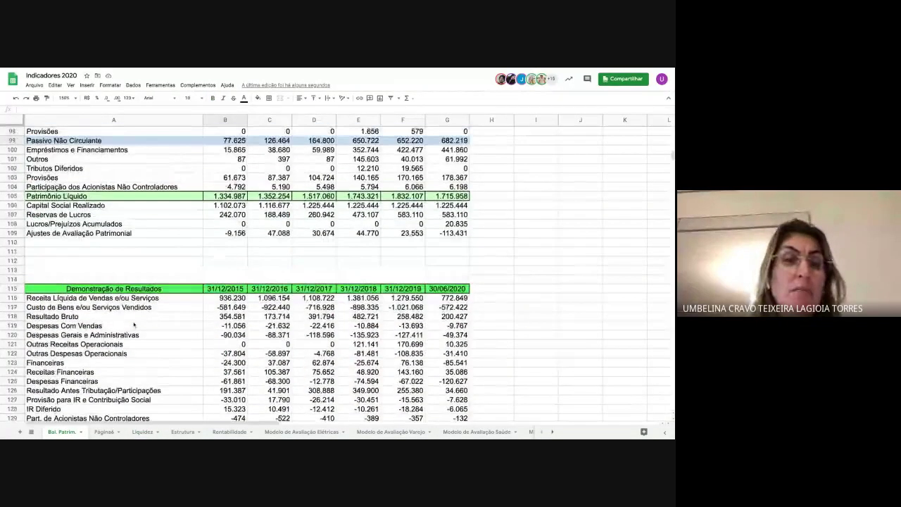
{"action": "scroll", "coordinate": [134, 325], "scroll_direction": "up", "scroll_amount": 10}
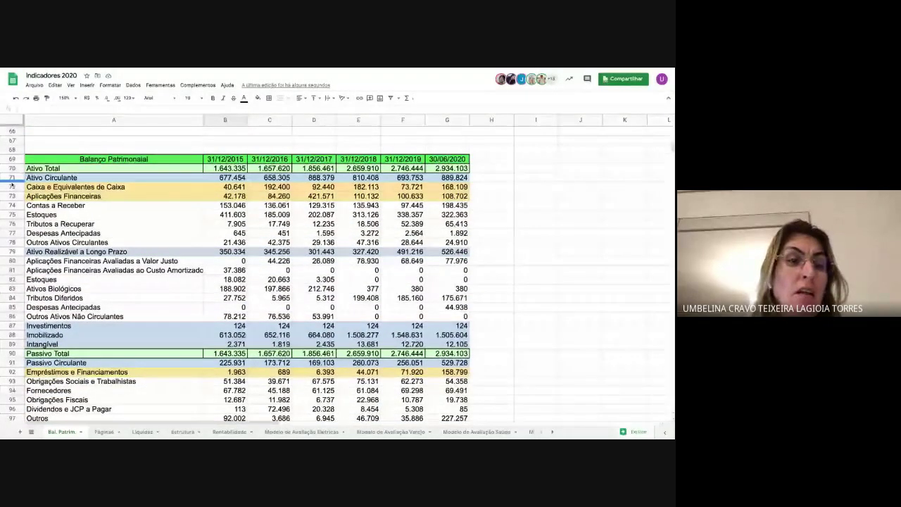
{"action": "left_click_drag", "start_coordinate": [12, 185], "coordinate": [17, 195]}
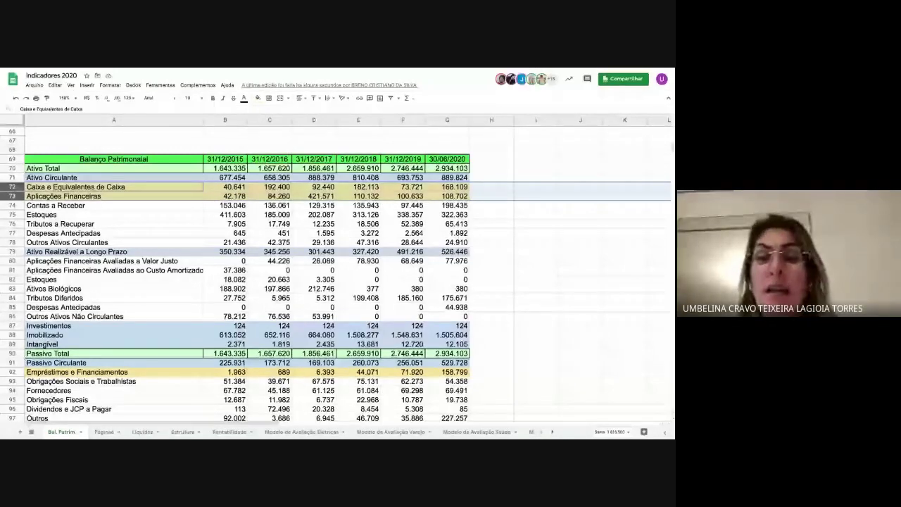
Step: Find the GERDAU S.A. sheet among all the workbook's sheets and open it
{"action": "left_click", "coordinate": [31, 432]}
{"action": "scroll", "coordinate": [70, 393], "scroll_direction": "down", "scroll_amount": 5}
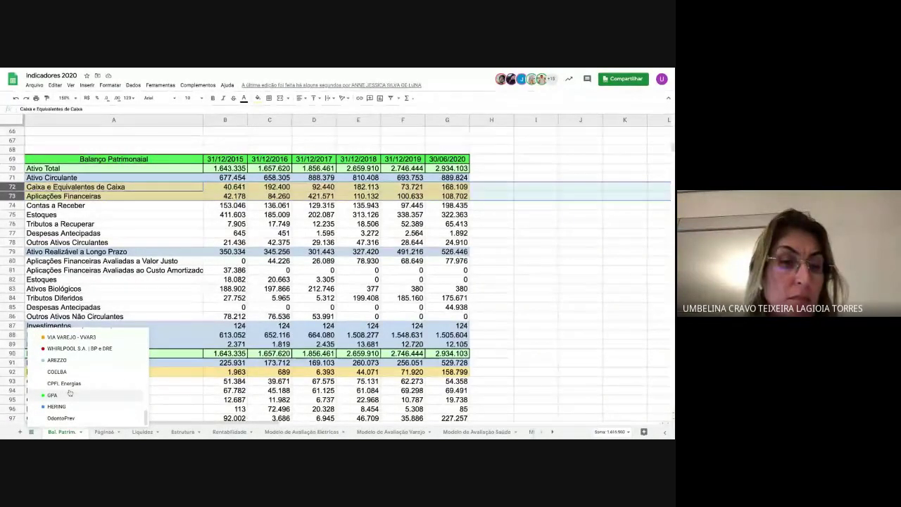
{"action": "scroll", "coordinate": [69, 393], "scroll_direction": "up", "scroll_amount": 5}
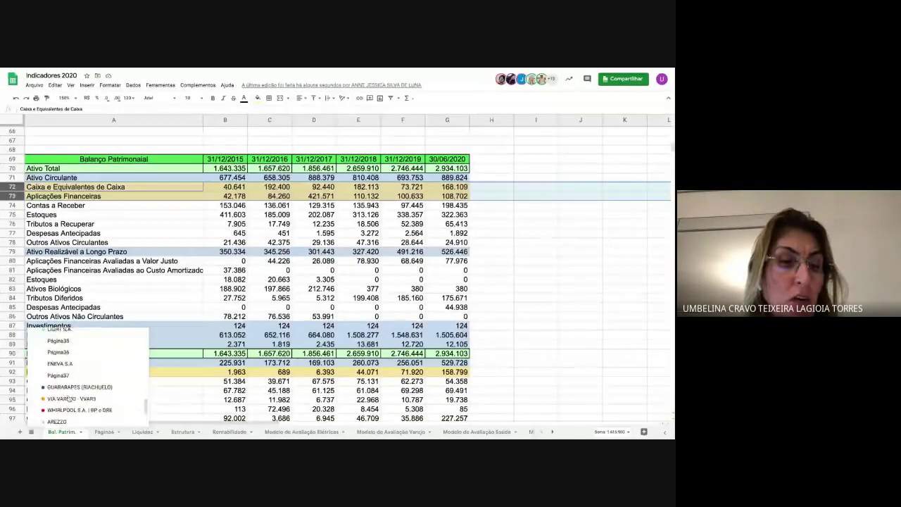
{"action": "scroll", "coordinate": [69, 398], "scroll_direction": "down", "scroll_amount": 2}
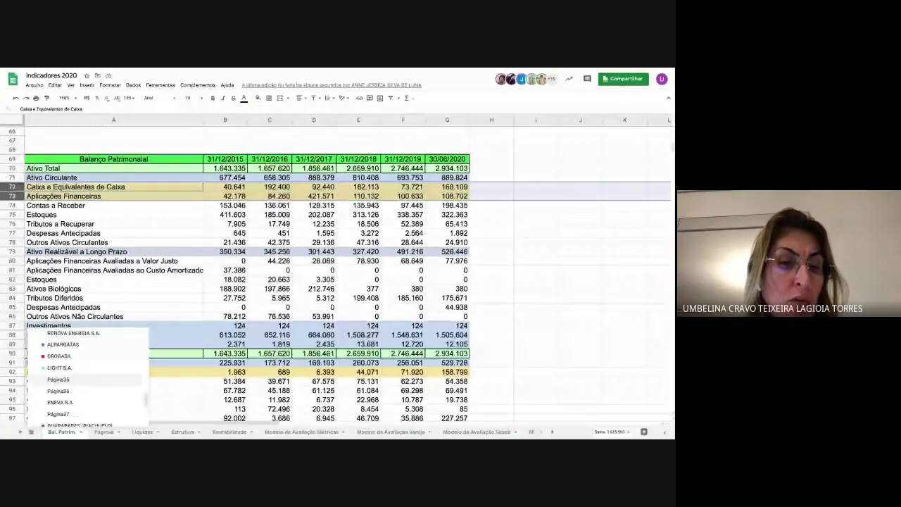
{"action": "scroll", "coordinate": [69, 399], "scroll_direction": "down", "scroll_amount": 3}
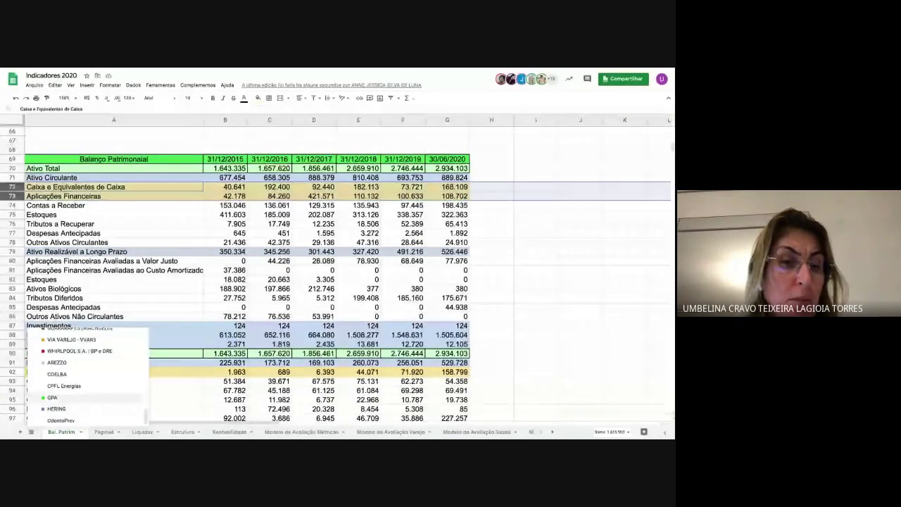
{"action": "scroll", "coordinate": [77, 380], "scroll_direction": "up", "scroll_amount": 5}
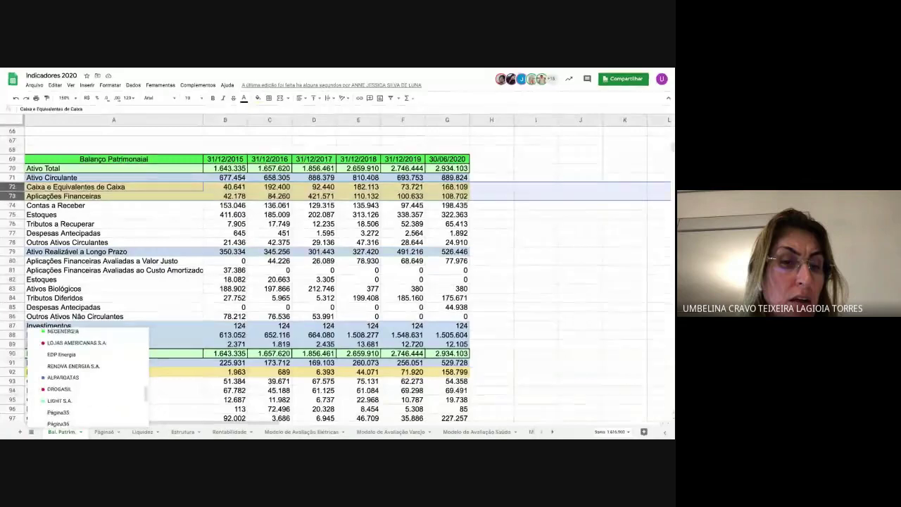
{"action": "scroll", "coordinate": [76, 359], "scroll_direction": "up", "scroll_amount": 4}
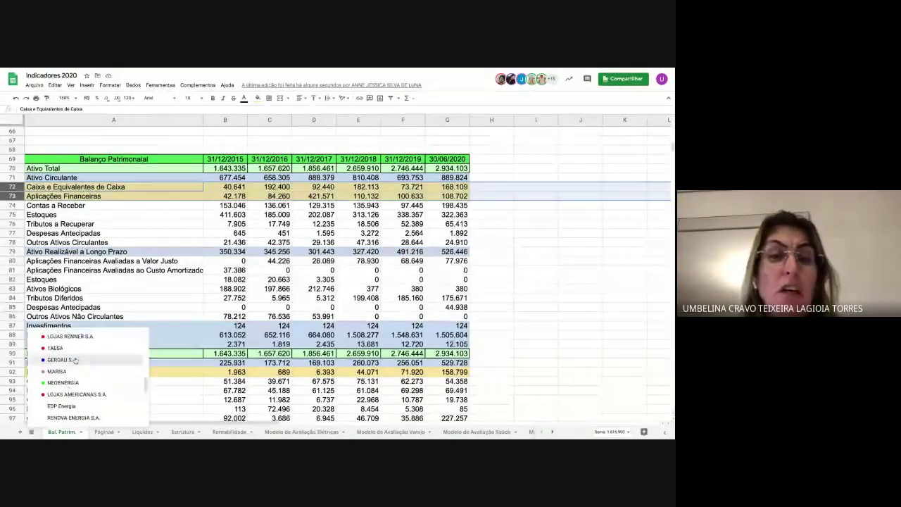
{"action": "left_click", "coordinate": [63, 360]}
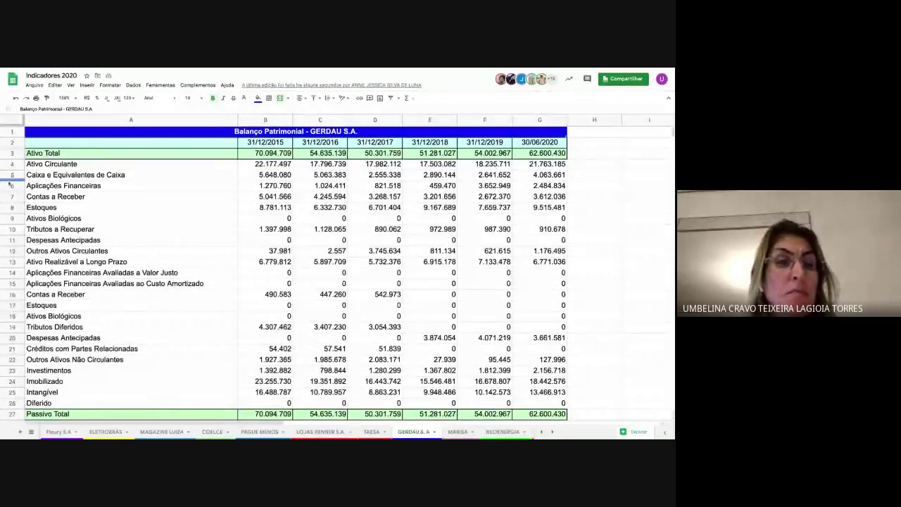
Step: Fill the Caixa e Equivalentes de Caixa and Aplicações Financeiras rows, A5:G6, of Gerdau's balance sheet with yellow
{"action": "left_click", "coordinate": [46, 176]}
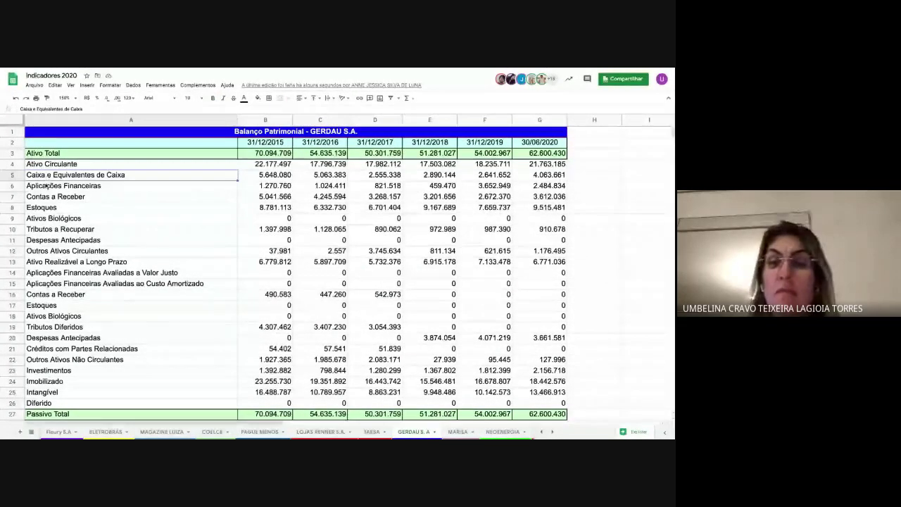
{"action": "left_click", "coordinate": [45, 185], "text": "shift"}
{"action": "left_click", "coordinate": [537, 185], "text": "shift"}
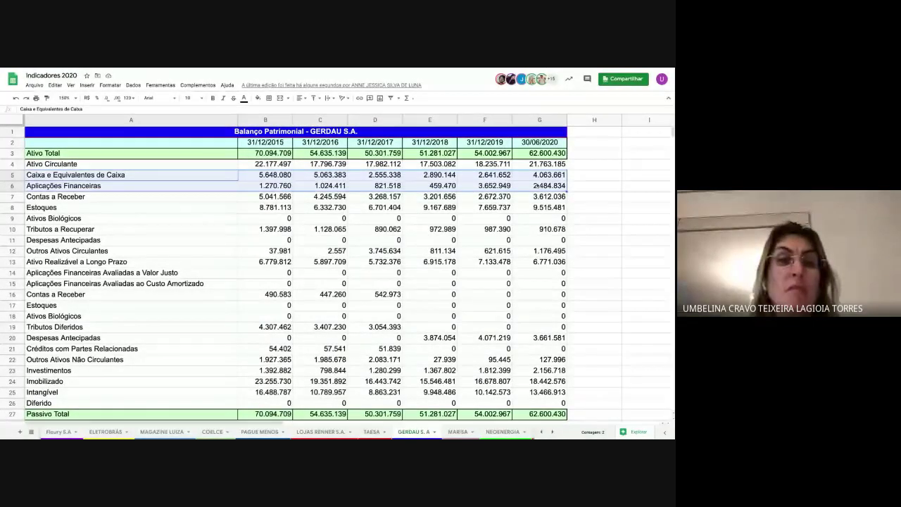
{"action": "left_click", "coordinate": [258, 98]}
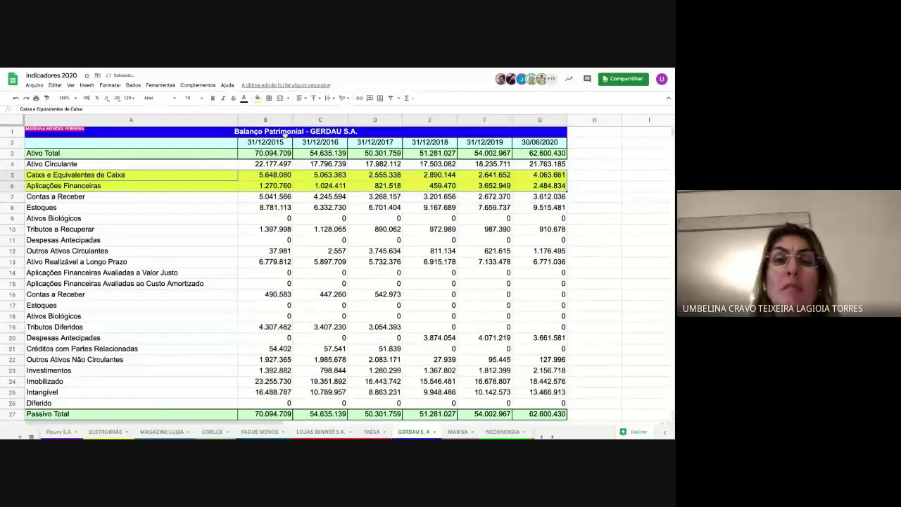
Step: Return to the Liquidez sheet at the Liquidez Imediata table
{"action": "left_click", "coordinate": [30, 427]}
{"action": "scroll", "coordinate": [51, 357], "scroll_direction": "up", "scroll_amount": 5}
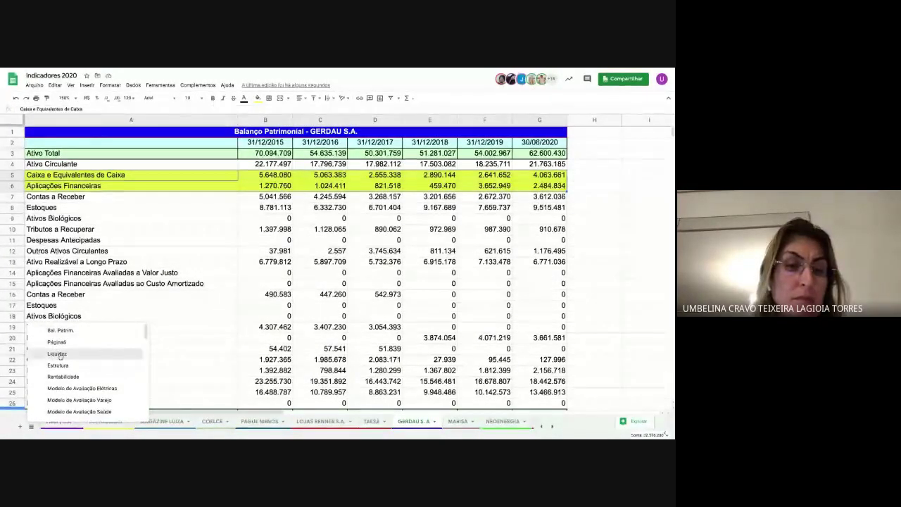
{"action": "left_click", "coordinate": [57, 354]}
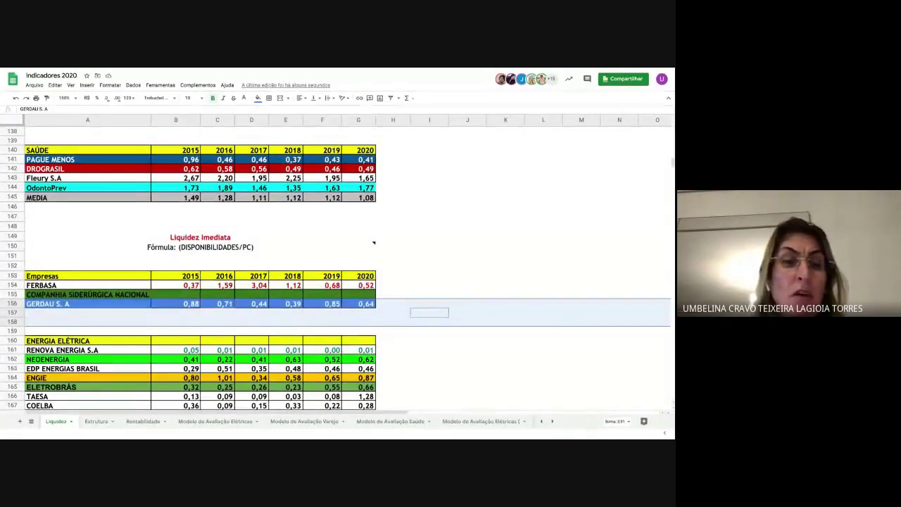
Step: On the Bal. Patrim. sheet, review the Caixa e Equivalentes de Caixa and Aplicações Financeiras rows, 72 and 73, behind the Liquidez Imediata formula
{"action": "left_click", "coordinate": [220, 248]}
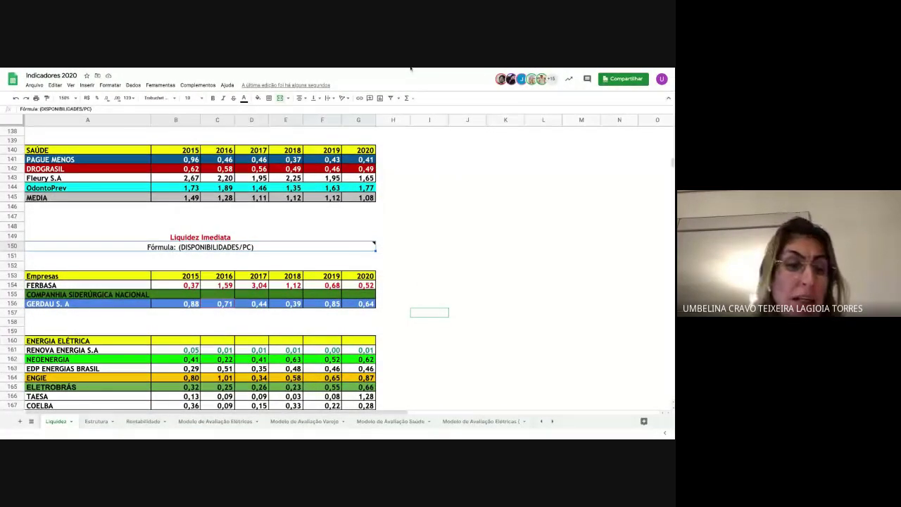
{"action": "left_click", "coordinate": [31, 421]}
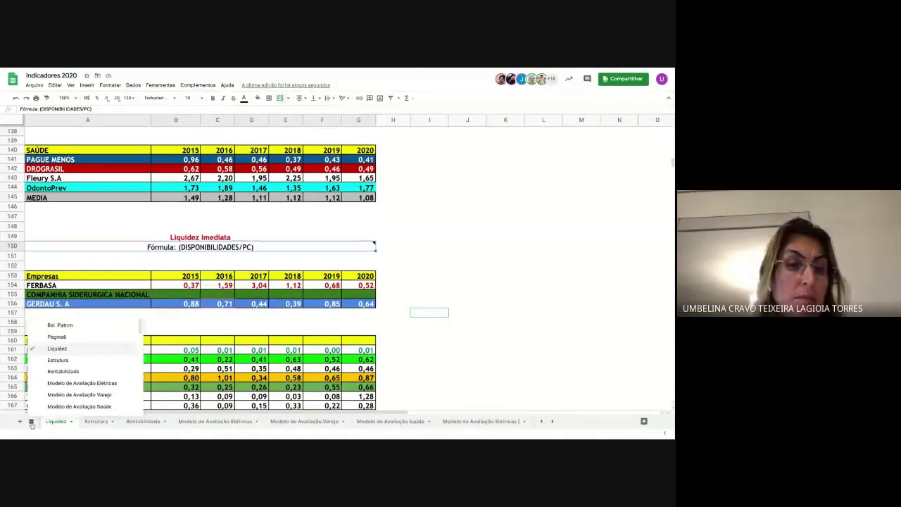
{"action": "left_click", "coordinate": [60, 324]}
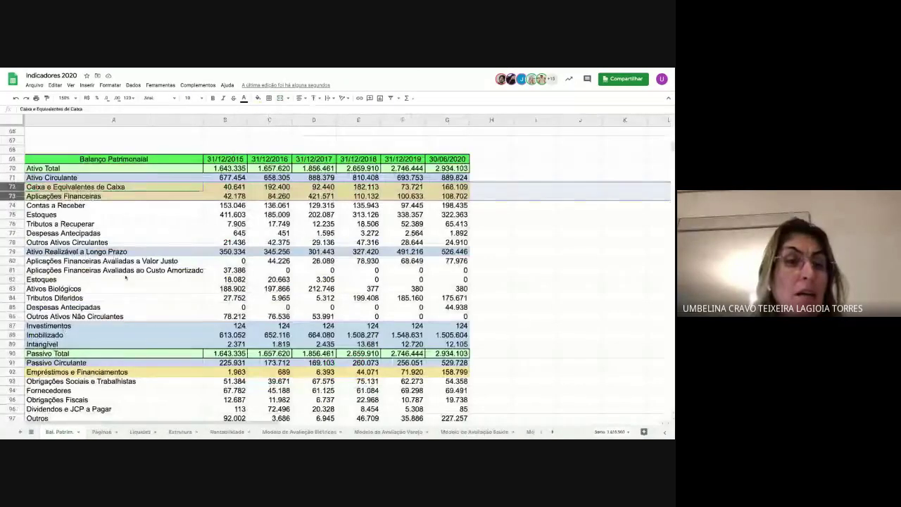
{"action": "left_click", "coordinate": [14, 187]}
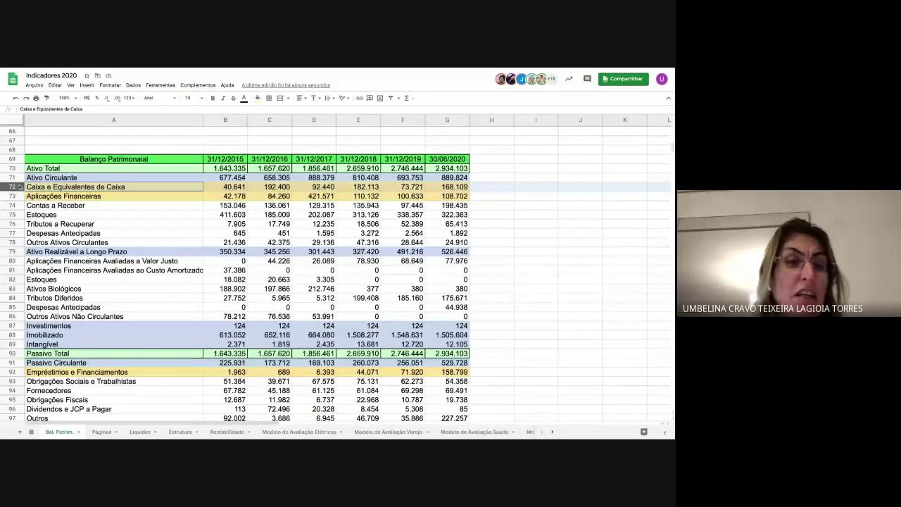
{"action": "left_click_drag", "start_coordinate": [20, 186], "coordinate": [20, 196]}
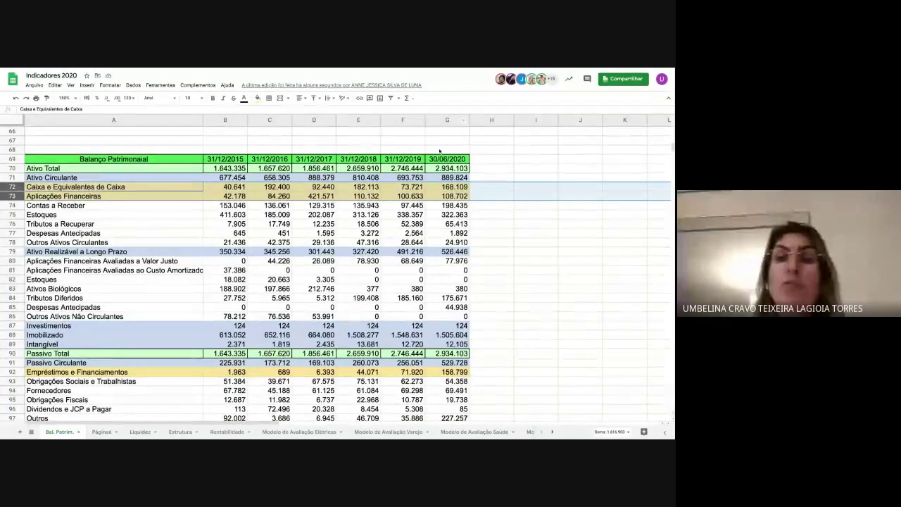
Step: On the Liquidez sheet, copy the 2015–2020 year headers of the Liquidez Imediata table into its ENERGIA ELÉTRICA header row
{"action": "left_click", "coordinate": [140, 431]}
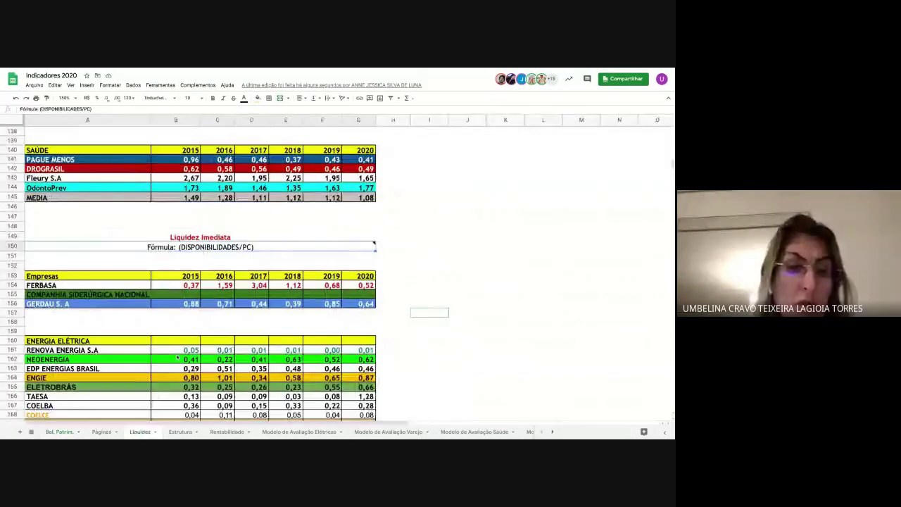
{"action": "left_click", "coordinate": [191, 276]}
{"action": "left_click", "coordinate": [352, 280], "text": "shift"}
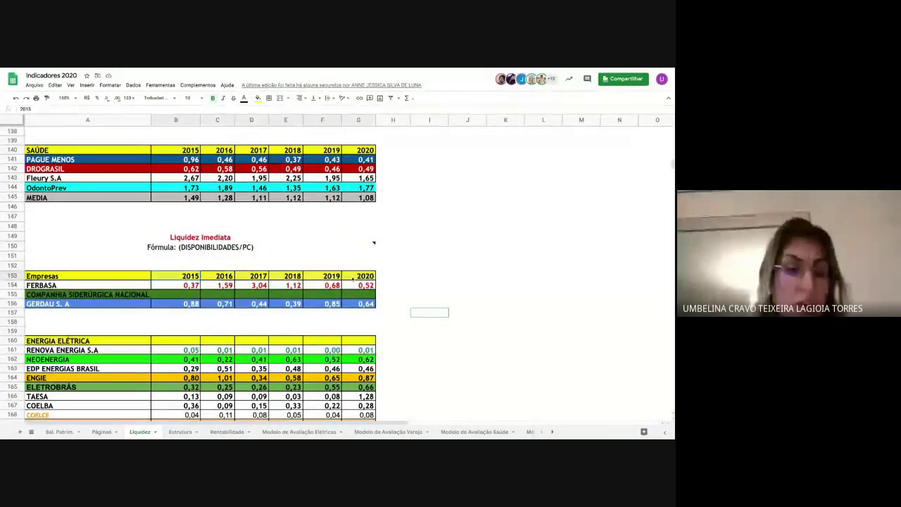
{"action": "key", "text": "ctrl+c"}
{"action": "left_click", "coordinate": [191, 341]}
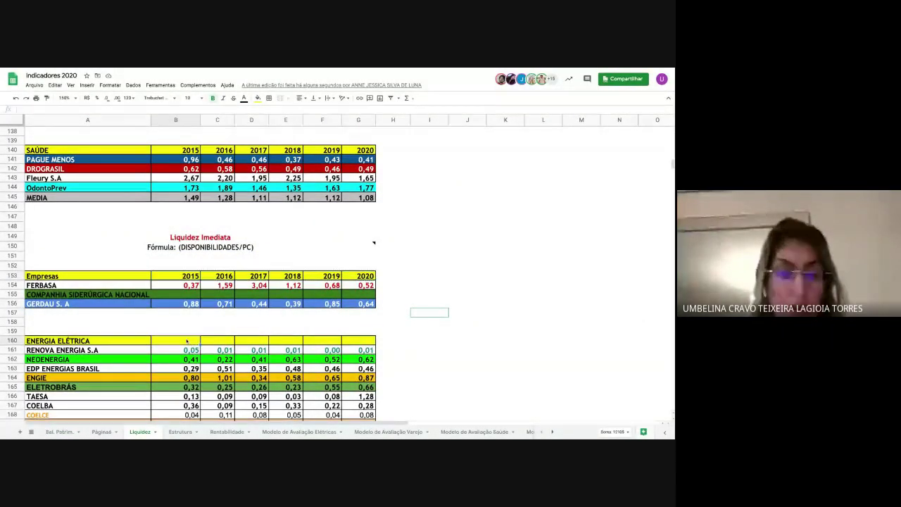
{"action": "key", "text": "ctrl+v"}
Step: Insert two rows above the VAREJO header in the Liquidez Imediata table
{"action": "scroll", "coordinate": [192, 340], "scroll_direction": "down", "scroll_amount": 3}
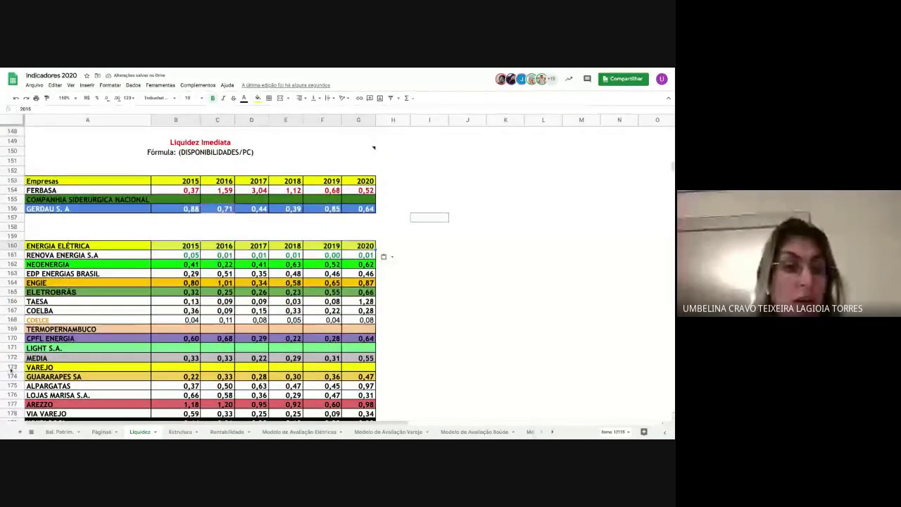
{"action": "right_click", "coordinate": [13, 366]}
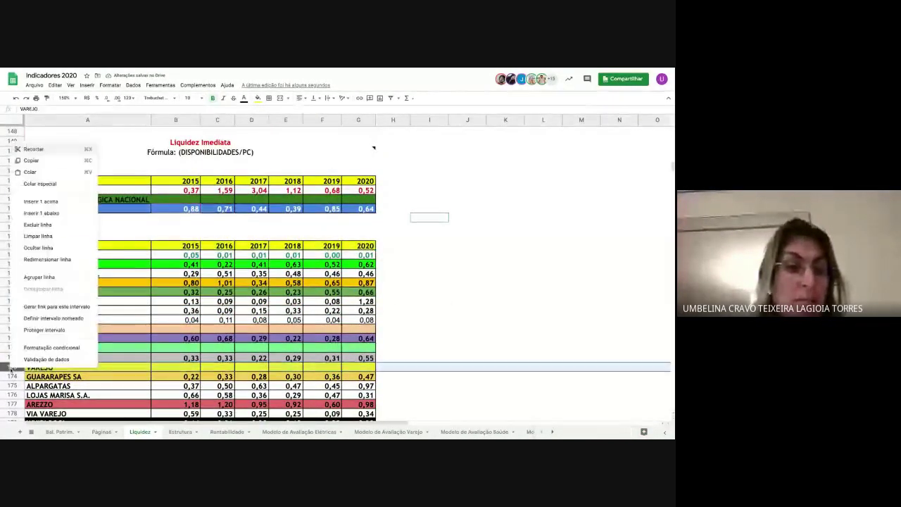
{"action": "left_click", "coordinate": [48, 200]}
{"action": "right_click", "coordinate": [14, 367]}
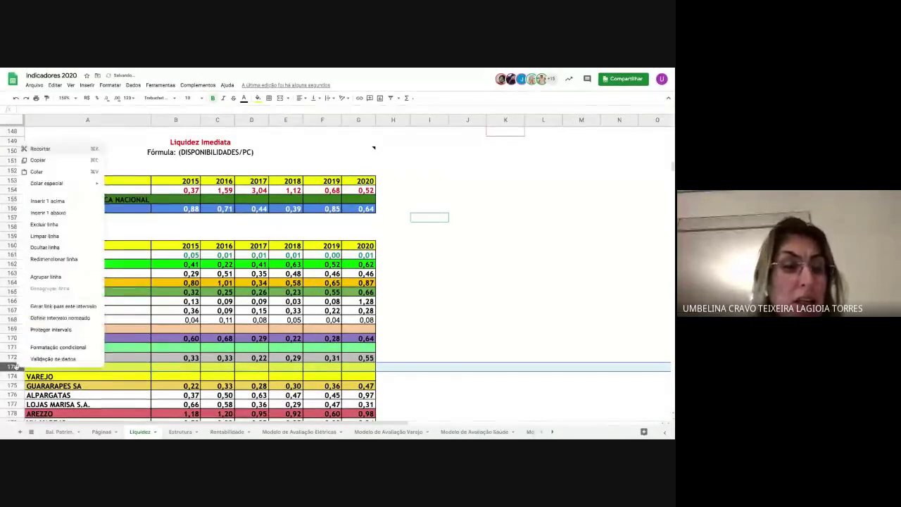
{"action": "left_click", "coordinate": [48, 201]}
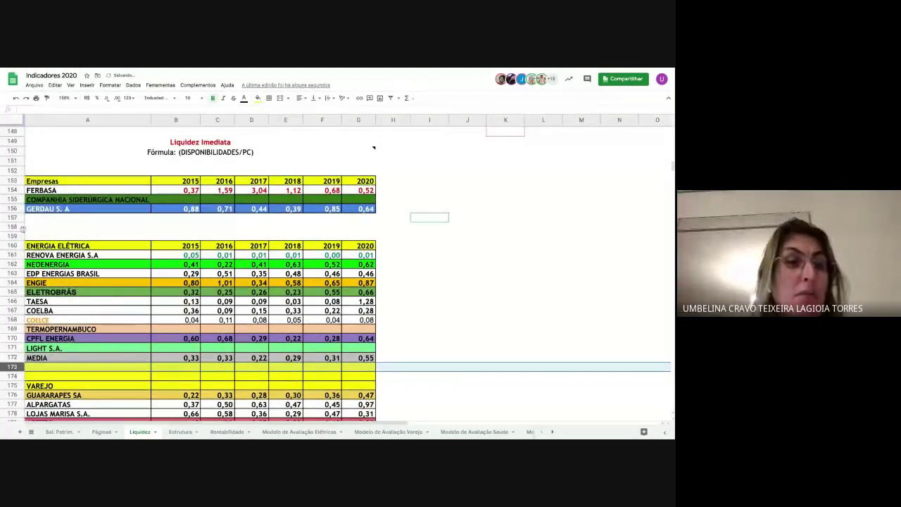
Step: Copy the plain formatting of blank rows 158–159 onto the new rows 173–174 above VAREJO
{"action": "left_click_drag", "start_coordinate": [12, 227], "coordinate": [12, 236]}
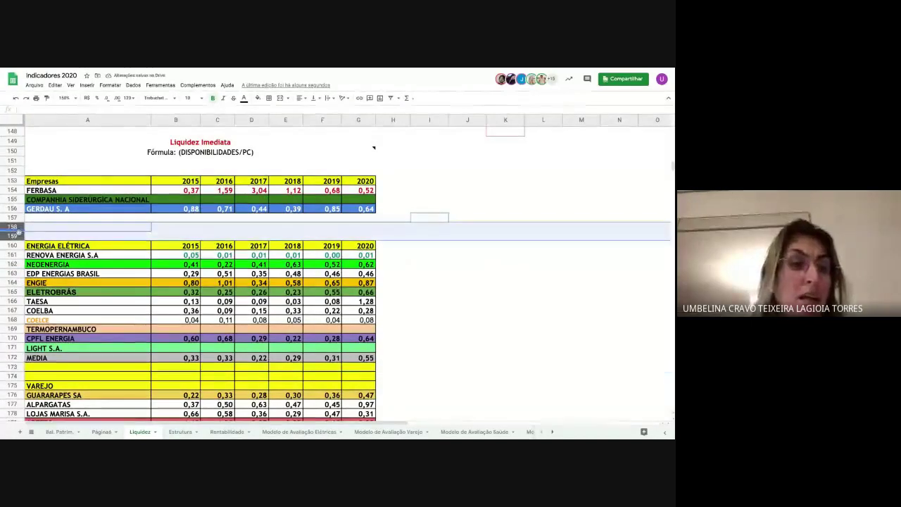
{"action": "left_click", "coordinate": [46, 98]}
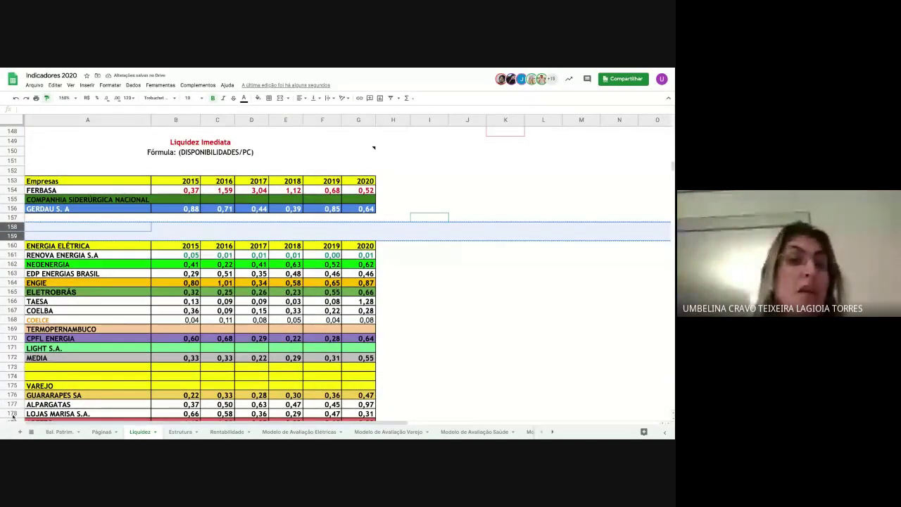
{"action": "left_click_drag", "start_coordinate": [15, 367], "coordinate": [15, 376]}
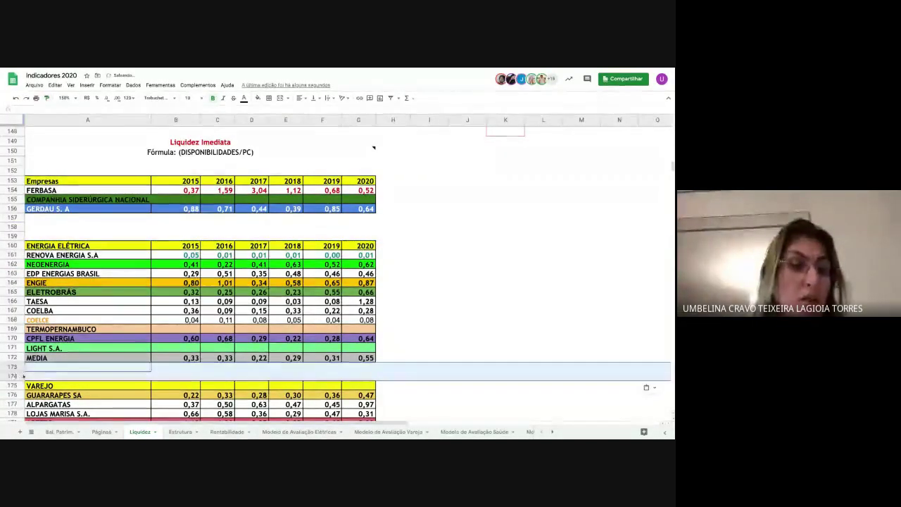
Step: Insert two rows above the SAÚDE header in the Liquidez Imediata table
{"action": "scroll", "coordinate": [60, 373], "scroll_direction": "down", "scroll_amount": 1}
{"action": "scroll", "coordinate": [60, 353], "scroll_direction": "down", "scroll_amount": 2}
{"action": "scroll", "coordinate": [60, 357], "scroll_direction": "down", "scroll_amount": 4}
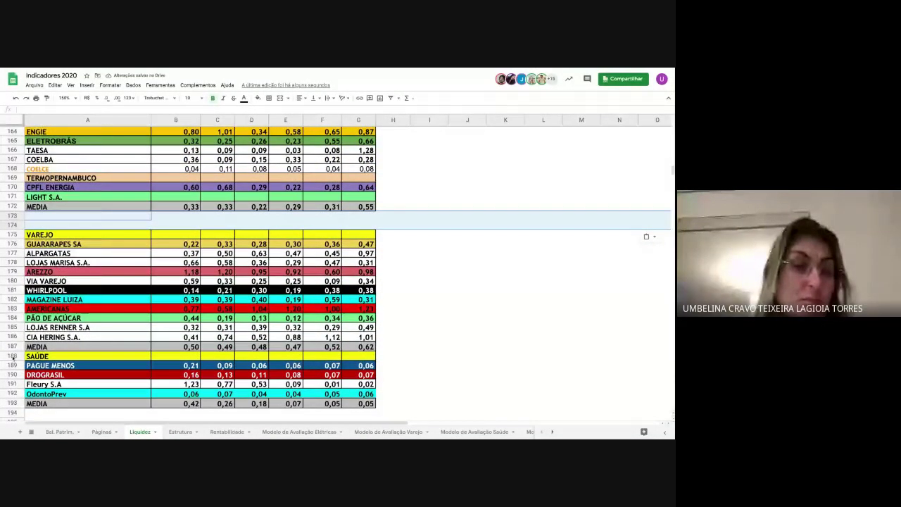
{"action": "right_click", "coordinate": [12, 358]}
{"action": "left_click", "coordinate": [53, 197]}
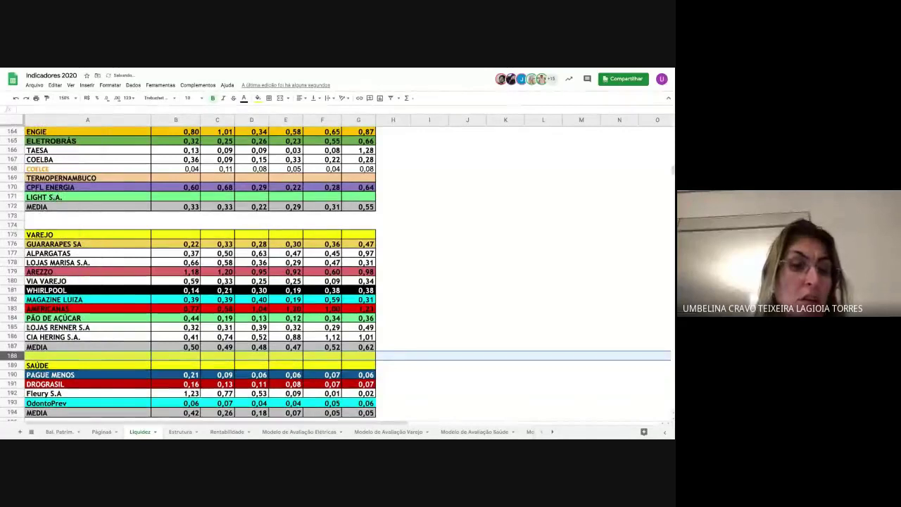
{"action": "right_click", "coordinate": [12, 357]}
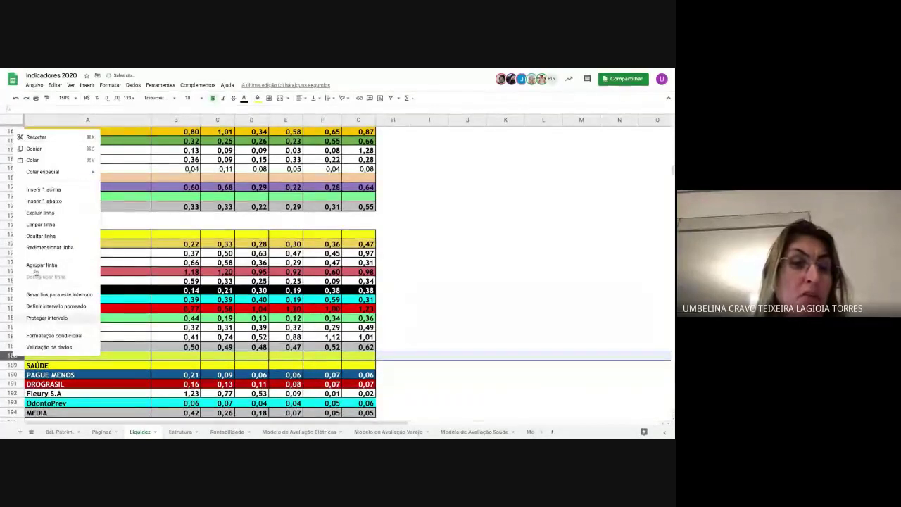
{"action": "left_click", "coordinate": [53, 189]}
Step: Copy the plain formatting of blank rows 173–174 onto the new rows 188–189 above SAÚDE
{"action": "left_click_drag", "start_coordinate": [21, 216], "coordinate": [15, 225]}
{"action": "left_click", "coordinate": [47, 98]}
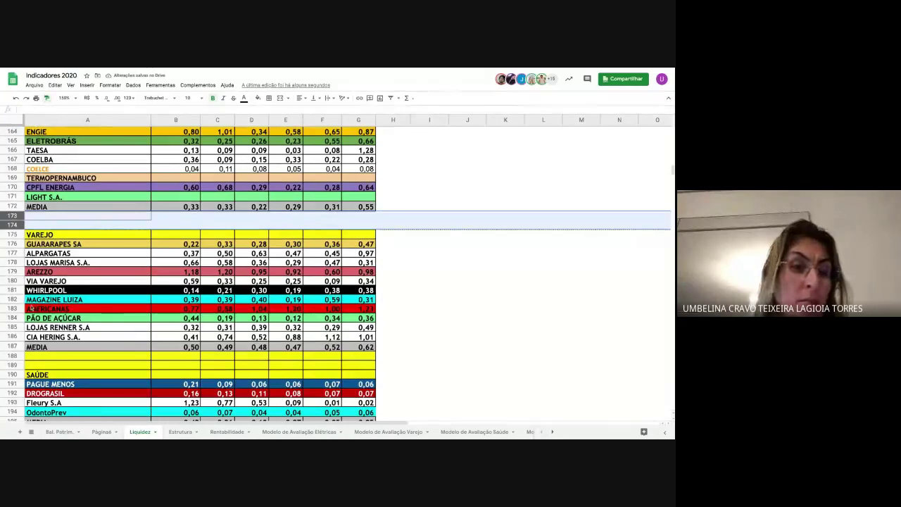
{"action": "left_click", "coordinate": [14, 356]}
{"action": "left_click_drag", "start_coordinate": [13, 356], "coordinate": [13, 365]}
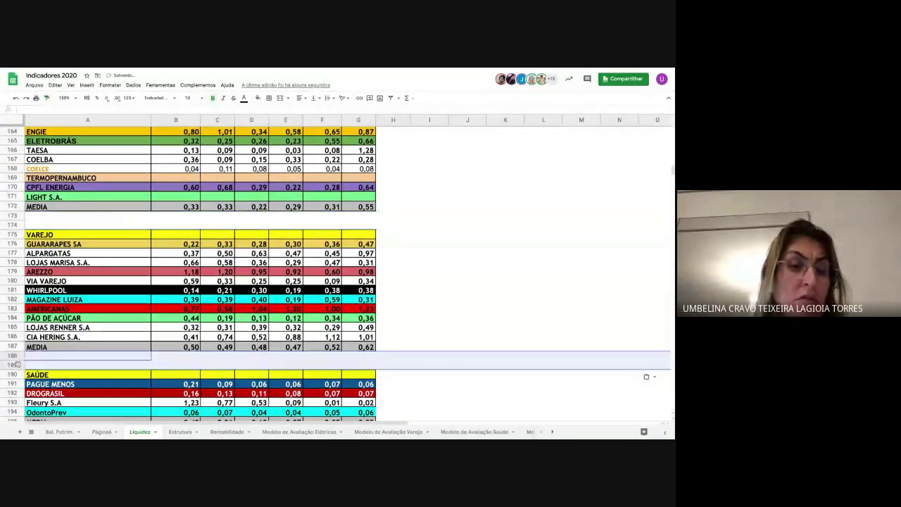
Step: Replace the Empresas header of the first Liquidez Imediata block with SIDERURGIA
{"action": "scroll", "coordinate": [89, 359], "scroll_direction": "down", "scroll_amount": 2}
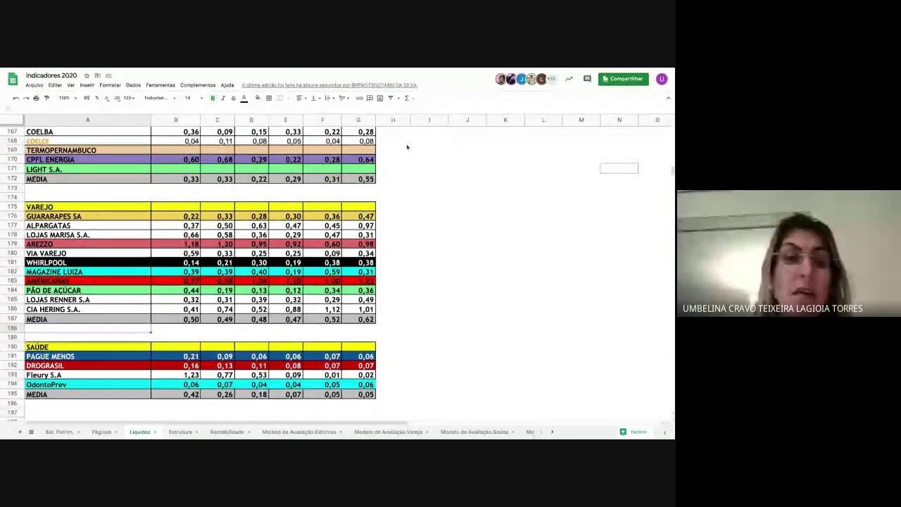
{"action": "scroll", "coordinate": [407, 166], "scroll_direction": "up", "scroll_amount": 3}
{"action": "scroll", "coordinate": [407, 166], "scroll_direction": "up", "scroll_amount": 3}
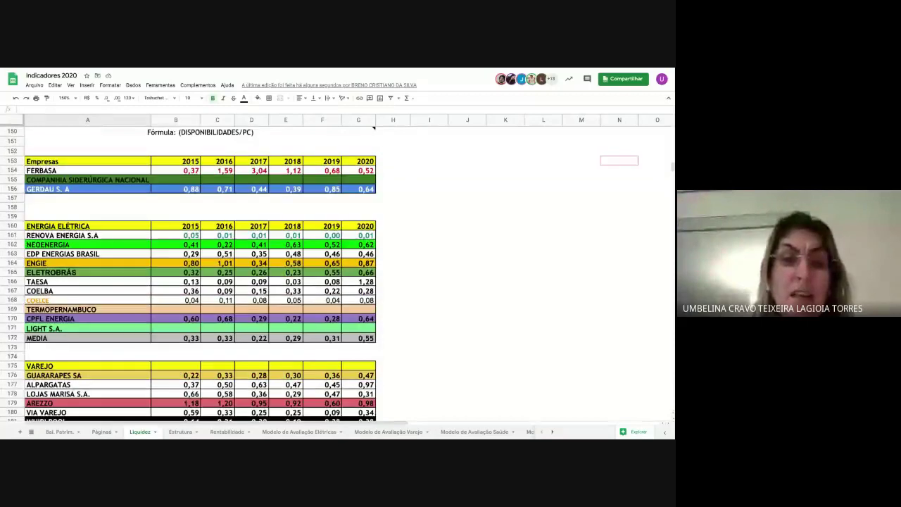
{"action": "scroll", "coordinate": [374, 128], "scroll_direction": "up", "scroll_amount": 1}
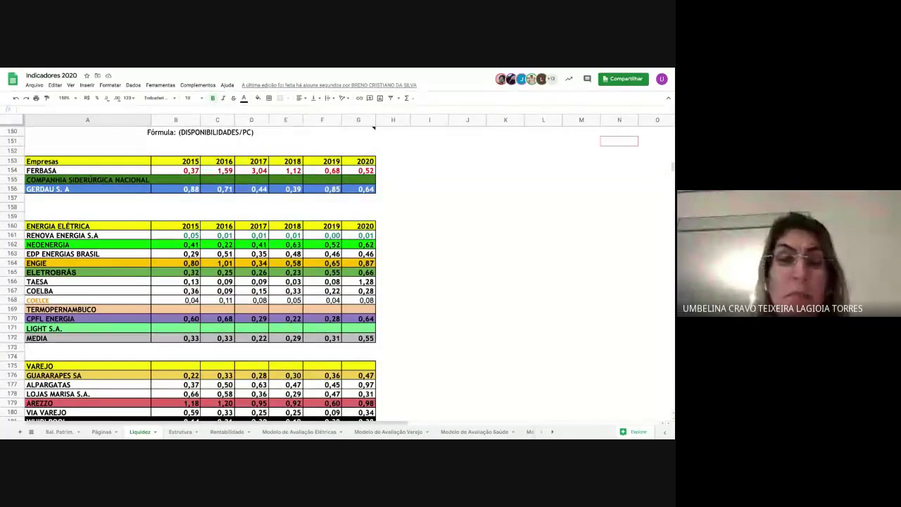
{"action": "scroll", "coordinate": [374, 128], "scroll_direction": "up", "scroll_amount": 1}
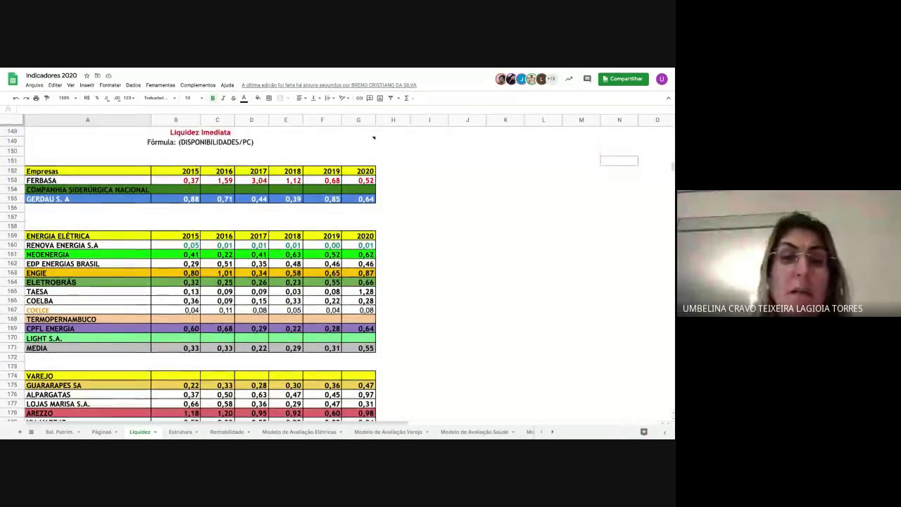
{"action": "scroll", "coordinate": [372, 135], "scroll_direction": "down", "scroll_amount": 1}
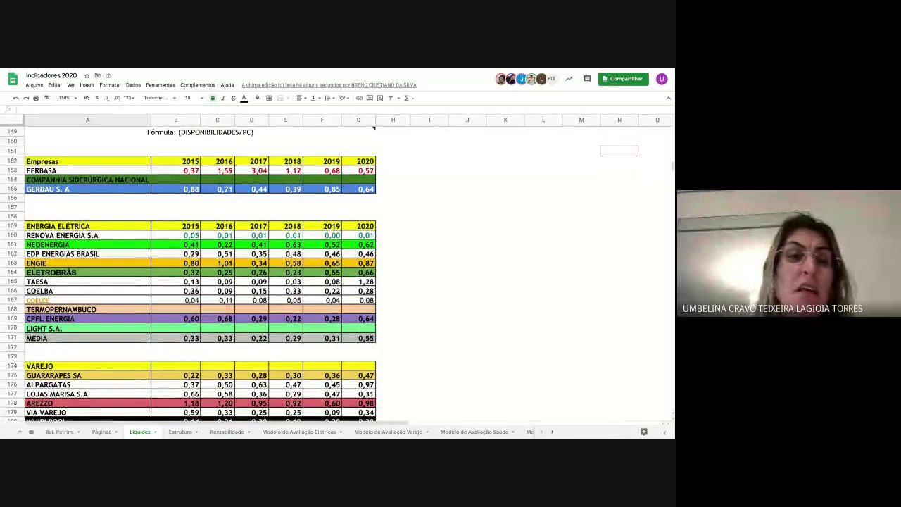
{"action": "left_click", "coordinate": [130, 161]}
{"action": "scroll", "coordinate": [130, 161], "scroll_direction": "down", "scroll_amount": 1}
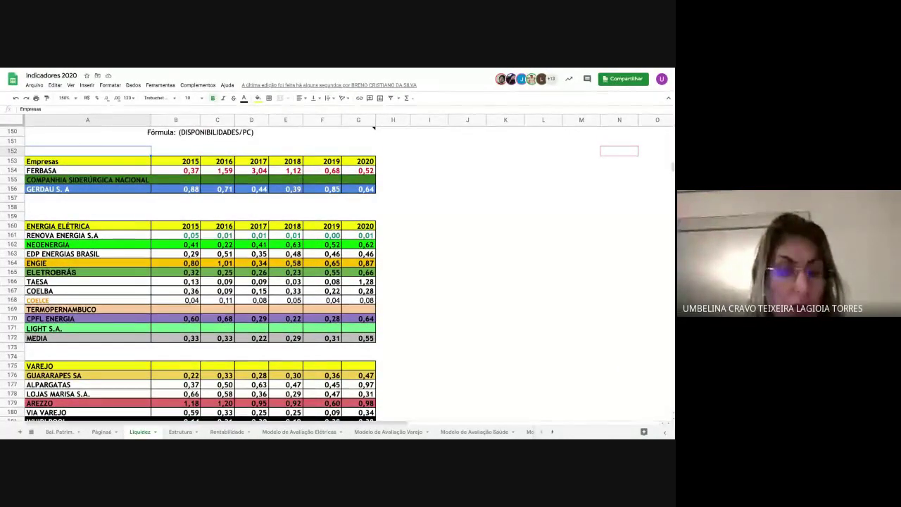
{"action": "type", "text": "SIDE"}
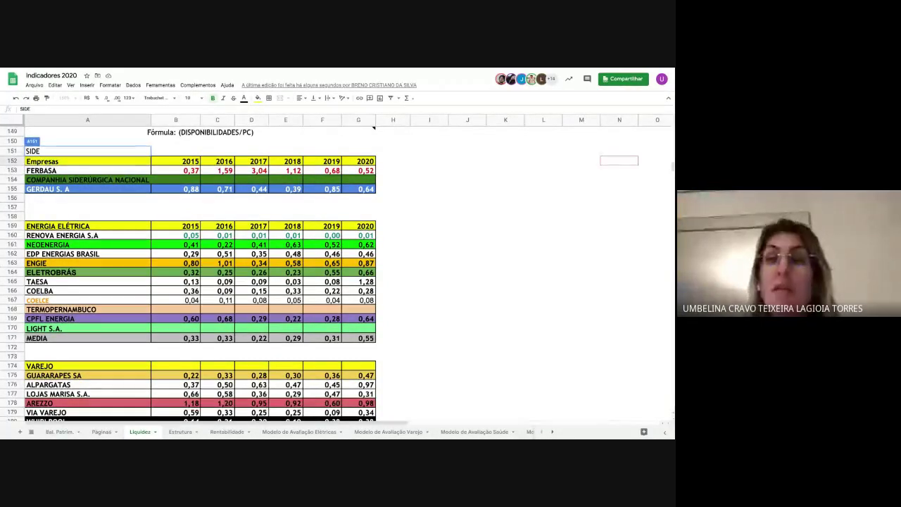
{"action": "type", "text": "RURGIA"}
{"action": "key", "text": "Return"}
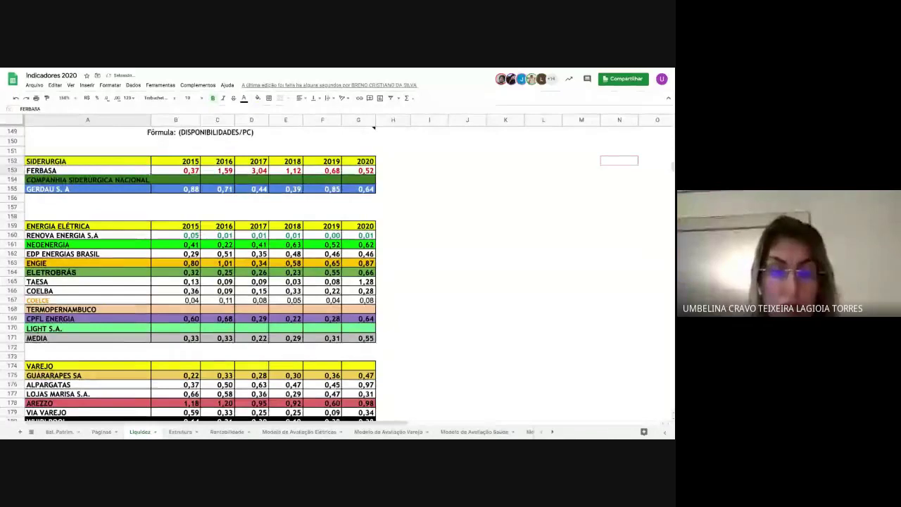
Step: Copy the SIDERURGIA header over the Empresas header of the Liquidez Seca table
{"action": "left_click", "coordinate": [119, 163]}
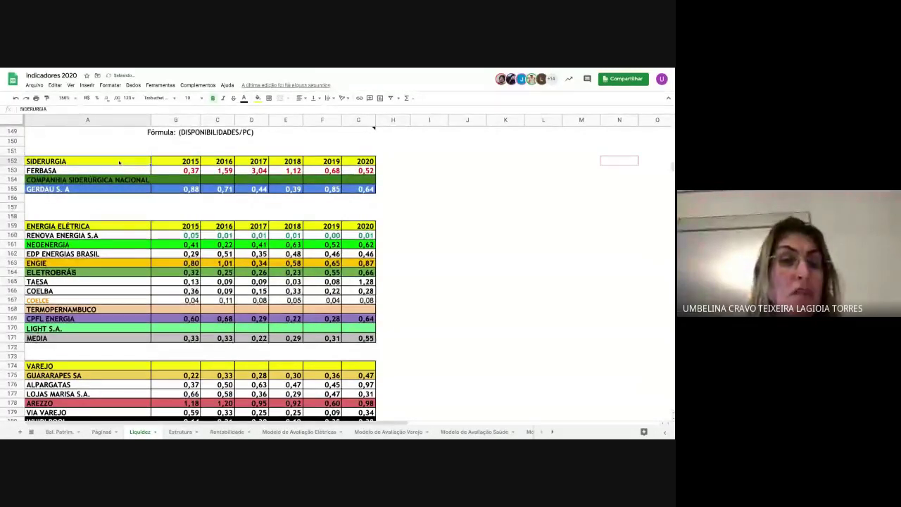
{"action": "scroll", "coordinate": [121, 165], "scroll_direction": "up", "scroll_amount": 3}
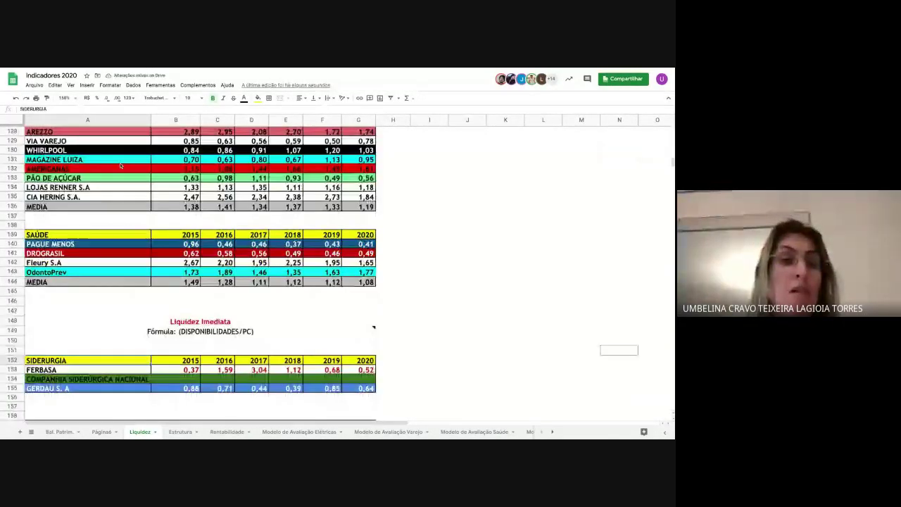
{"action": "scroll", "coordinate": [106, 198], "scroll_direction": "up", "scroll_amount": 5}
{"action": "left_click", "coordinate": [94, 226]}
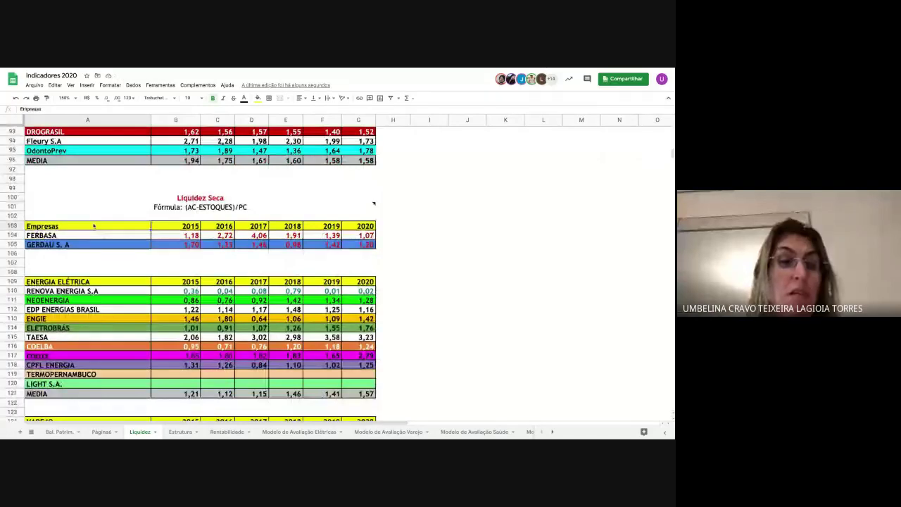
{"action": "key", "text": "ctrl+v"}
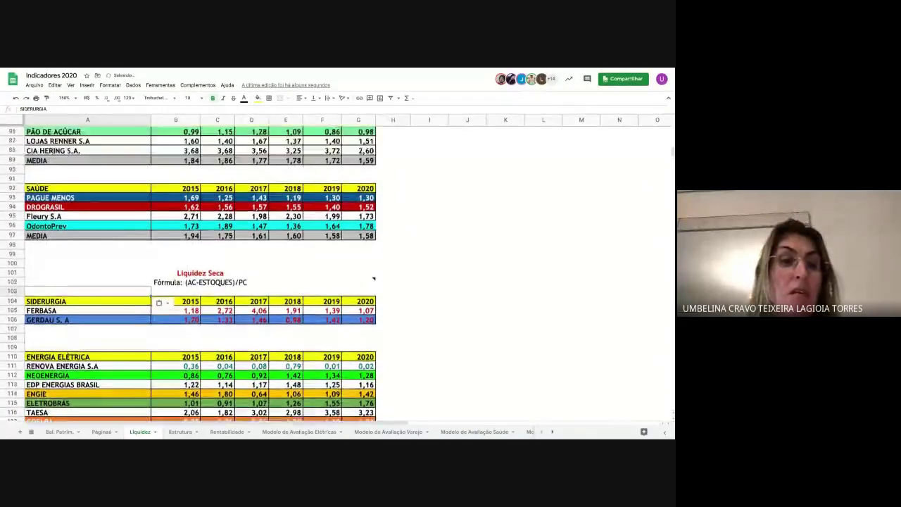
{"action": "scroll", "coordinate": [190, 275], "scroll_direction": "up", "scroll_amount": 5}
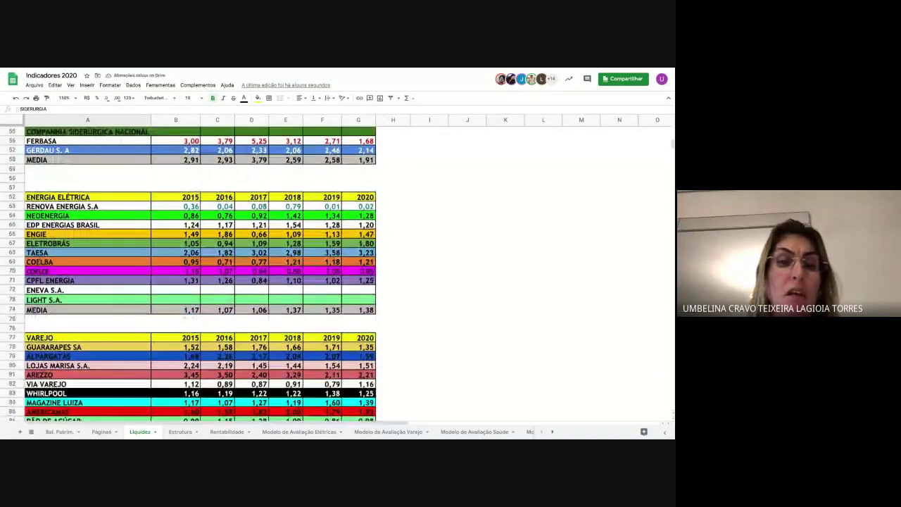
{"action": "scroll", "coordinate": [190, 274], "scroll_direction": "down", "scroll_amount": 10}
{"action": "scroll", "coordinate": [374, 346], "scroll_direction": "down", "scroll_amount": 3}
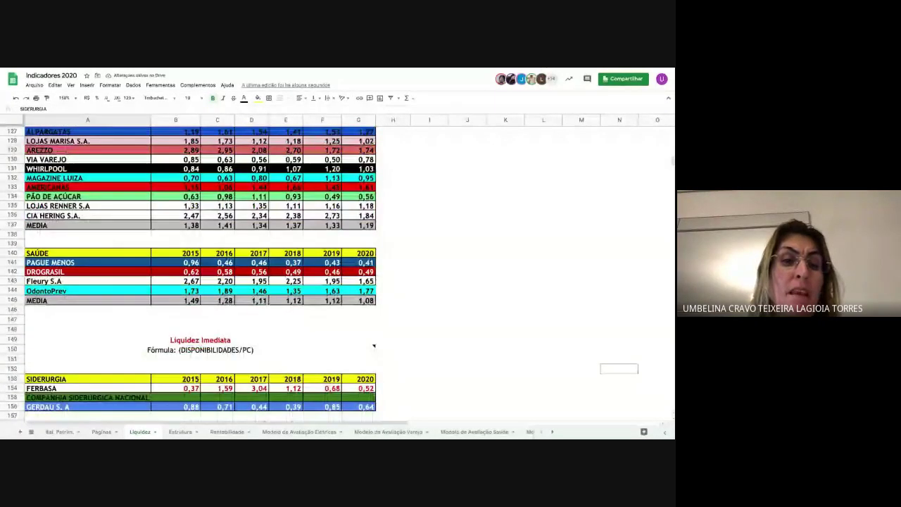
{"action": "scroll", "coordinate": [191, 274], "scroll_direction": "down", "scroll_amount": 4}
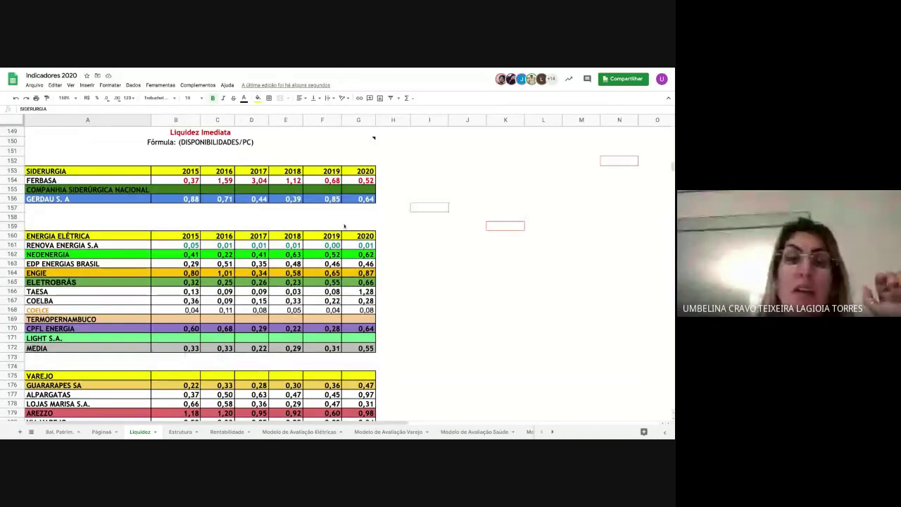
Step: Review the Caixa e Equivalentes de Caixa and Aplicações Financeiras rows on the Bal. Patrim. sheet
{"action": "scroll", "coordinate": [345, 224], "scroll_direction": "down", "scroll_amount": 1}
{"action": "scroll", "coordinate": [344, 224], "scroll_direction": "down", "scroll_amount": 5}
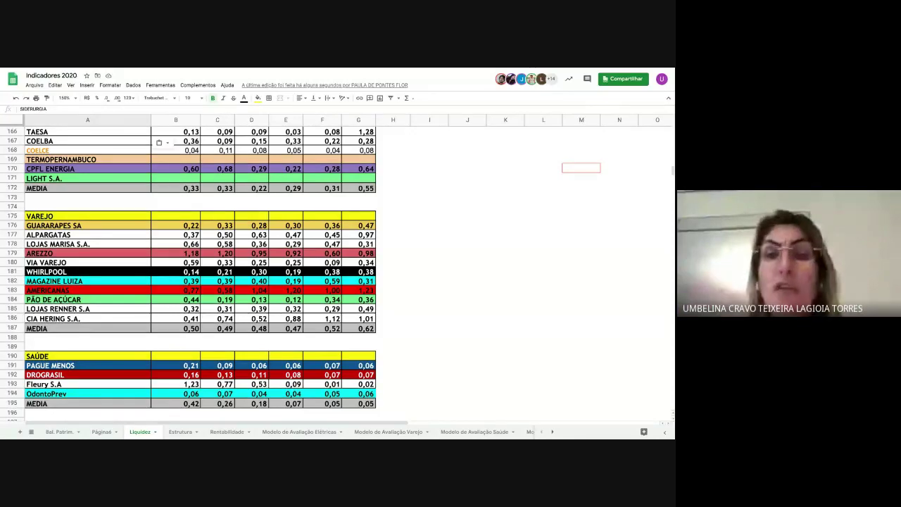
{"action": "left_click", "coordinate": [63, 432]}
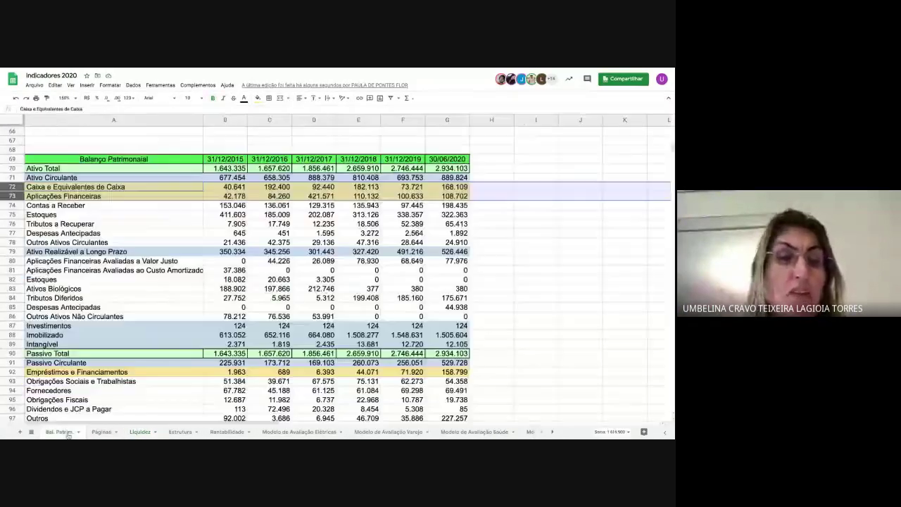
{"action": "left_click", "coordinate": [17, 187]}
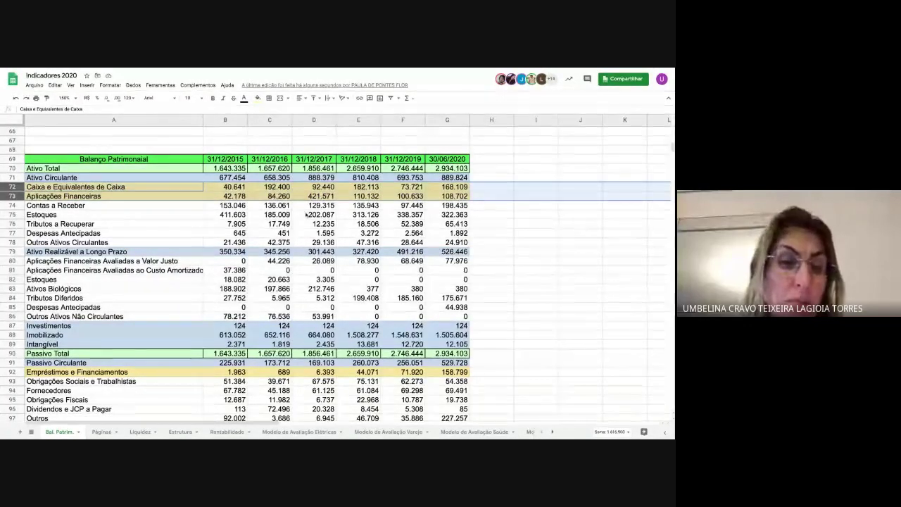
Step: On the Liquidez sheet, copy the 2015–2020 year headers from the ENERGIA ELÉTRICA block to the VAREJO header row of Liquidez Imediata
{"action": "left_click", "coordinate": [139, 431]}
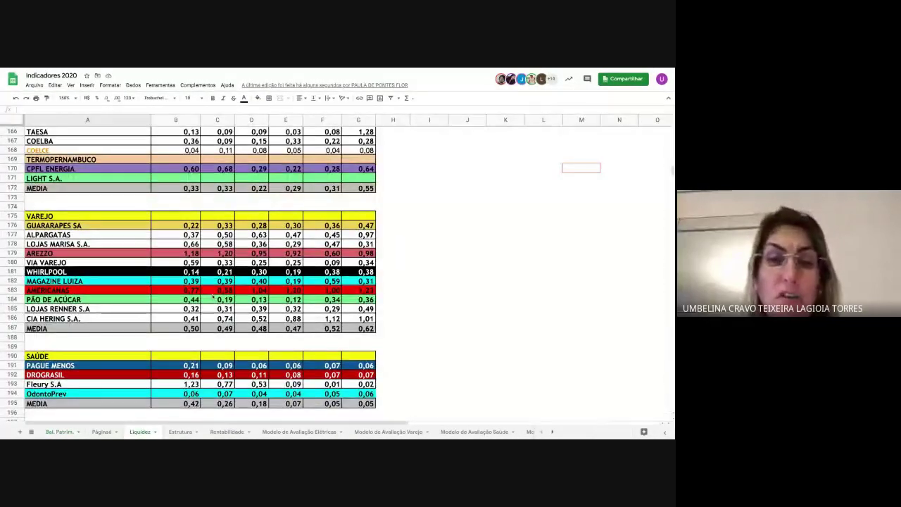
{"action": "scroll", "coordinate": [227, 272], "scroll_direction": "up", "scroll_amount": 3}
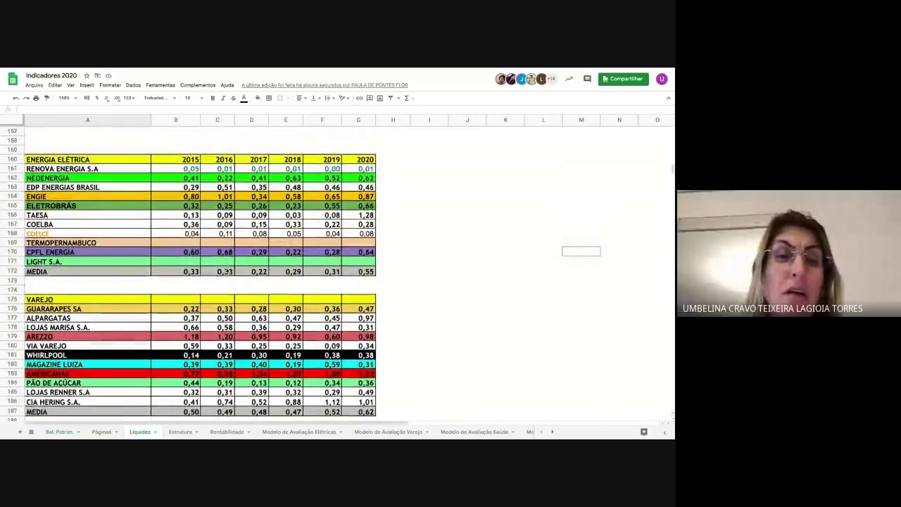
{"action": "left_click_drag", "start_coordinate": [188, 160], "coordinate": [358, 160]}
{"action": "key", "text": "ctrl+c"}
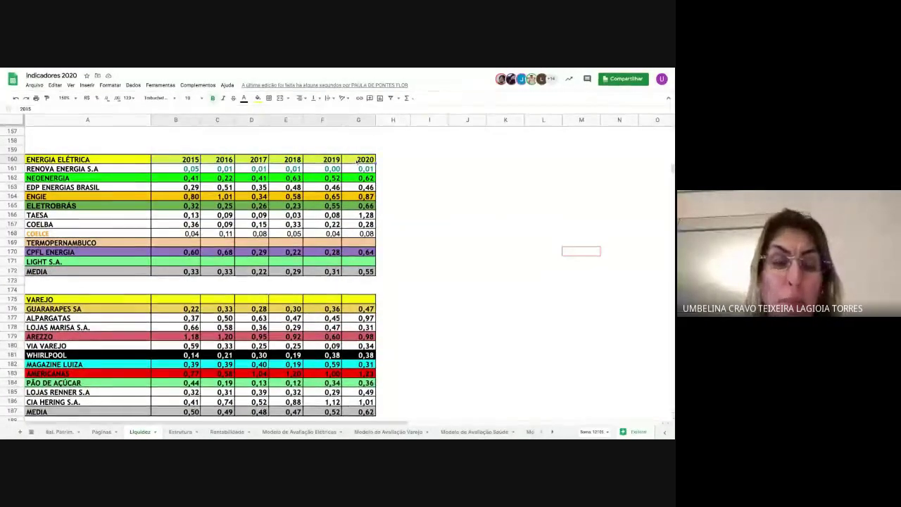
{"action": "scroll", "coordinate": [358, 161], "scroll_direction": "up", "scroll_amount": 4}
{"action": "scroll", "coordinate": [210, 271], "scroll_direction": "down", "scroll_amount": 4}
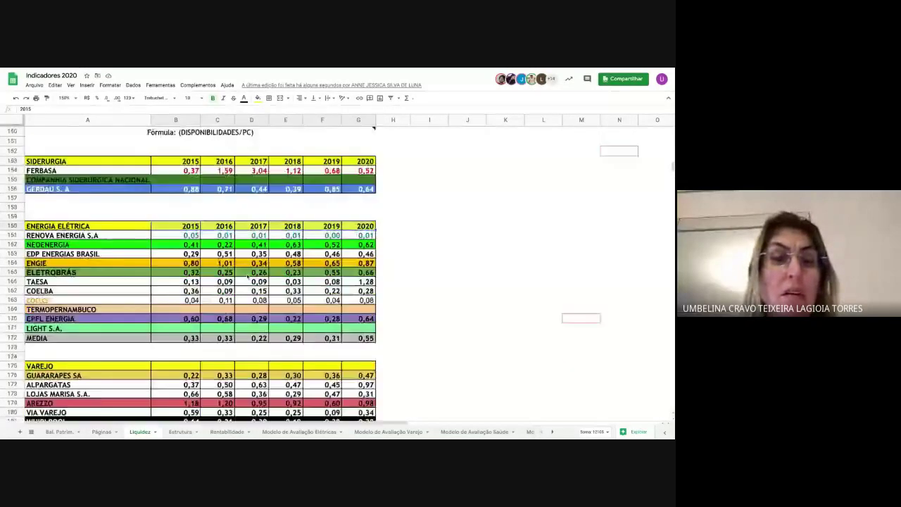
{"action": "left_click", "coordinate": [176, 141]}
{"action": "left_click", "coordinate": [183, 318]}
{"action": "key", "text": "ctrl+v"}
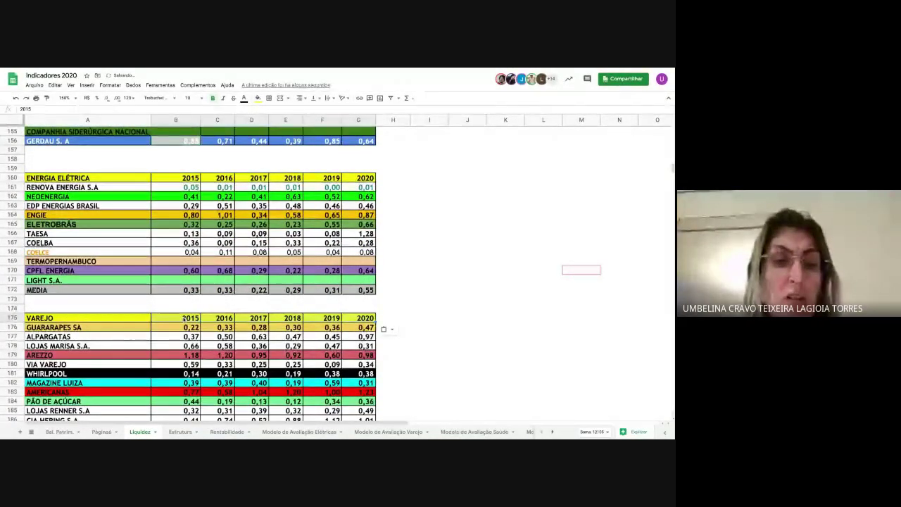
Step: Paste the copied 2015–2020 year headers into the SAÚDE header row of the Liquidez Imediata table
{"action": "scroll", "coordinate": [183, 318], "scroll_direction": "down", "scroll_amount": 2}
{"action": "scroll", "coordinate": [179, 359], "scroll_direction": "down", "scroll_amount": 3}
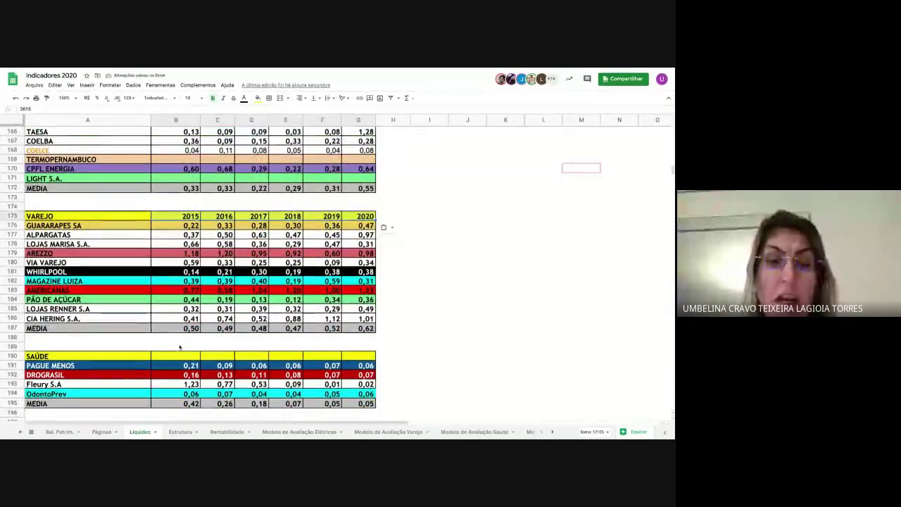
{"action": "left_click", "coordinate": [179, 357]}
{"action": "key", "text": "ctrl+v"}
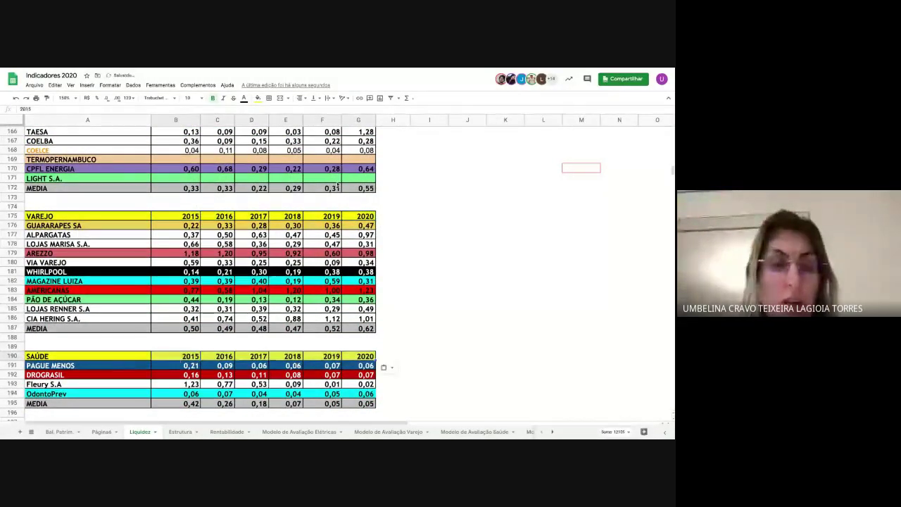